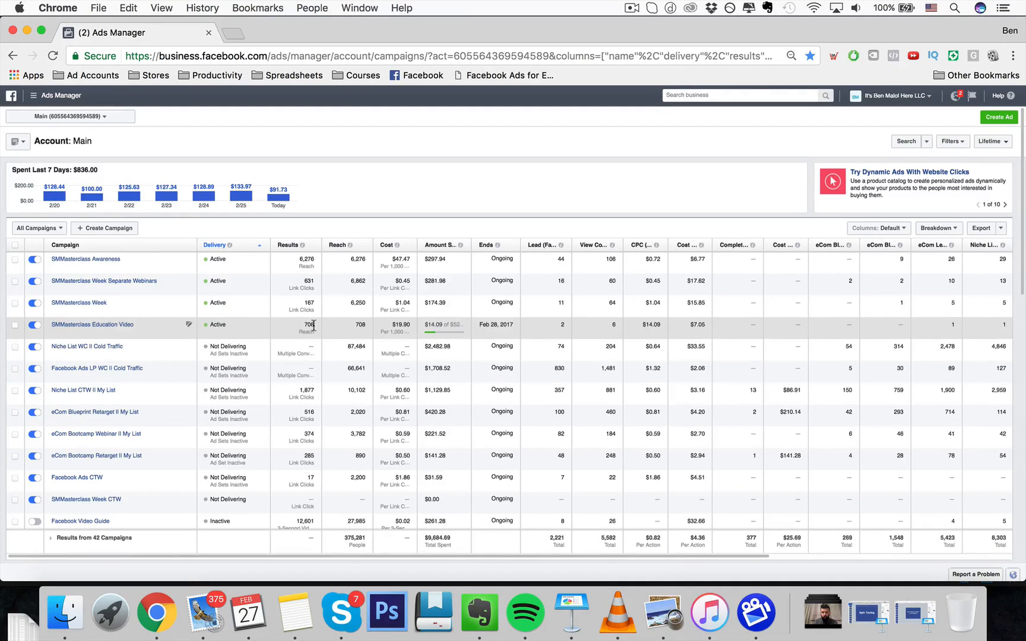
# - Open Power Editor from the Ads Manager tools menu
pyautogui.click(65, 96)
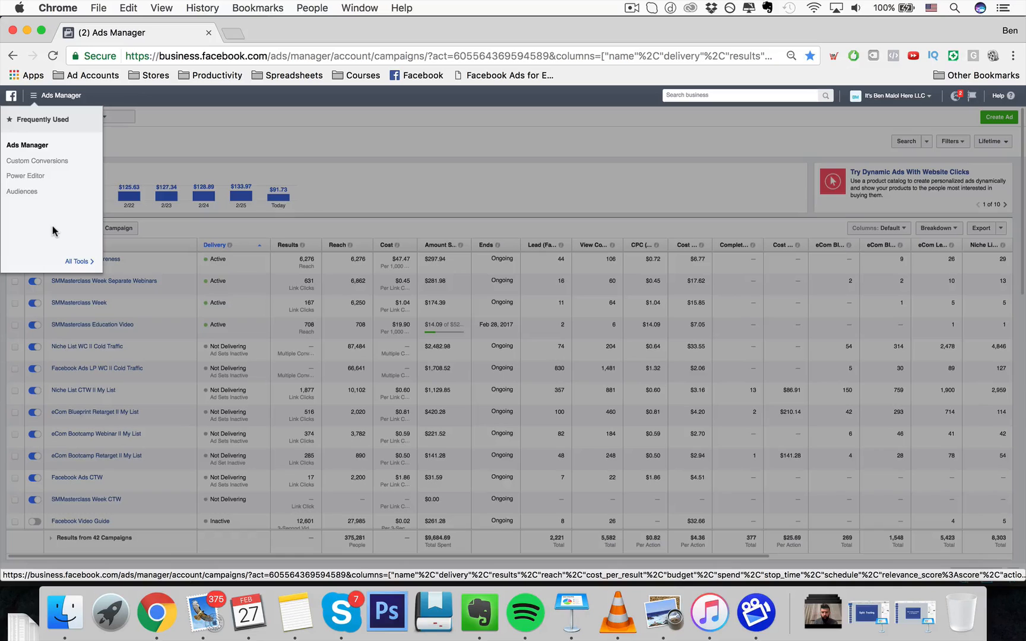
pyautogui.click(220, 120)
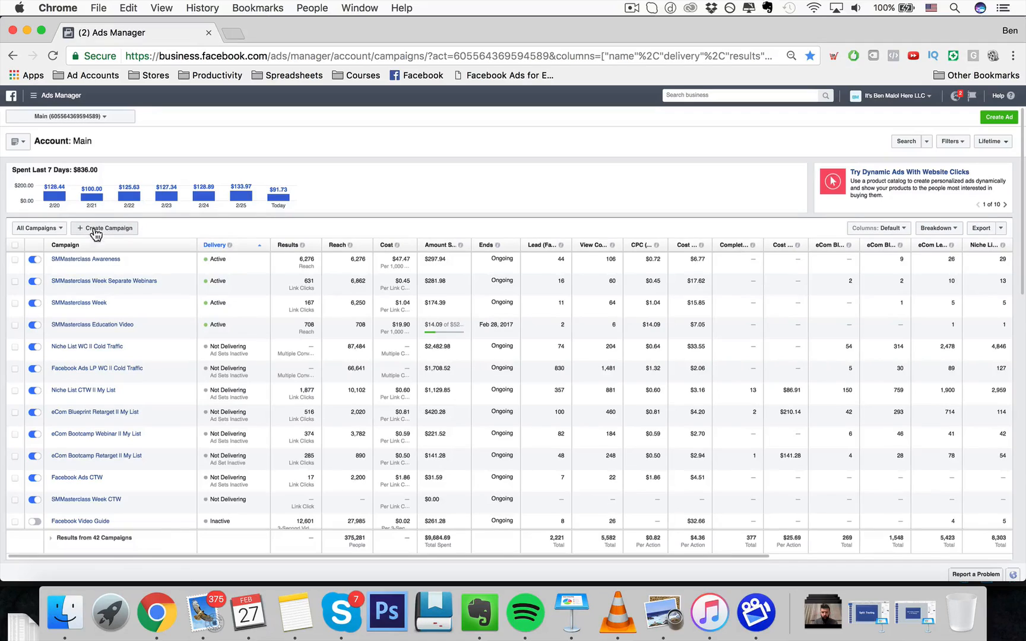
pyautogui.moveTo(69, 101)
pyautogui.click(59, 96)
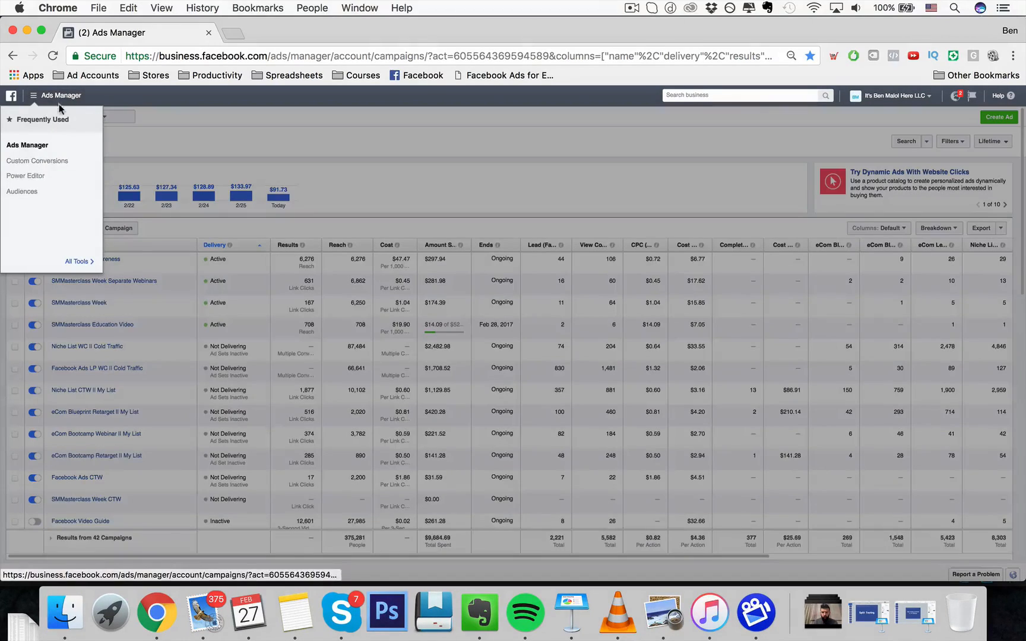
pyautogui.click(35, 176)
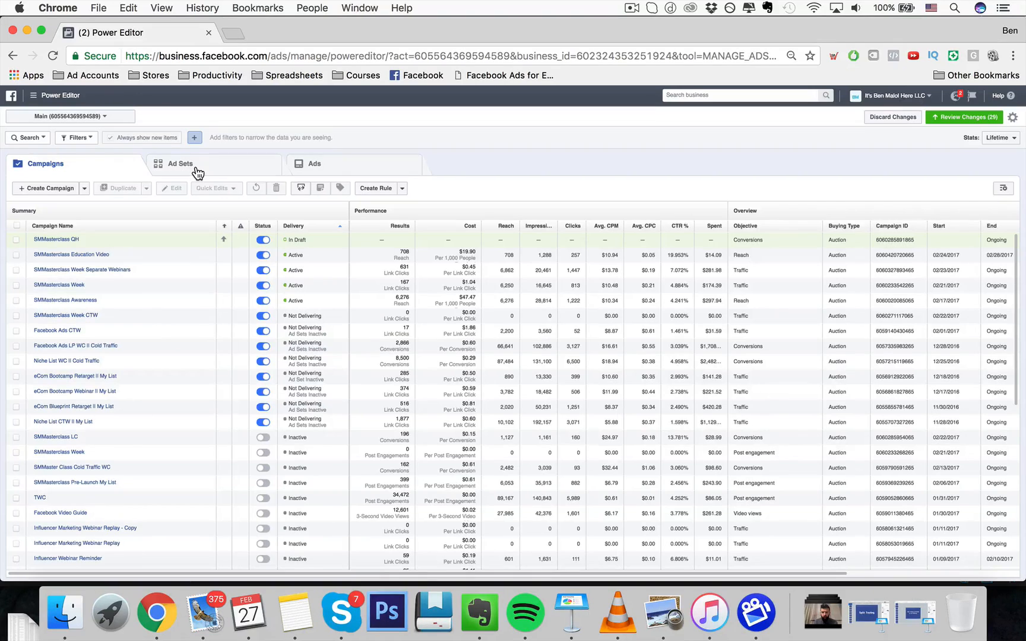
# - Start creating a new campaign and choose Conversions as the marketing objective
pyautogui.click(56, 192)
pyautogui.click(33, 192)
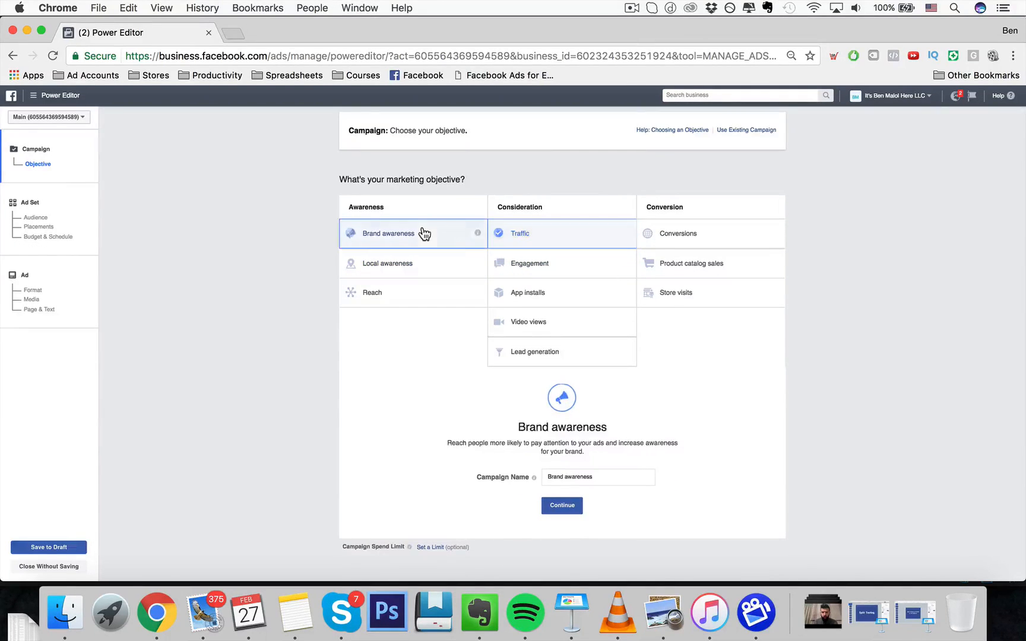
pyautogui.click(569, 267)
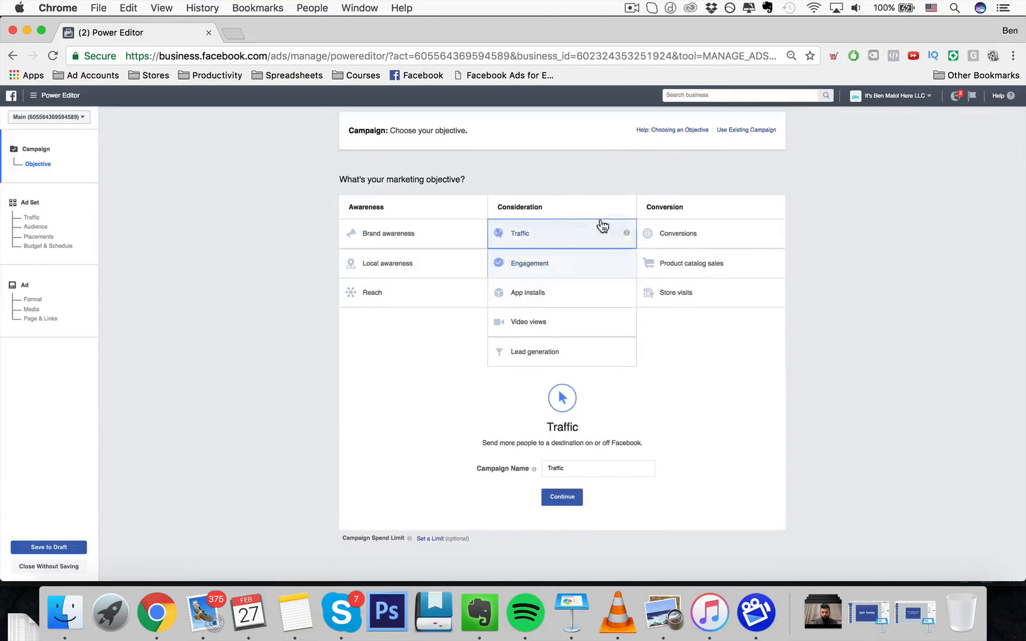
pyautogui.click(684, 232)
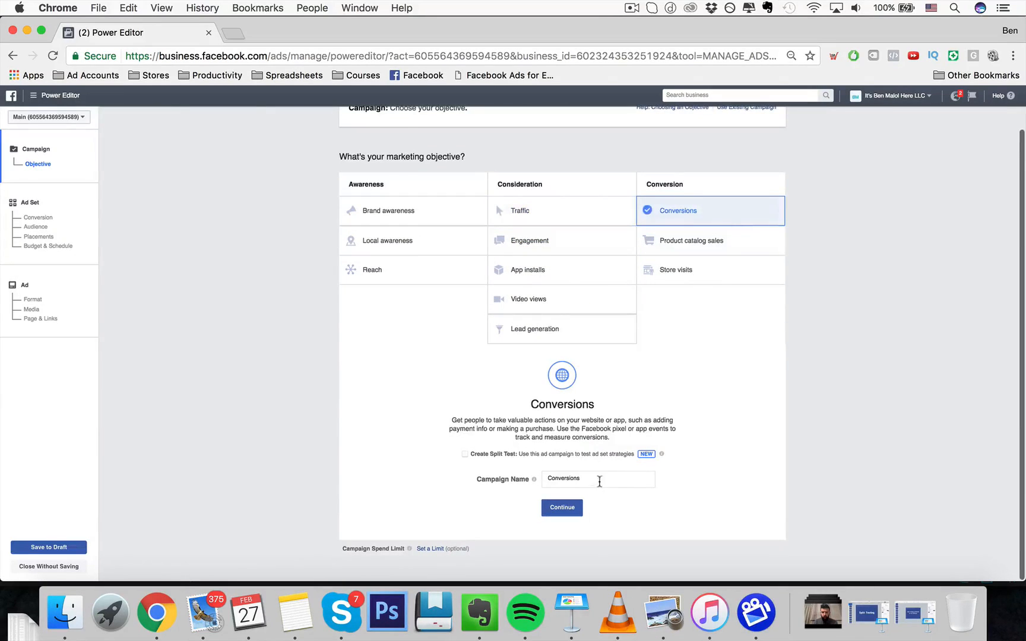
# - Name the campaign Nurse Shirt WC and continue to the ad set's conversion settings
pyautogui.click(599, 482)
pyautogui.press('super+a')
pyautogui.press('BackSpace')
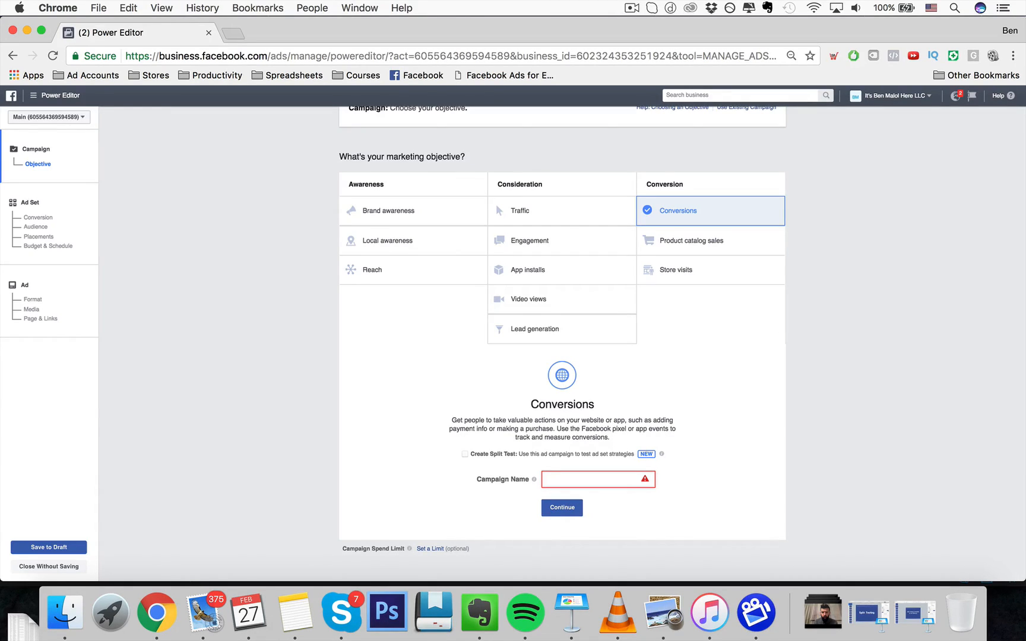
pyautogui.write('Nurse Shirt')
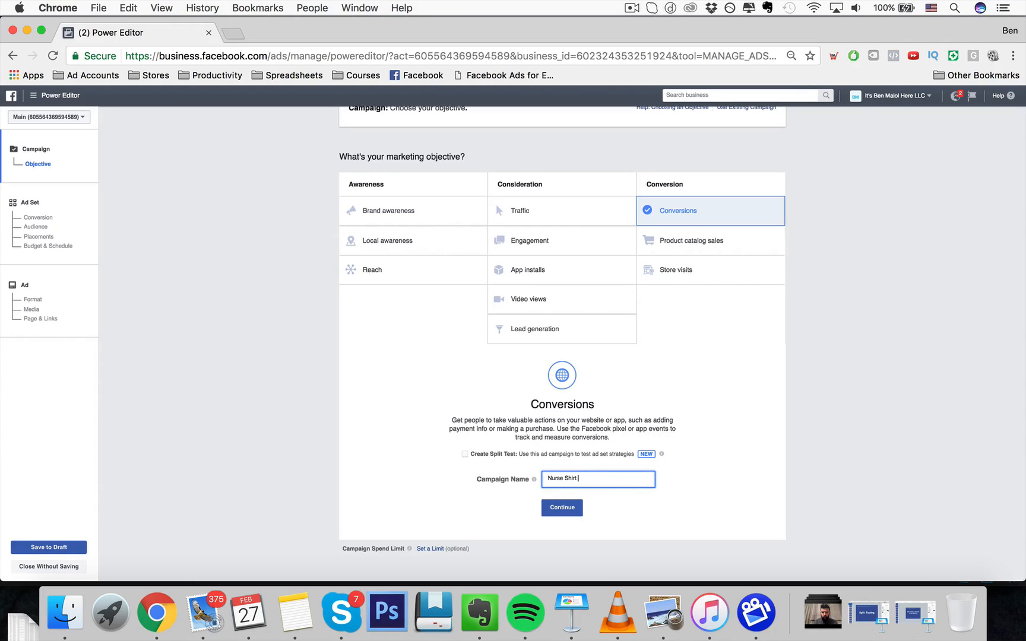
pyautogui.write(' WC')
pyautogui.moveTo(578, 479); pyautogui.dragTo(527, 479)
pyautogui.click(514, 506)
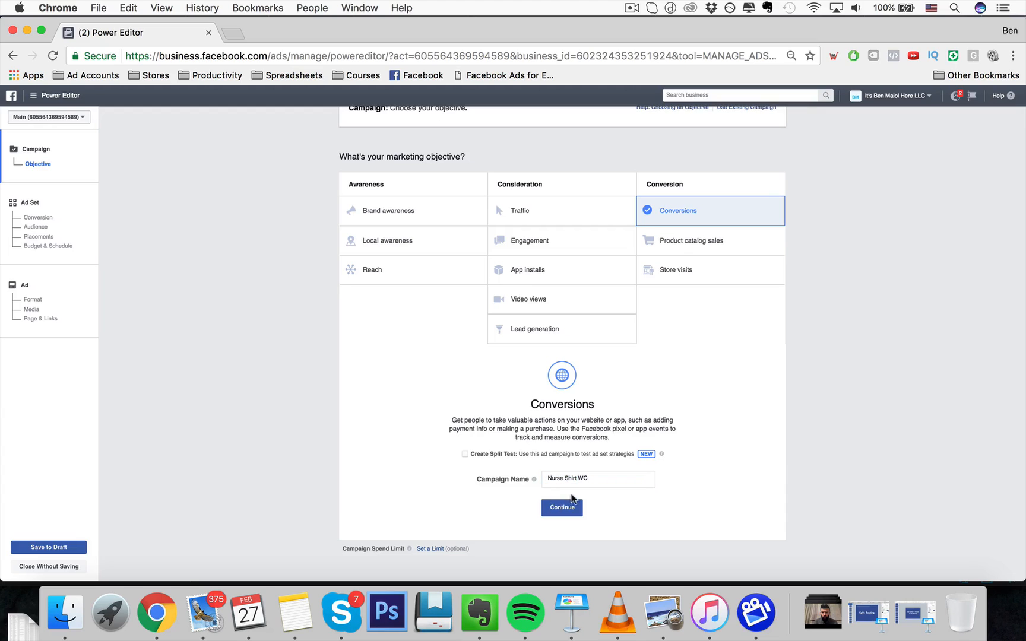
pyautogui.click(580, 479)
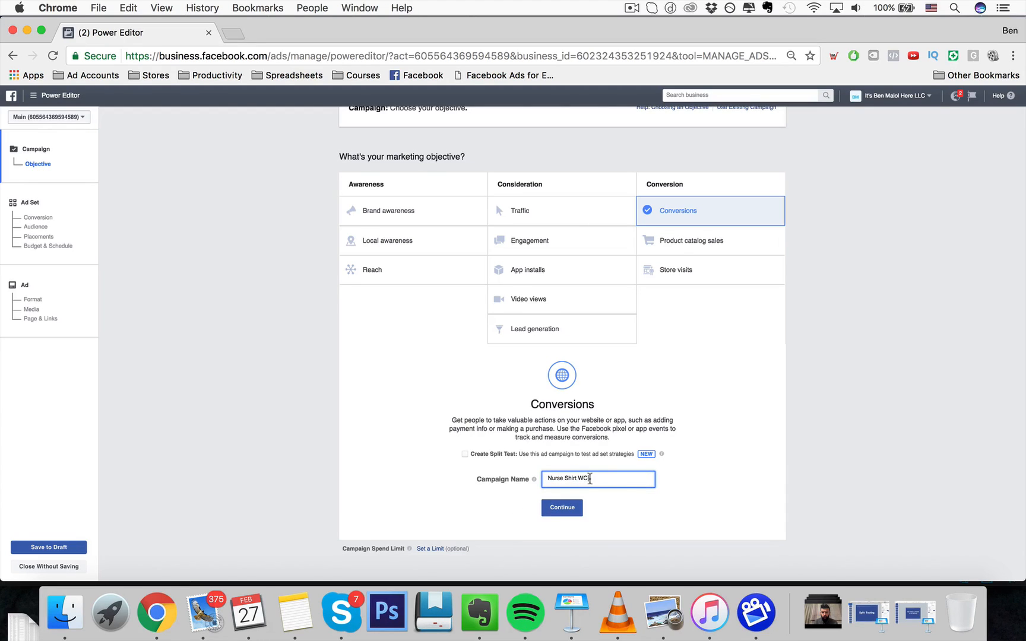
pyautogui.click(561, 509)
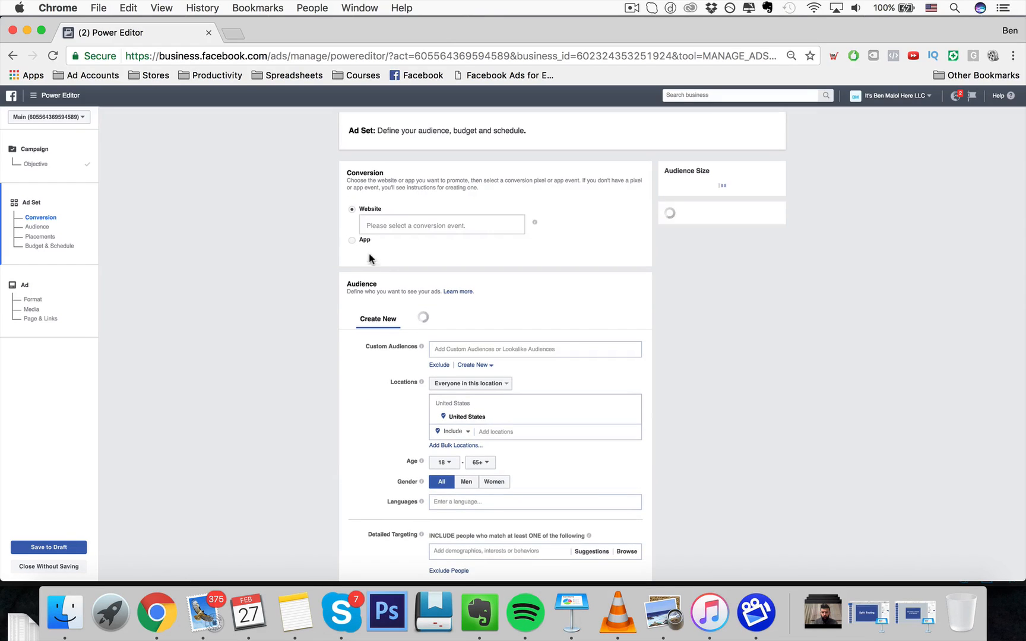
pyautogui.click(375, 222)
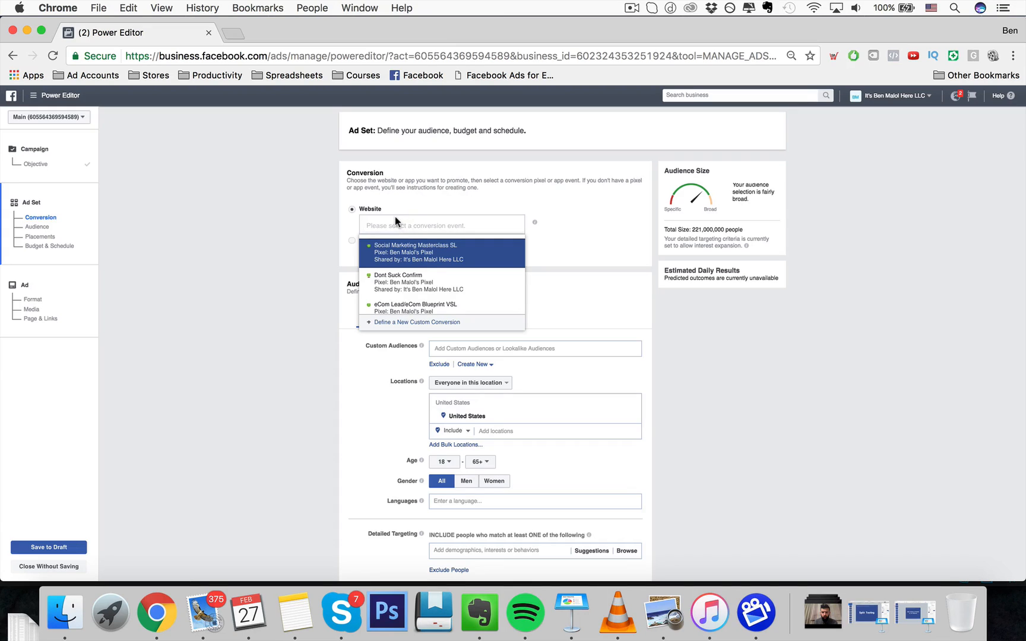
pyautogui.click(303, 227)
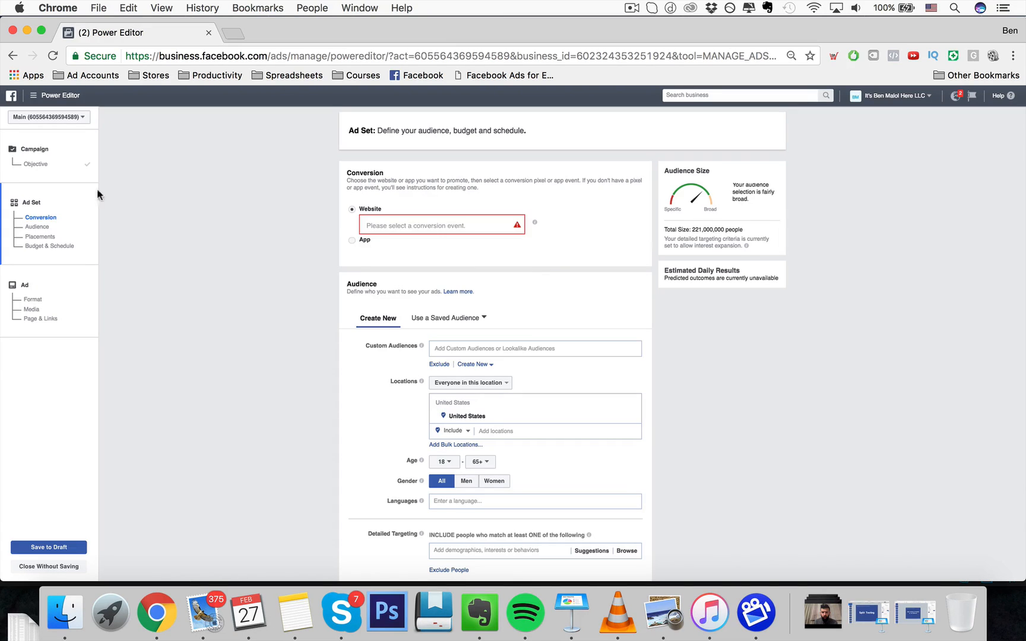
# - Return to the campaign objective, rename the campaign SMMasterclass Webinar Invite WC, and continue to the ad set
pyautogui.click(35, 164)
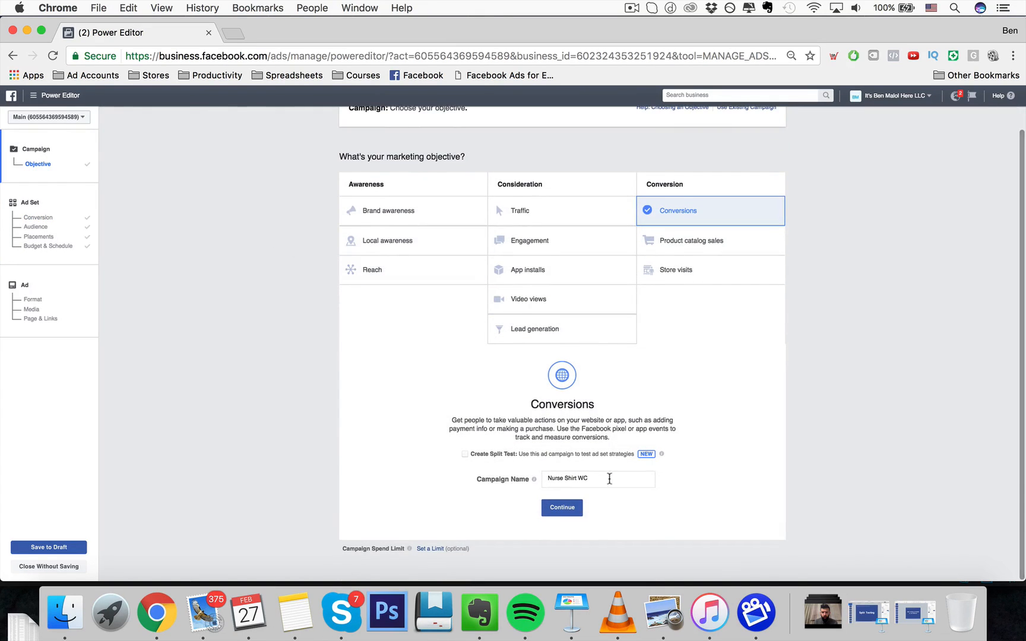
pyautogui.tripleClick(602, 479)
pyautogui.click(599, 479)
pyautogui.press('super+a')
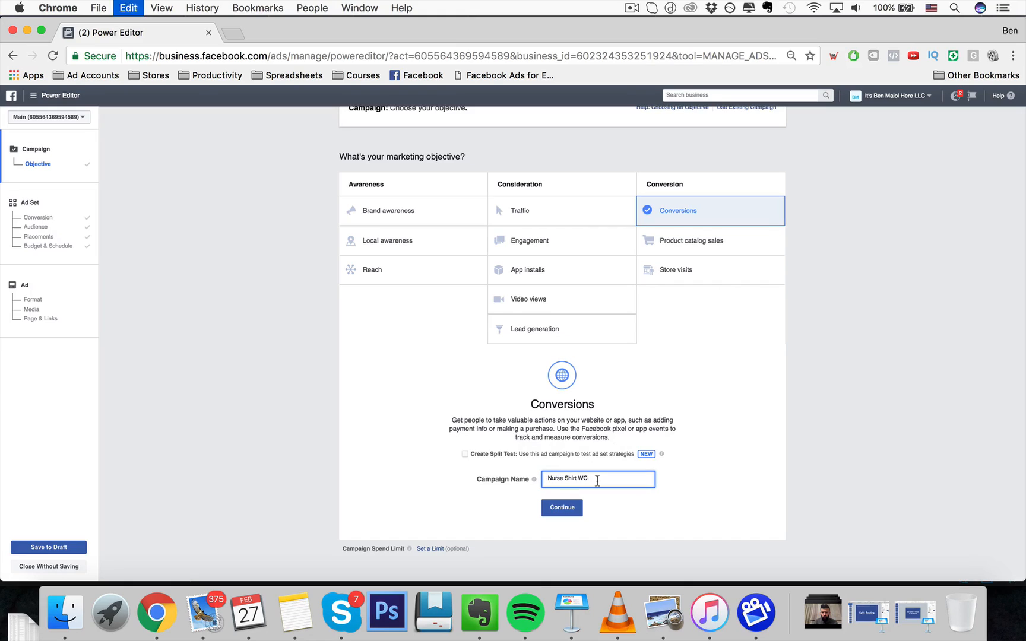
pyautogui.press('BackSpace')
pyautogui.write('S')
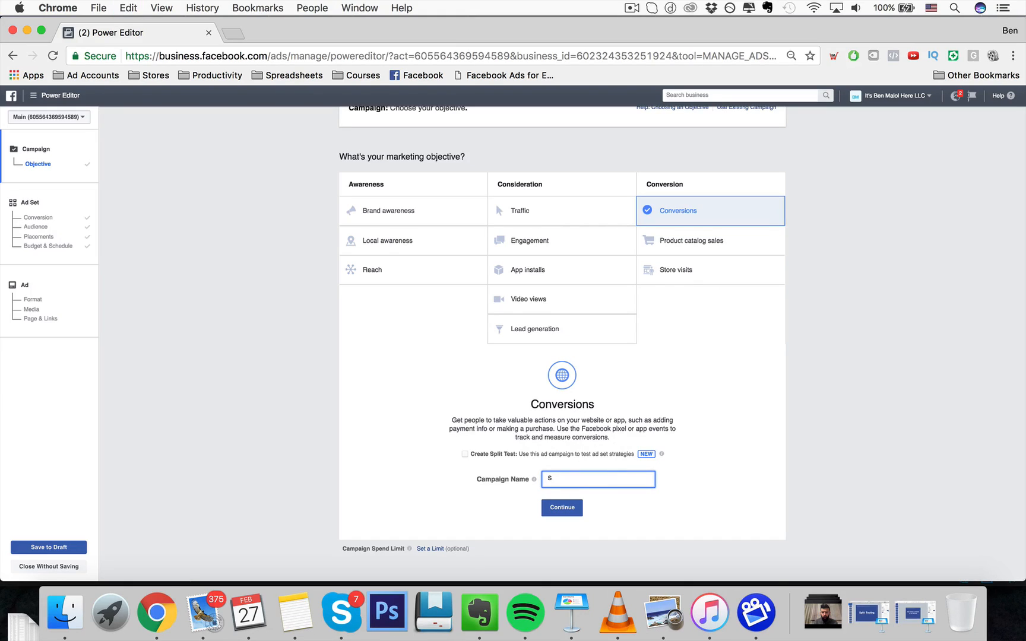
pyautogui.write('Mmas')
pyautogui.press('BackSpace')
pyautogui.press('BackSpace')
pyautogui.press('BackSpace')
pyautogui.write('Masterclass Webinar Invite WC')
pyautogui.click(564, 508)
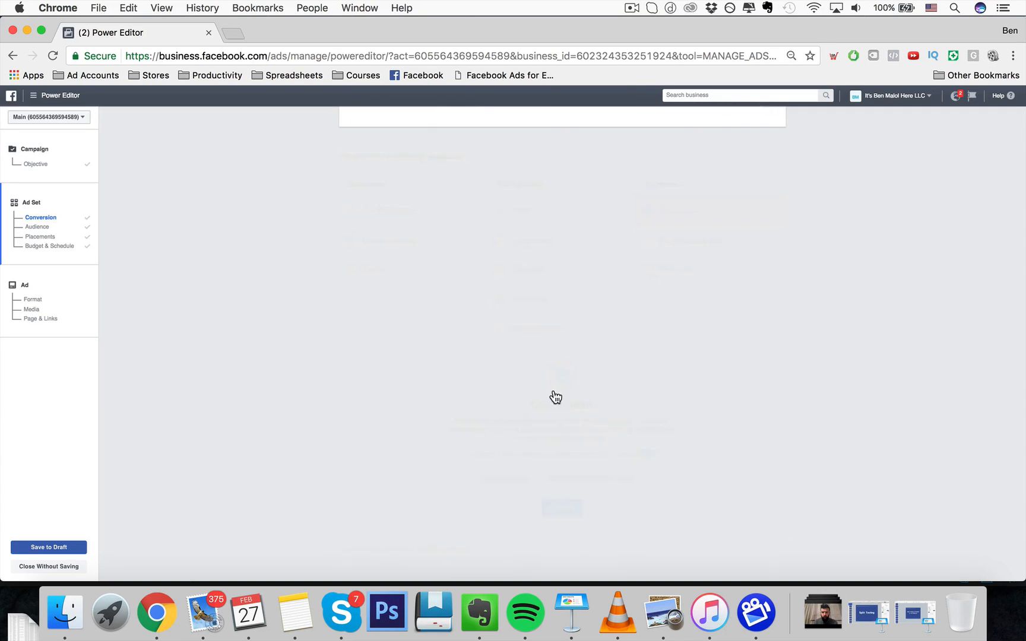
# - Set the website conversion event to Social Marketing Masterclass SL
pyautogui.click(415, 227)
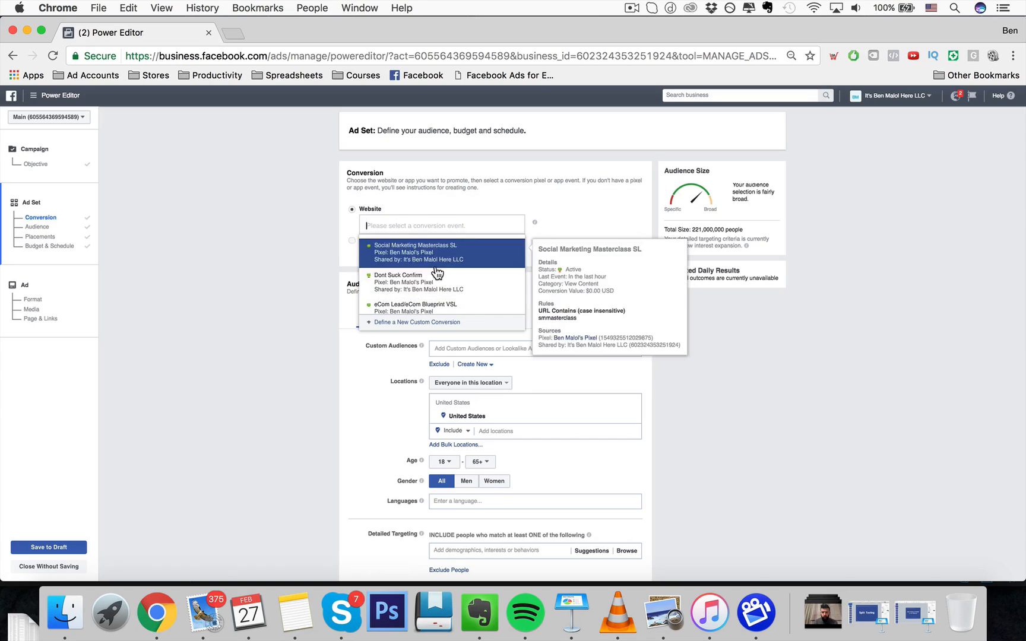
pyautogui.scroll(-1, 439, 274)
pyautogui.scroll(1, 436, 273)
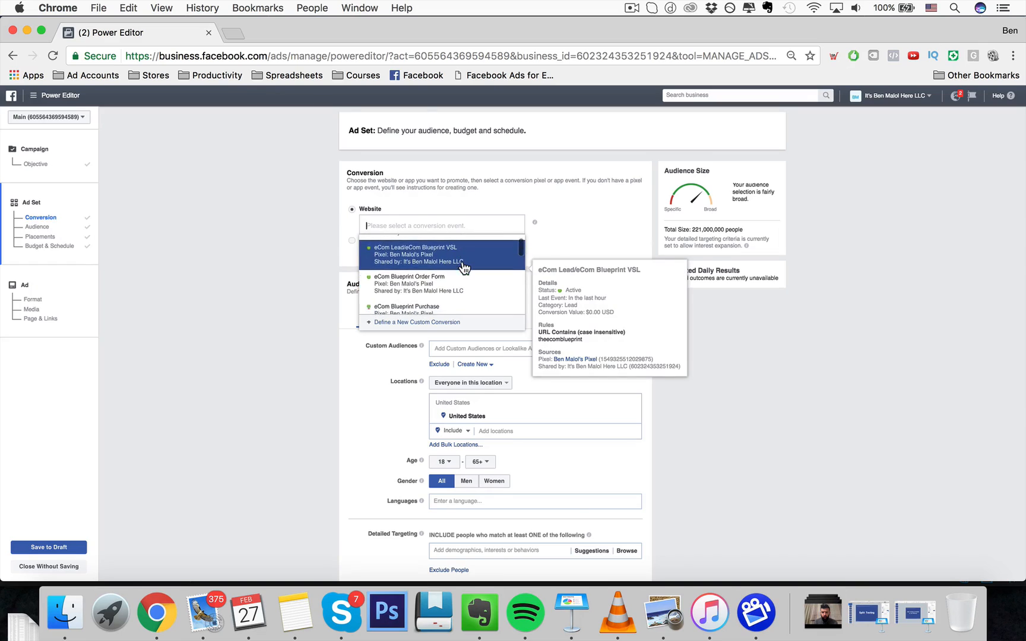
pyautogui.click(459, 265)
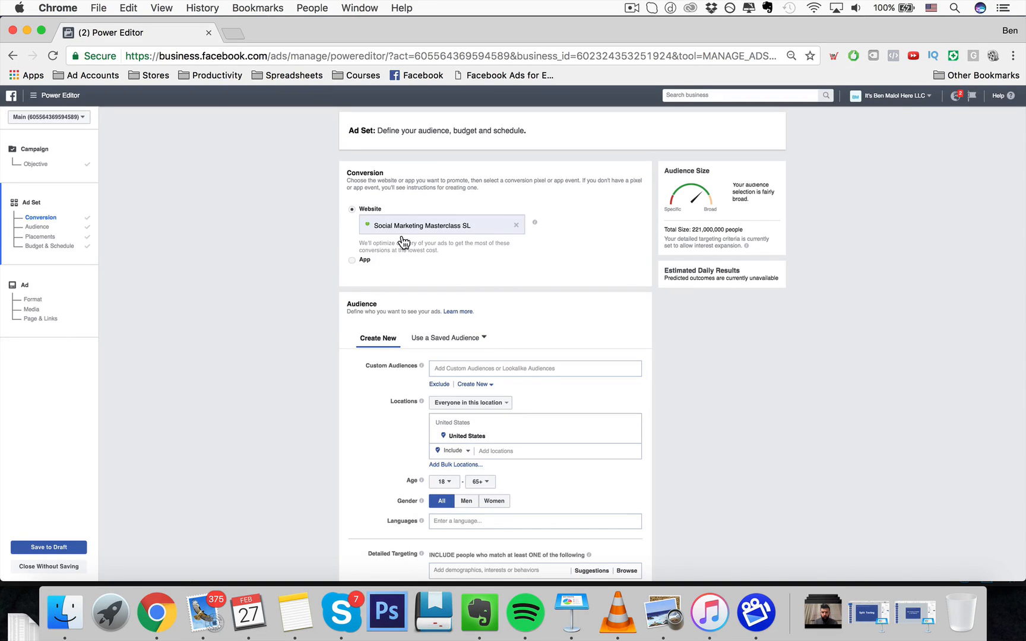
pyautogui.moveTo(487, 222); pyautogui.dragTo(388, 223)
pyautogui.click(321, 245)
# - Include the Agency Confirm website custom audience in the ad set audience
pyautogui.scroll(-5, 368, 291)
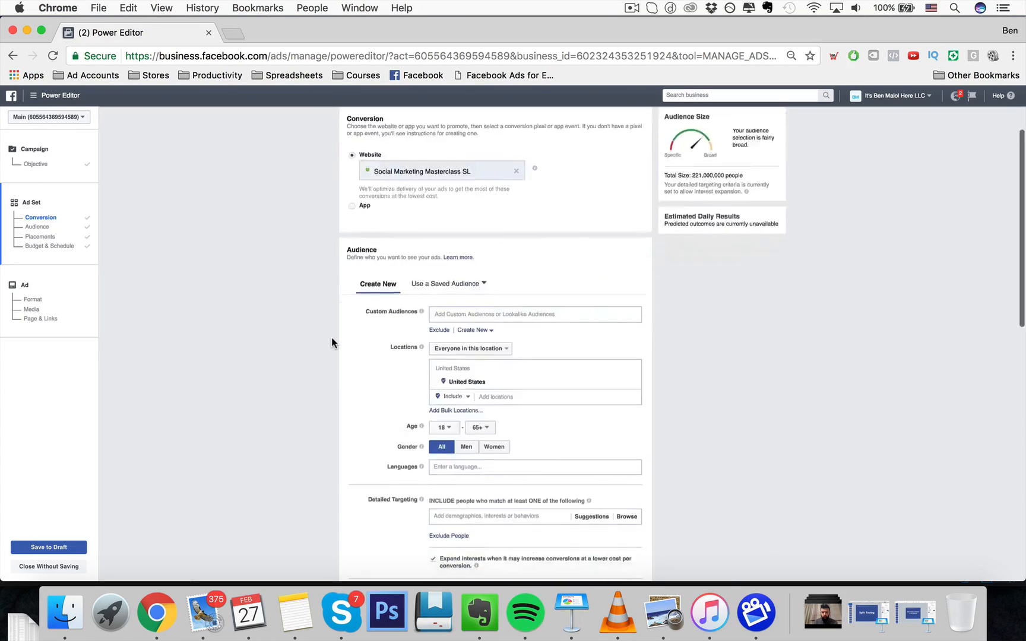
pyautogui.click(490, 236)
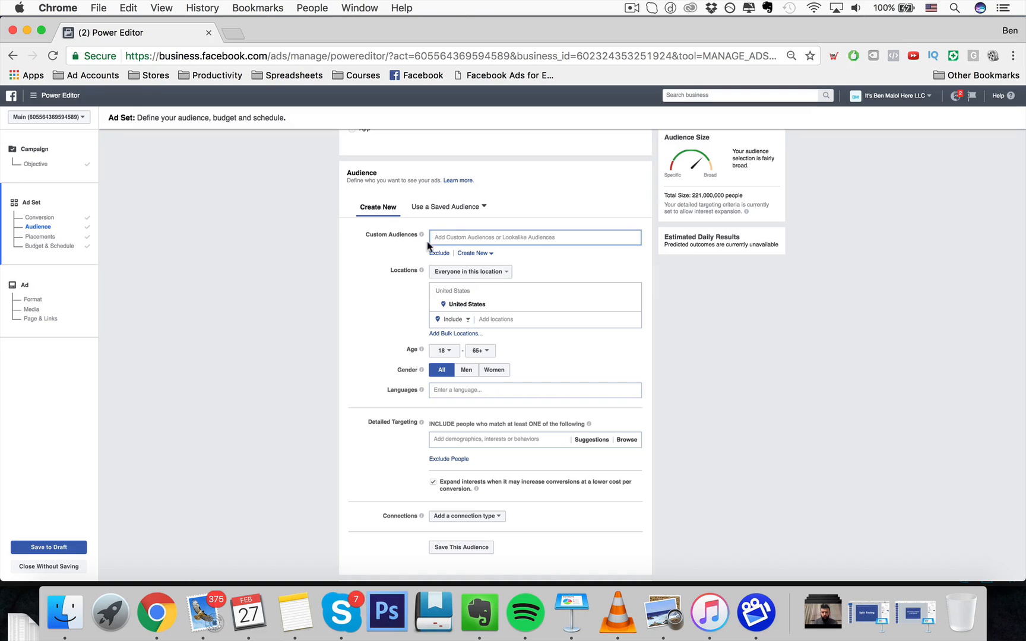
pyautogui.click(454, 237)
pyautogui.click(510, 256)
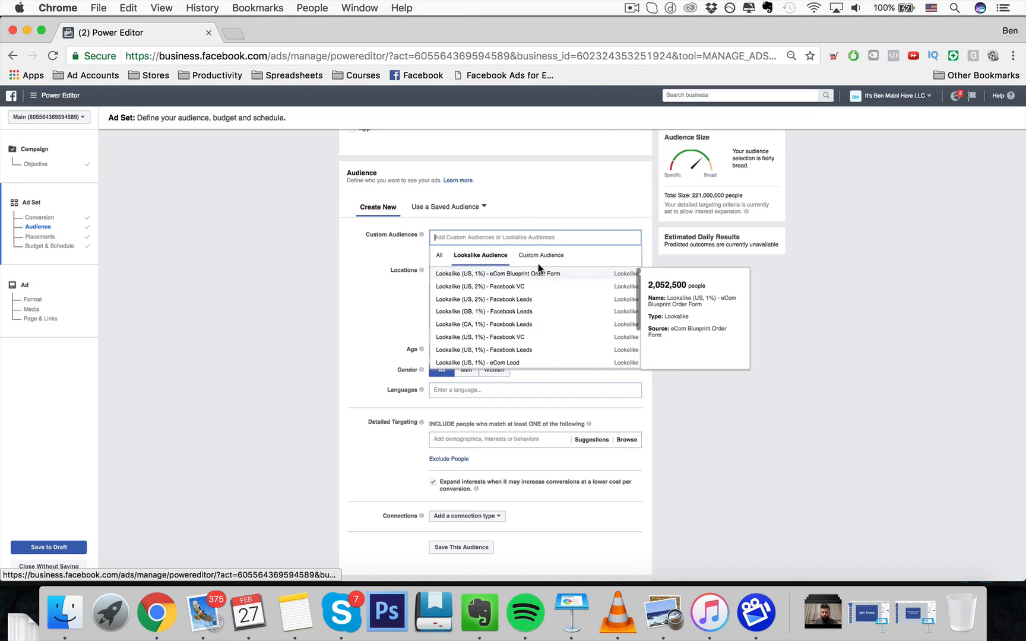
pyautogui.click(541, 259)
pyautogui.click(342, 273)
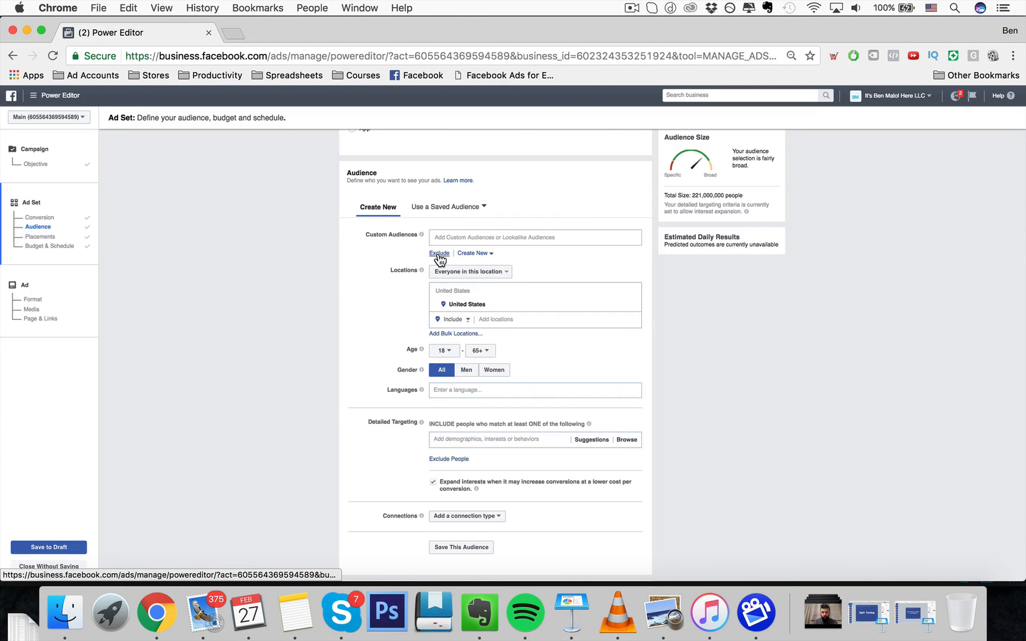
pyautogui.click(447, 238)
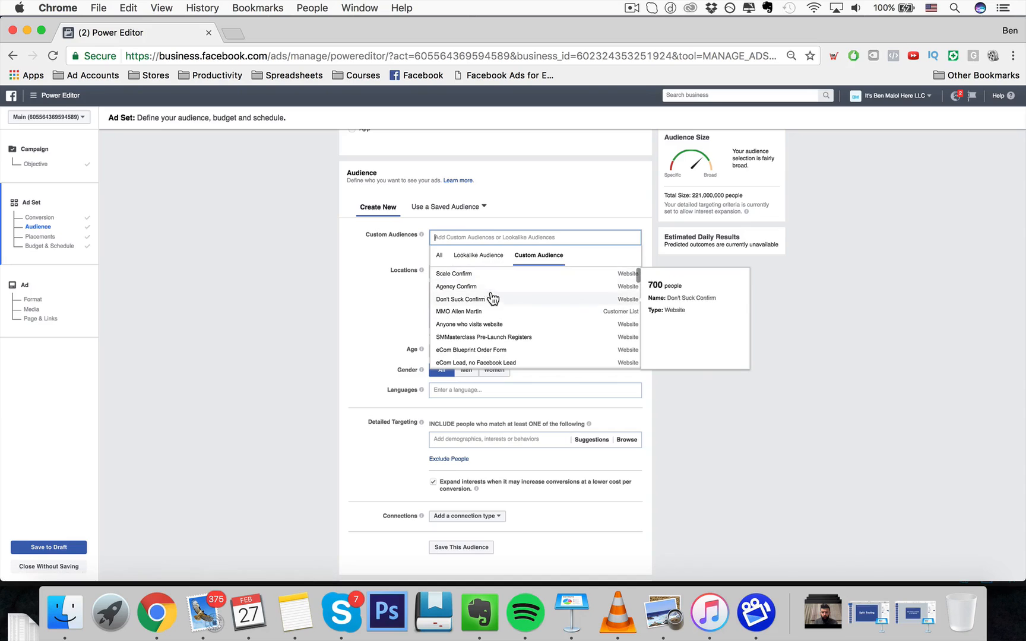
pyautogui.click(459, 287)
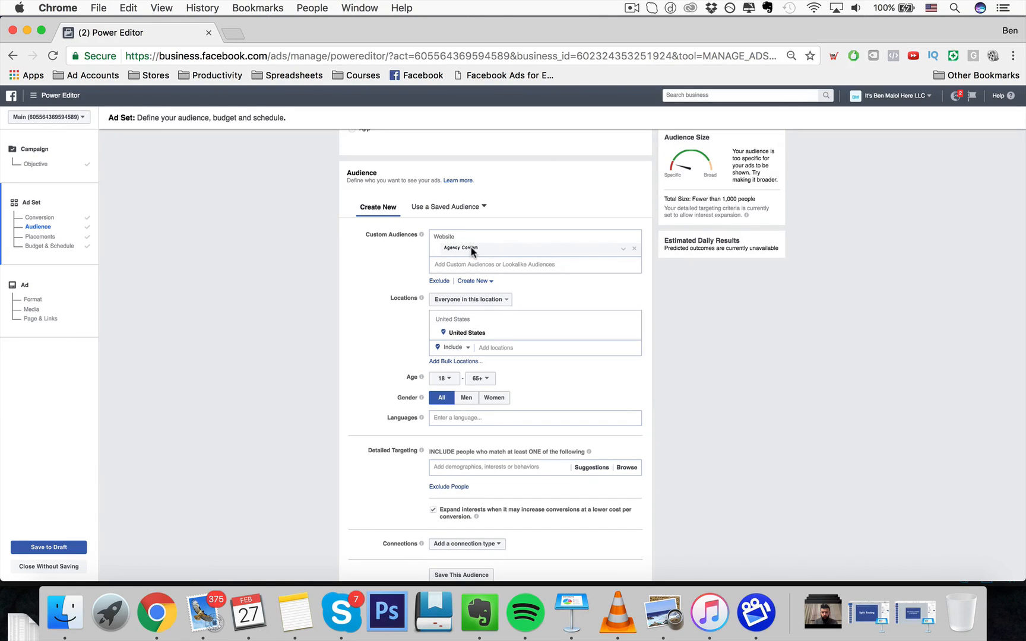
# - Exclude the Scale Confirm custom audience from the ad set audience
pyautogui.click(439, 281)
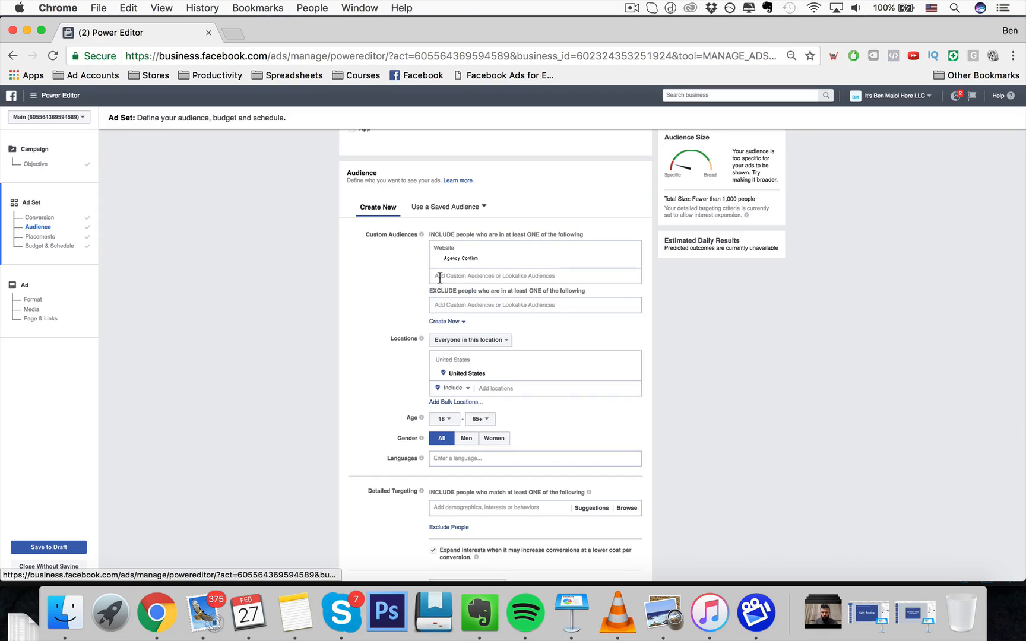
pyautogui.click(484, 305)
pyautogui.click(531, 323)
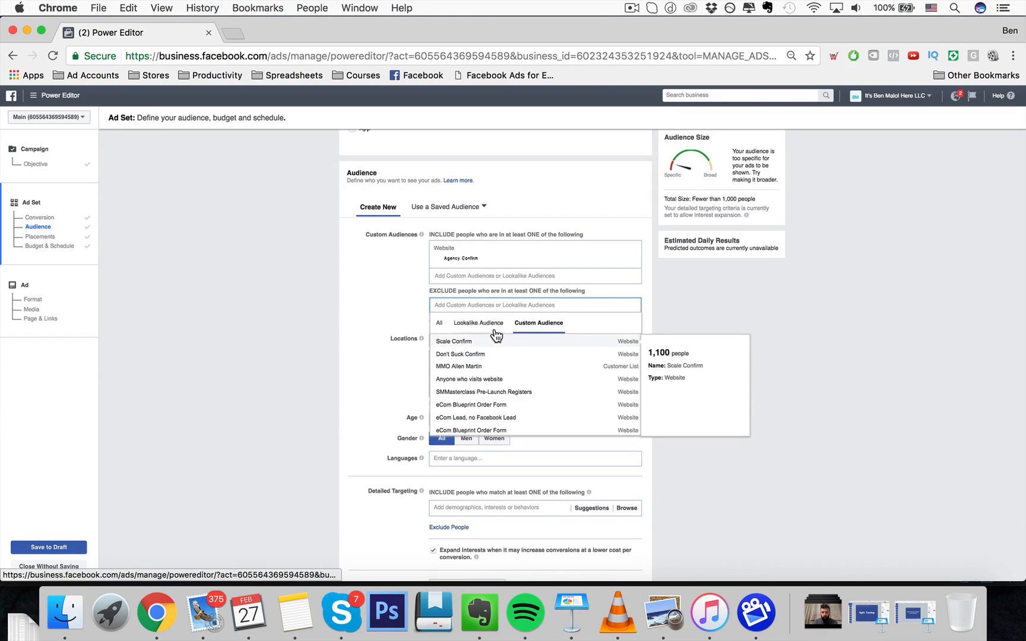
pyautogui.click(492, 325)
pyautogui.click(518, 325)
pyautogui.scroll(-1, 495, 378)
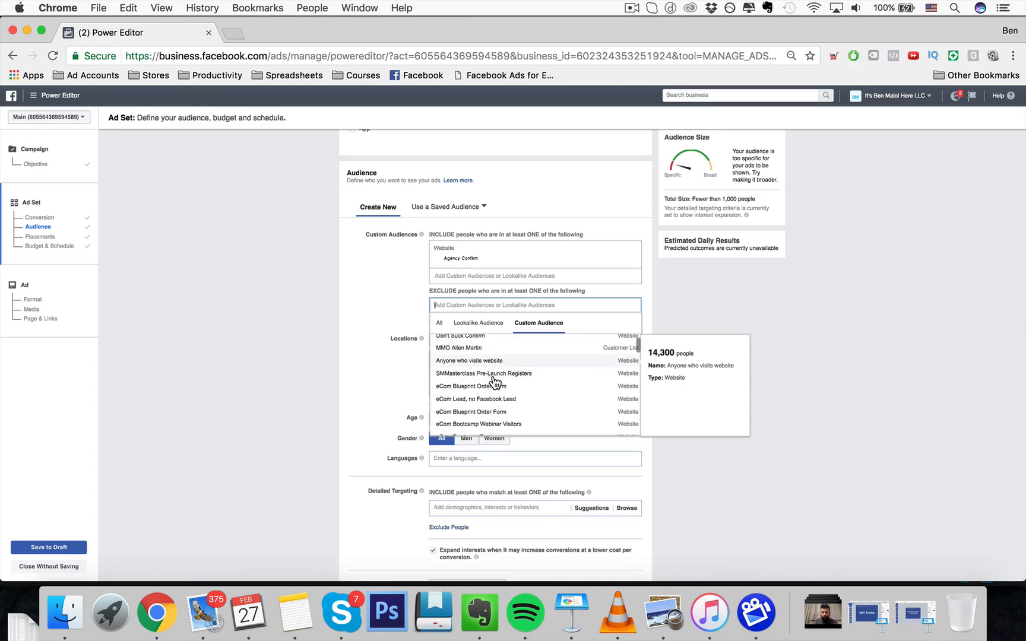
pyautogui.scroll(1, 491, 377)
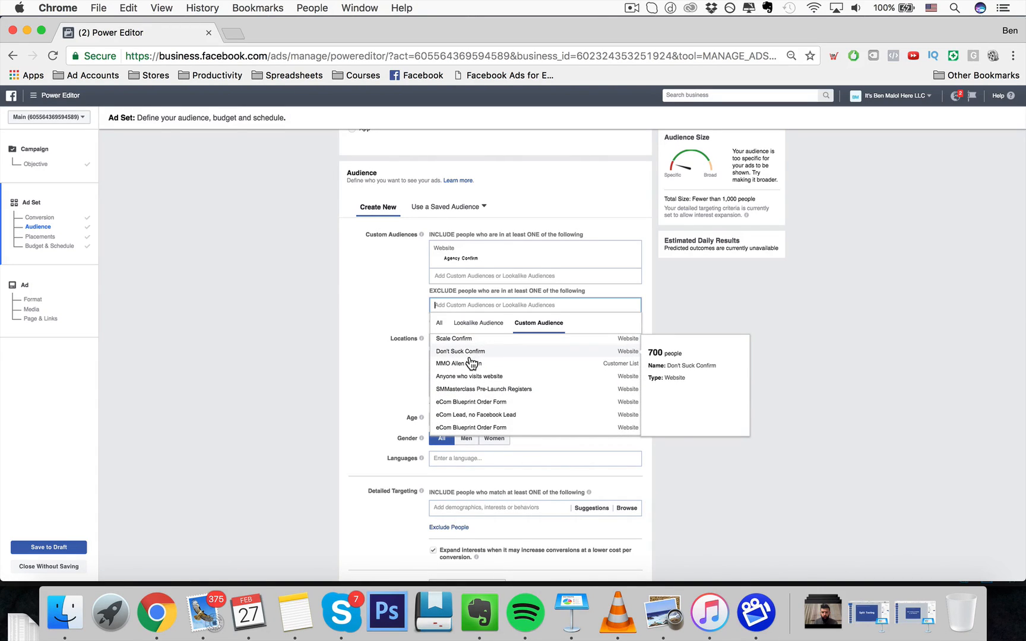
pyautogui.scroll(1, 493, 354)
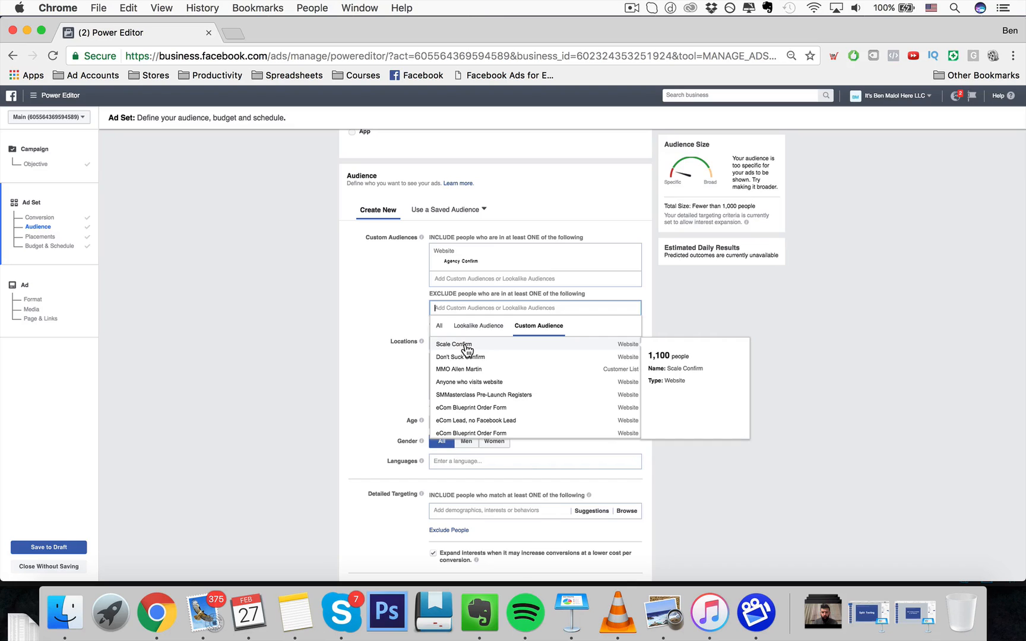
pyautogui.click(468, 349)
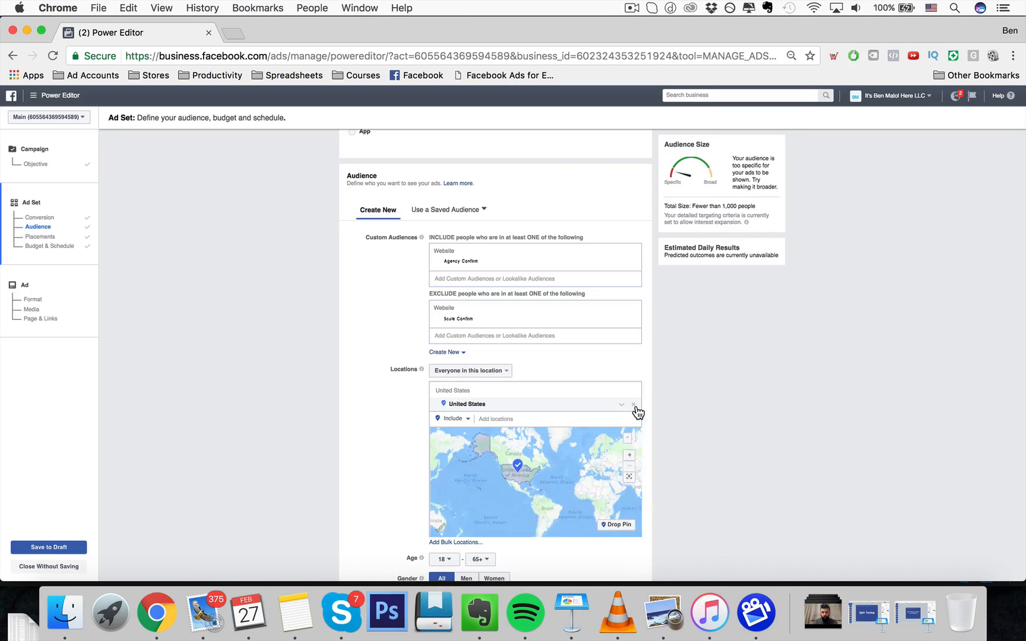
# - Remove the United States location and add Worldwide as an included location
pyautogui.click(633, 405)
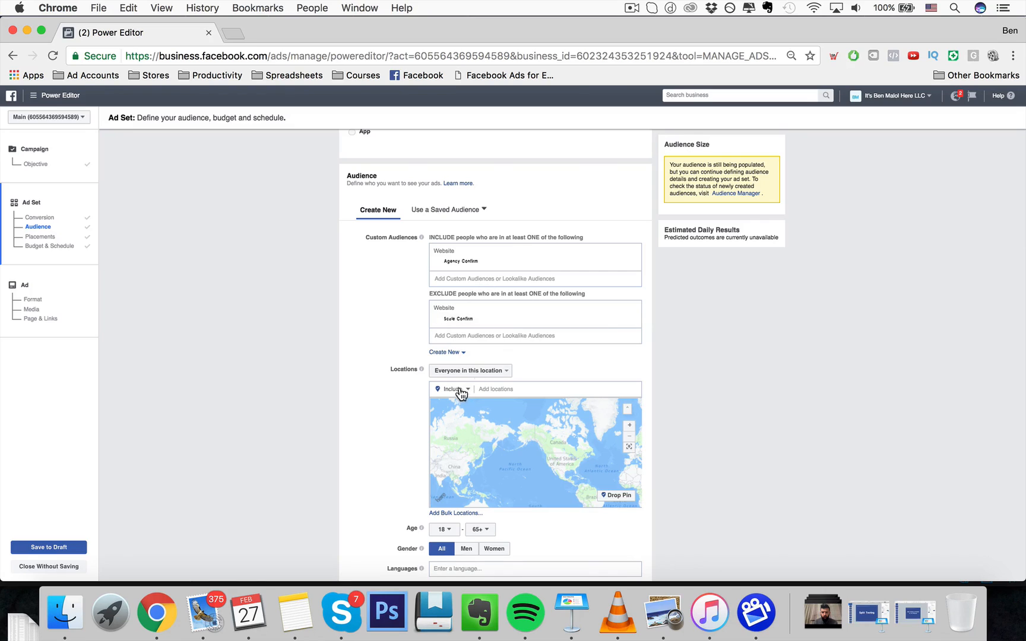
pyautogui.click(482, 389)
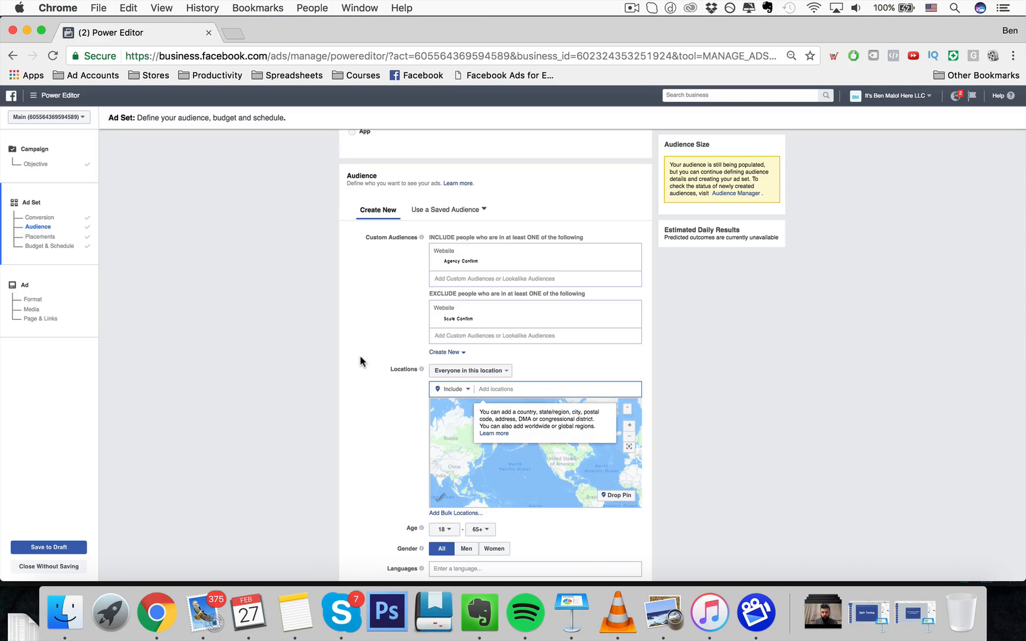
pyautogui.scroll(-5, 403, 386)
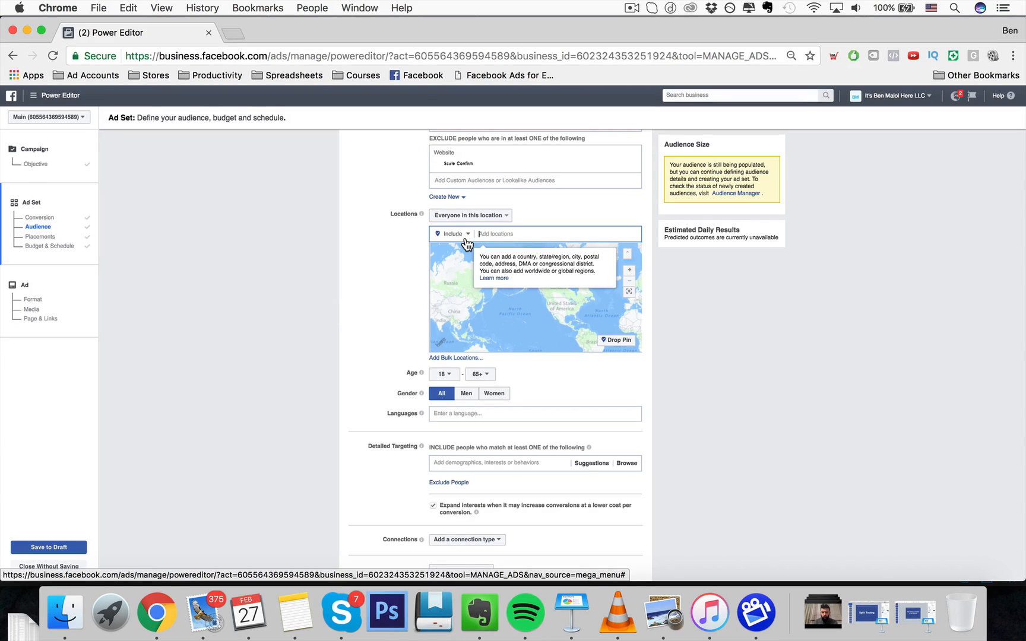
pyautogui.click(466, 238)
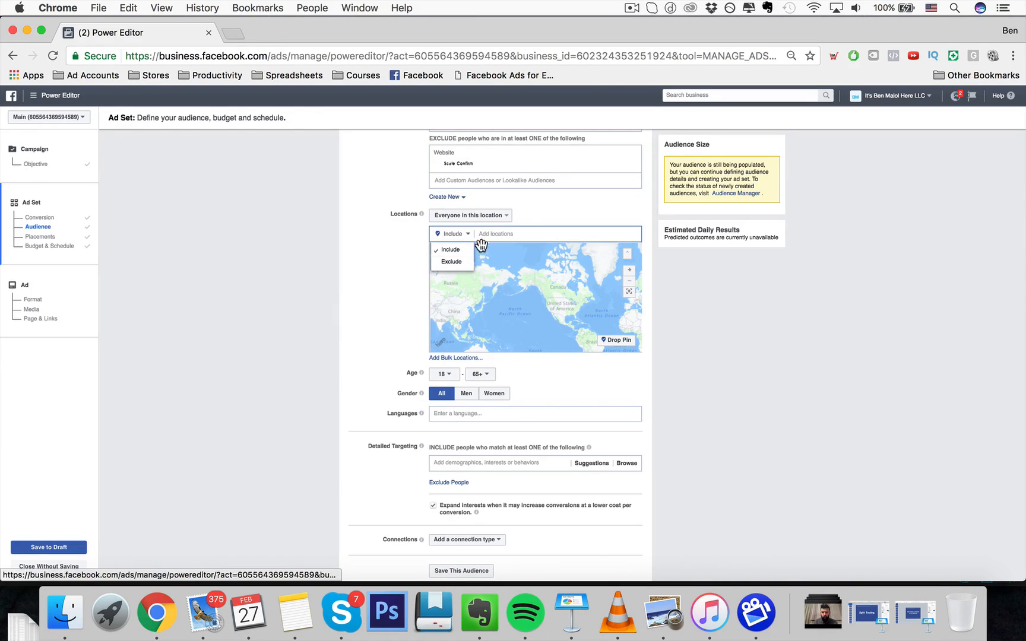
pyautogui.click(480, 239)
pyautogui.write('WORLDW')
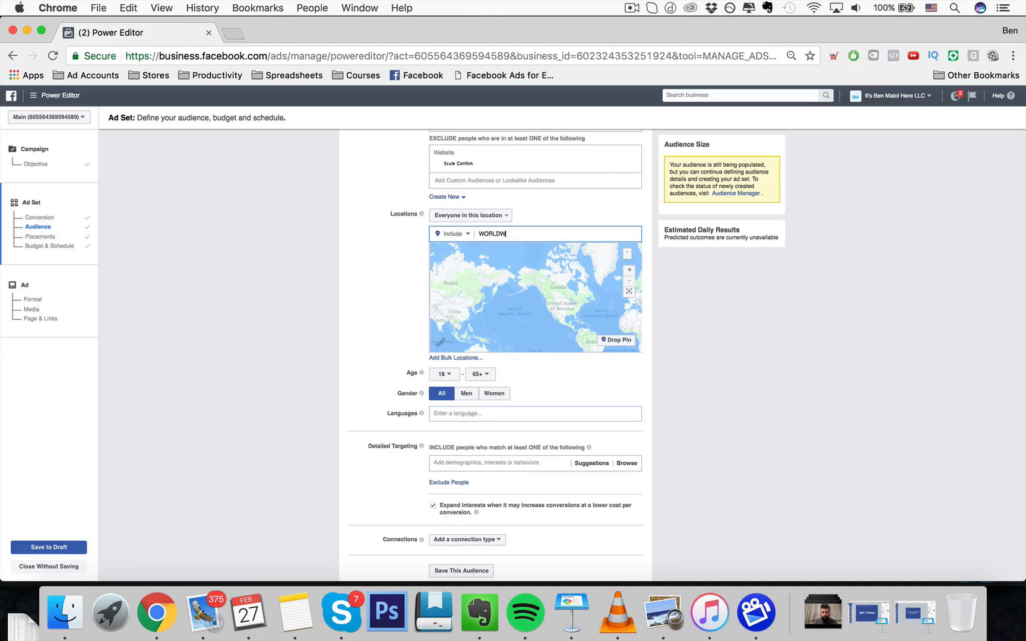
pyautogui.write('IDE')
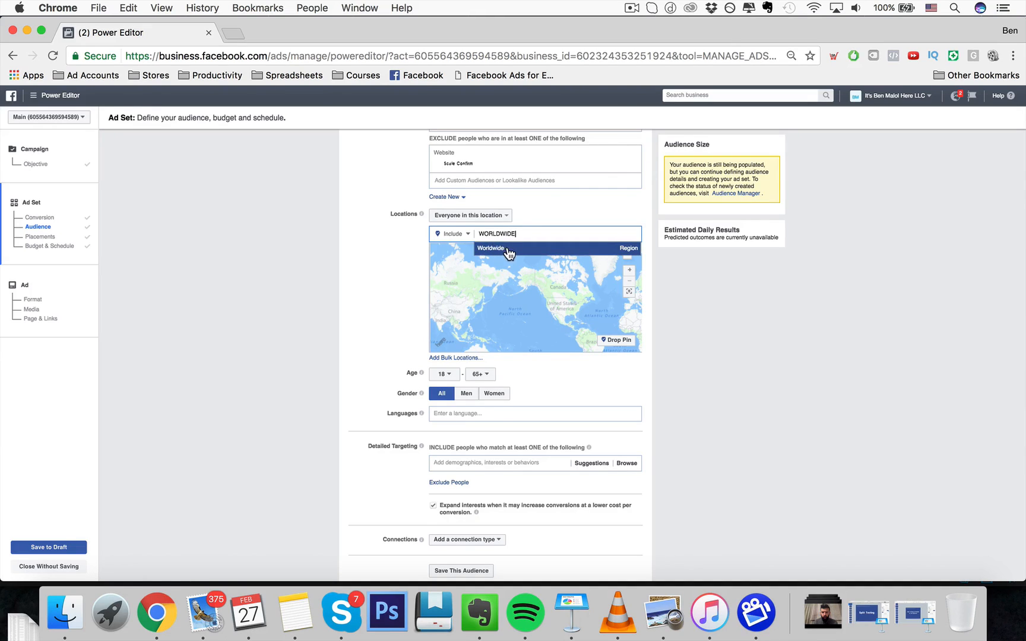
pyautogui.click(506, 249)
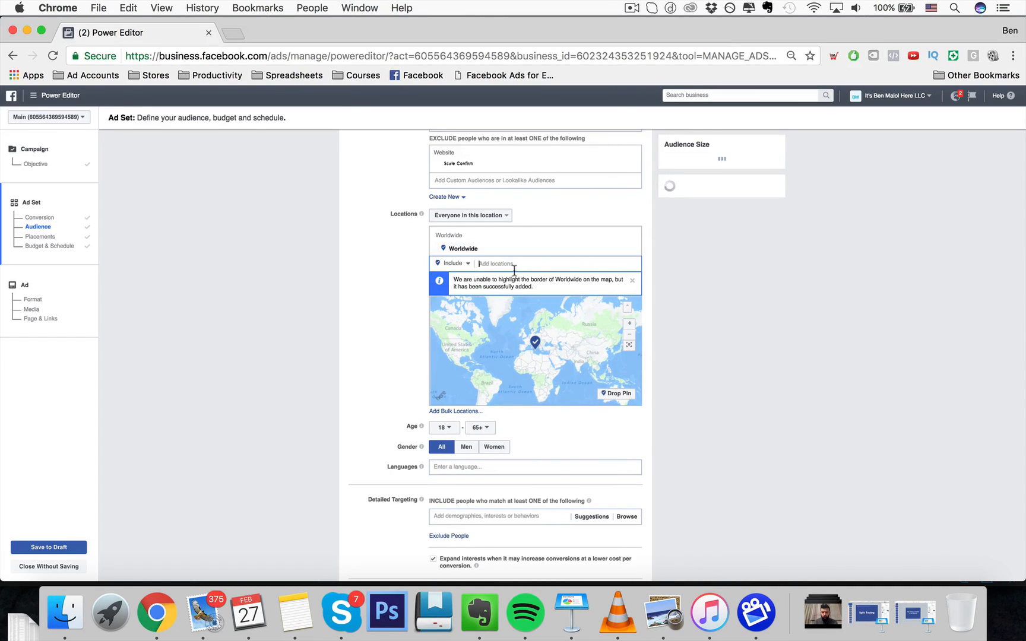
# - Exclude United States from the location targeting
pyautogui.click(467, 265)
pyautogui.click(452, 294)
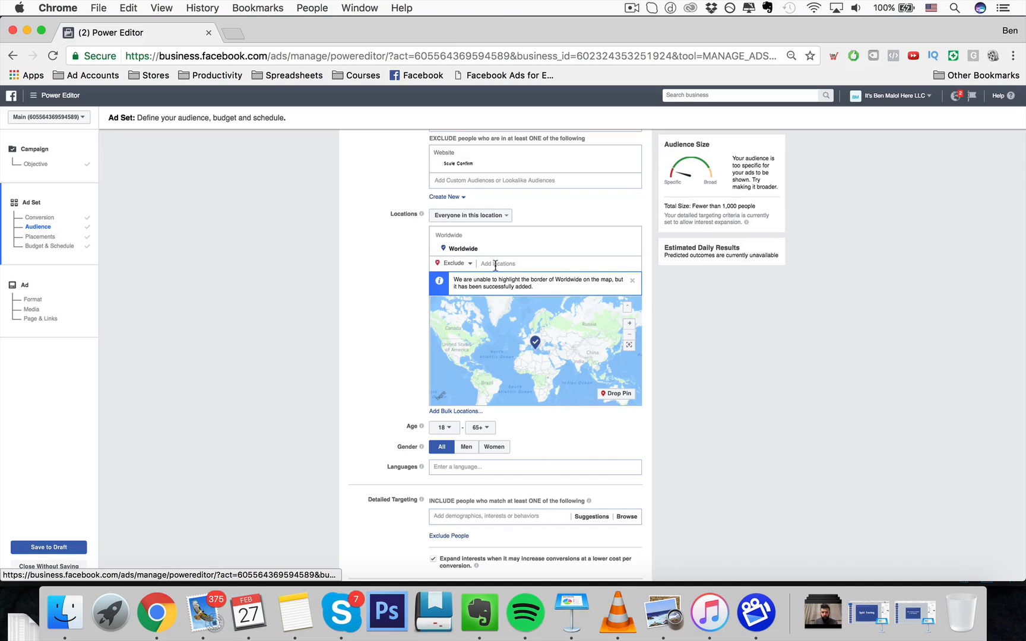
pyautogui.click(456, 263)
pyautogui.click(512, 258)
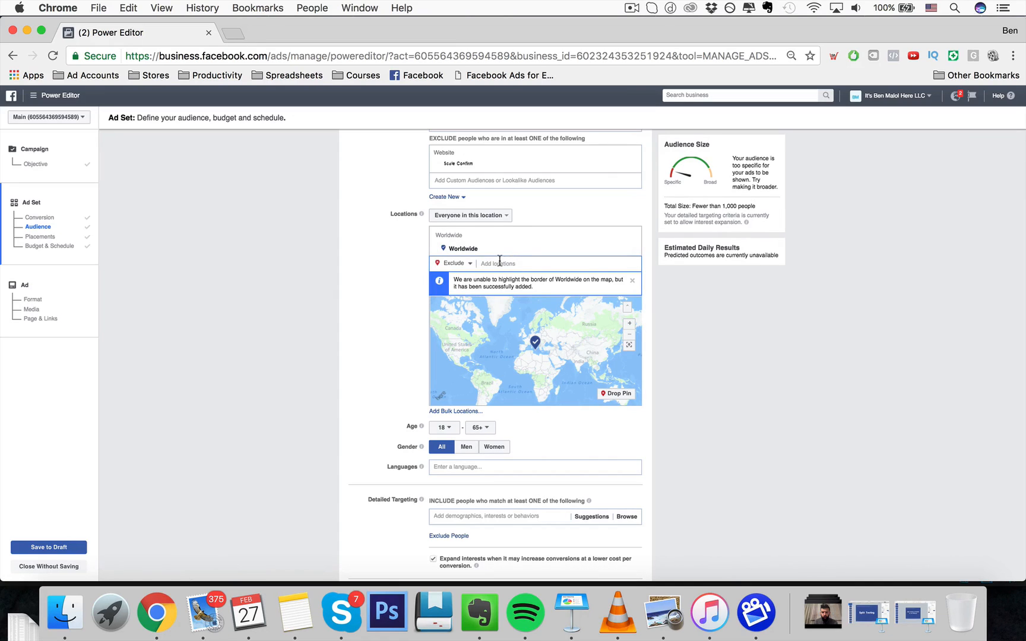
pyautogui.write('UN')
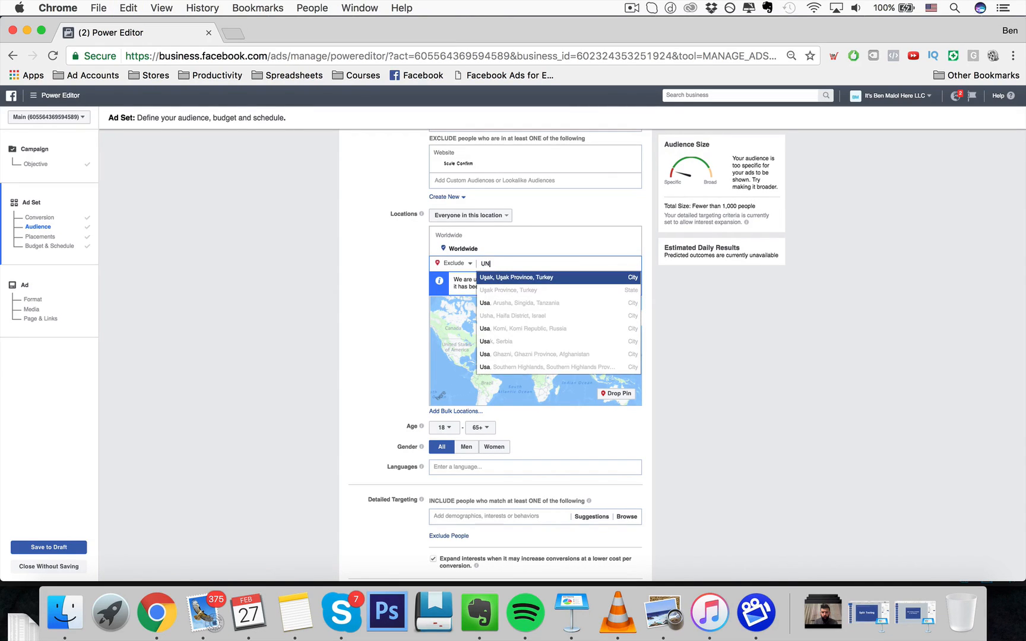
pyautogui.write('ITED STA')
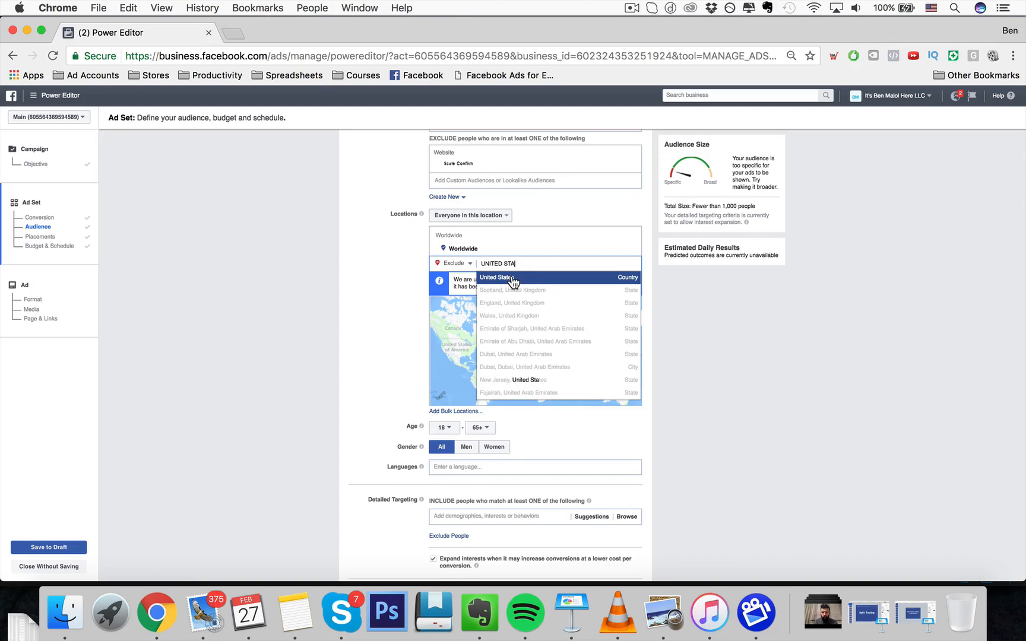
pyautogui.click(508, 279)
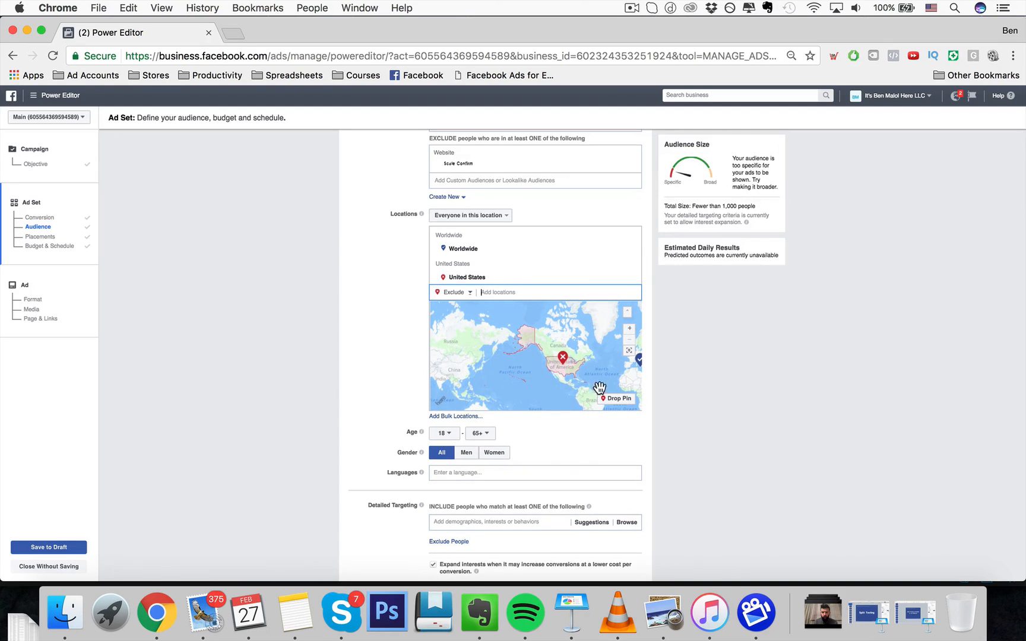
# - Remove the excluded United States and the Worldwide locations, switching the location mode back to Include
pyautogui.click(633, 273)
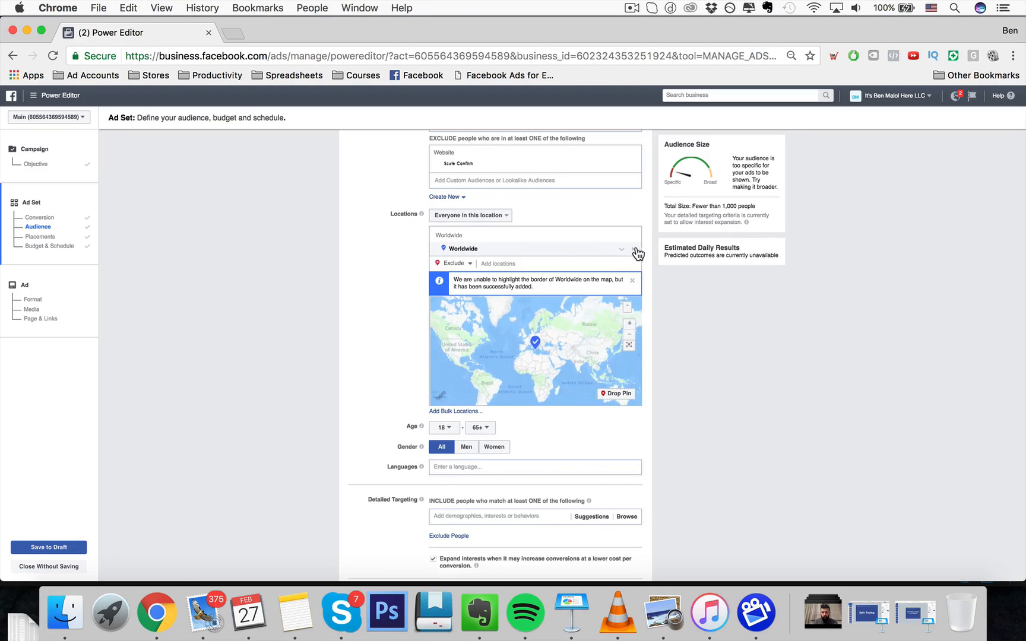
pyautogui.click(633, 250)
pyautogui.click(541, 233)
pyautogui.click(456, 233)
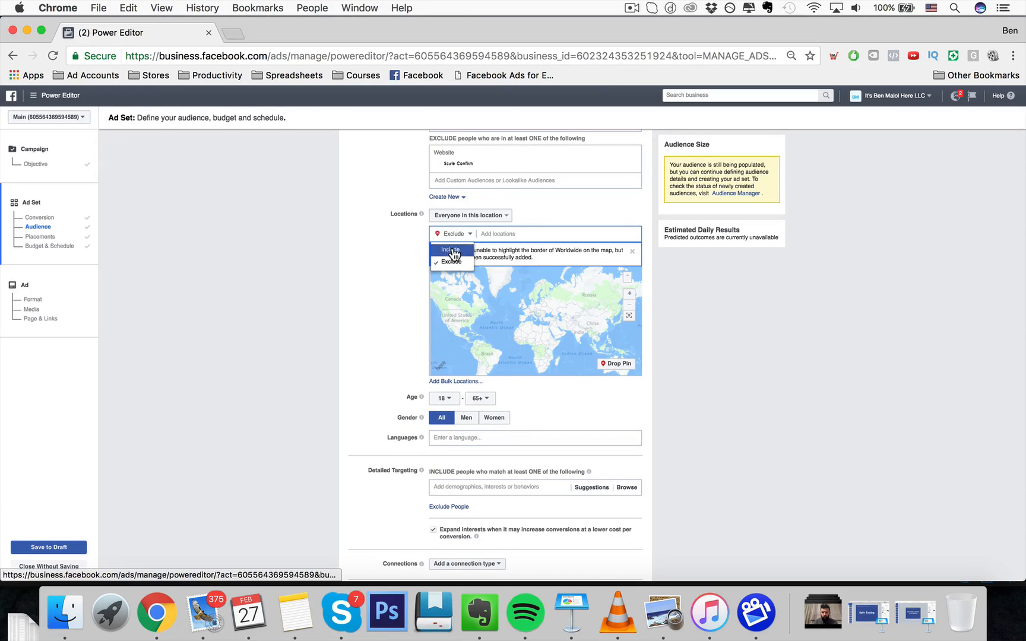
pyautogui.click(451, 247)
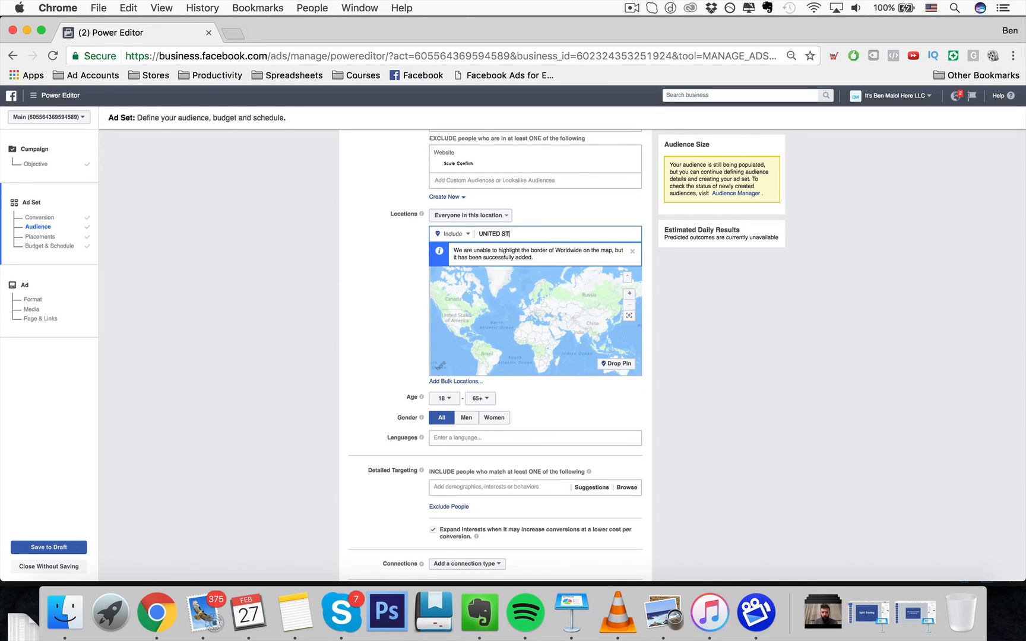
pyautogui.press('BackSpace')
pyautogui.press('BackSpace')
pyautogui.press('BackSpace')
pyautogui.press('BackSpace')
pyautogui.press('BackSpace')
pyautogui.press('BackSpace')
pyautogui.press('BackSpace')
pyautogui.press('BackSpace')
pyautogui.press('BackSpace')
pyautogui.press('BackSpace')
pyautogui.press('BackSpace')
# - Drop a location pin on the map near Rochester, New York
pyautogui.scroll(5, 451, 303)
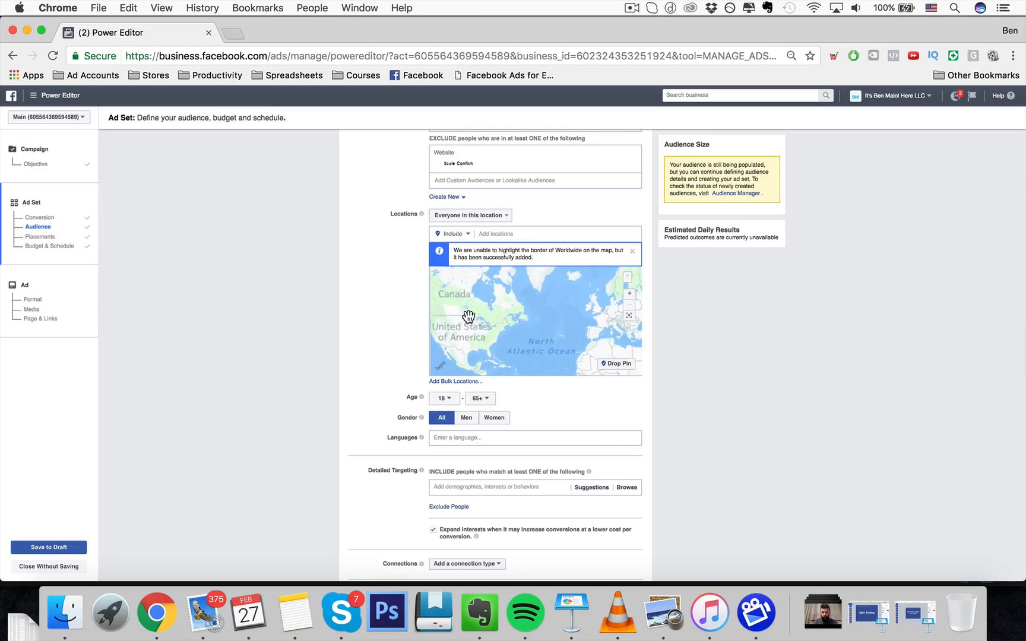
pyautogui.scroll(3, 497, 332)
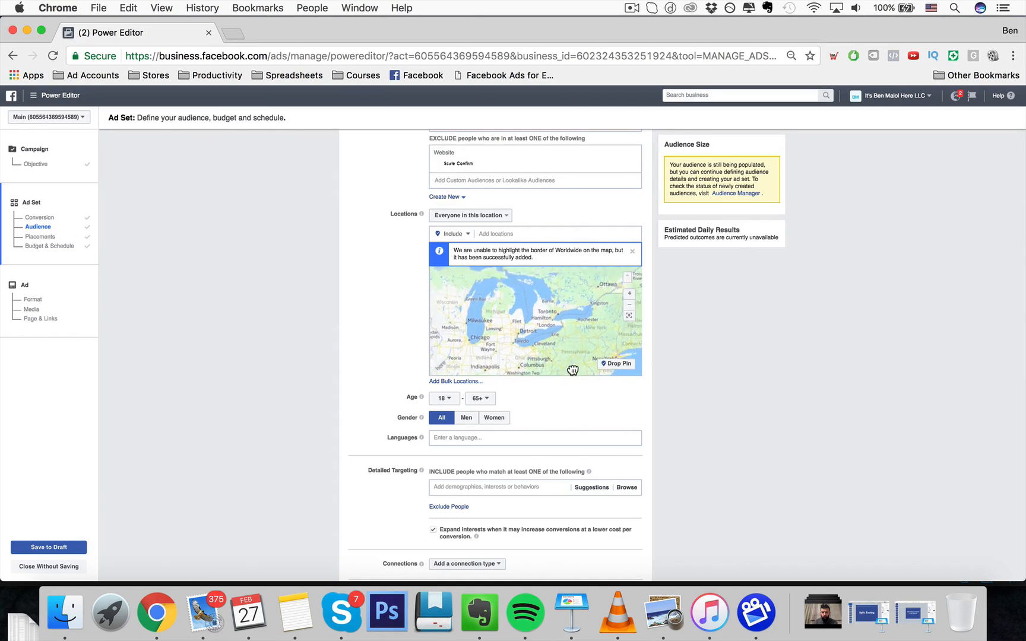
pyautogui.scroll(2, 569, 299)
pyautogui.scroll(1, 569, 300)
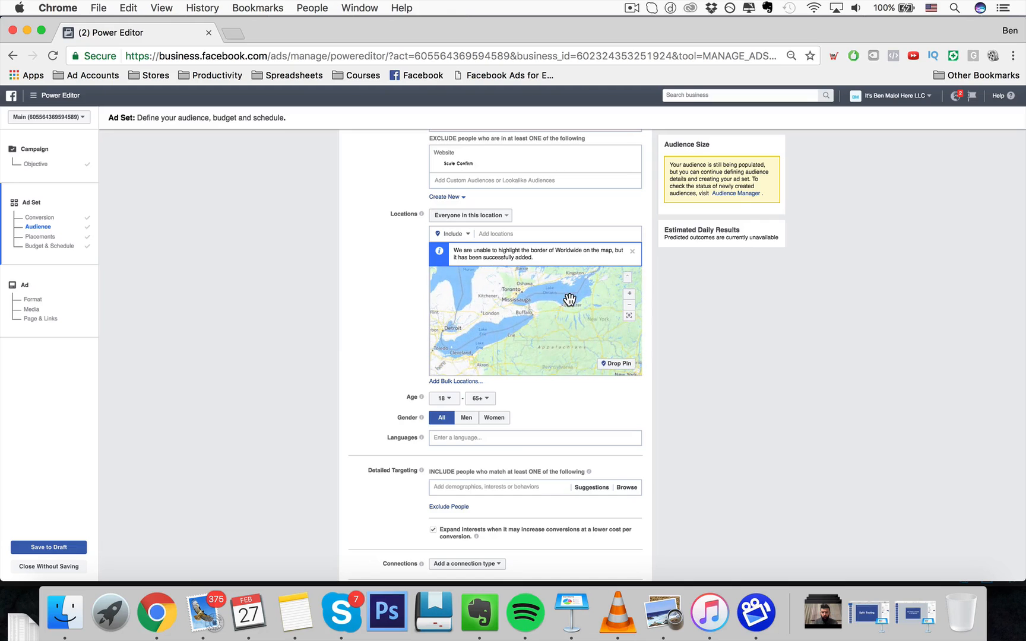
pyautogui.scroll(3, 569, 306)
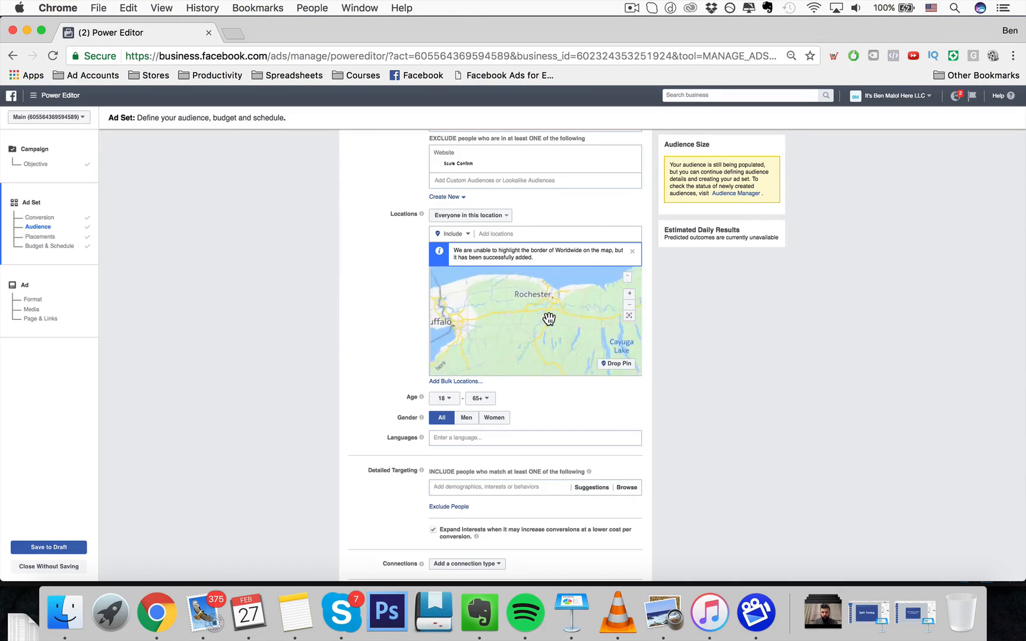
pyautogui.scroll(4, 552, 301)
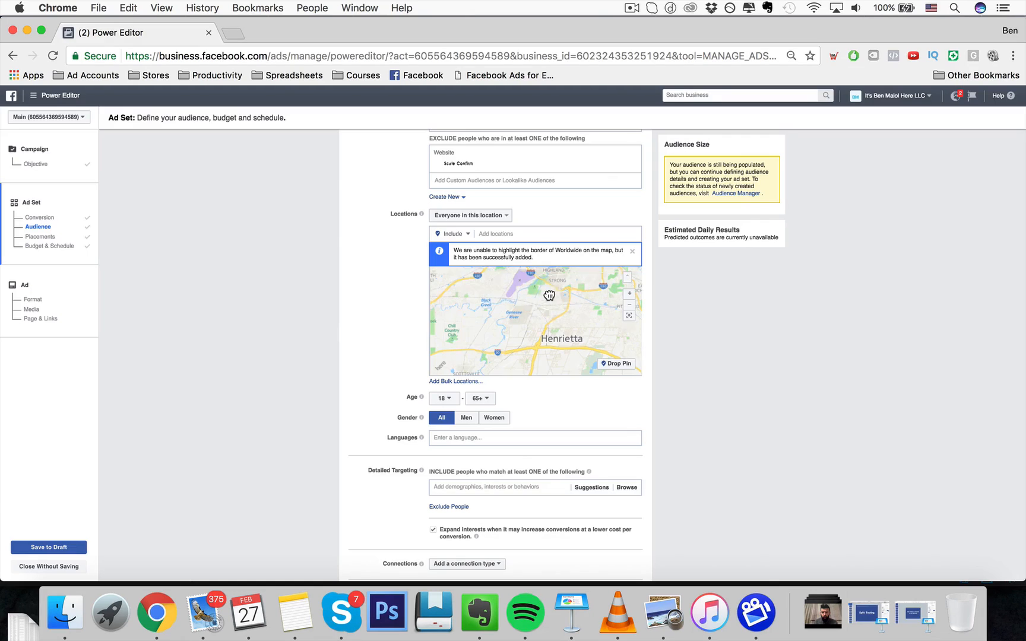
pyautogui.moveTo(549, 296); pyautogui.dragTo(573, 295)
pyautogui.scroll(1, 550, 322)
pyautogui.scroll(1, 550, 287)
pyautogui.scroll(1, 531, 322)
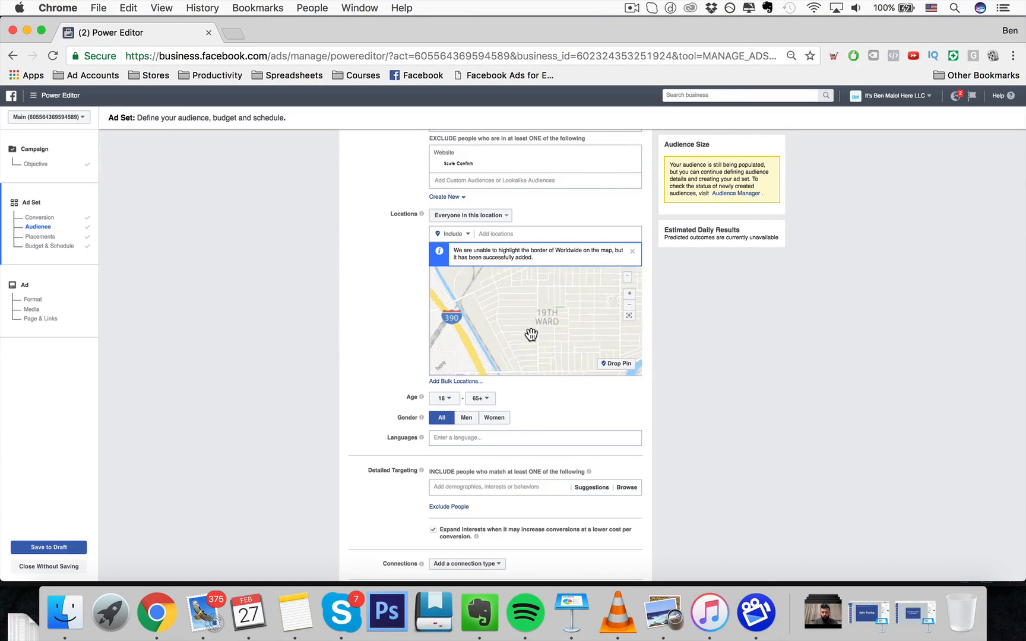
pyautogui.click(615, 364)
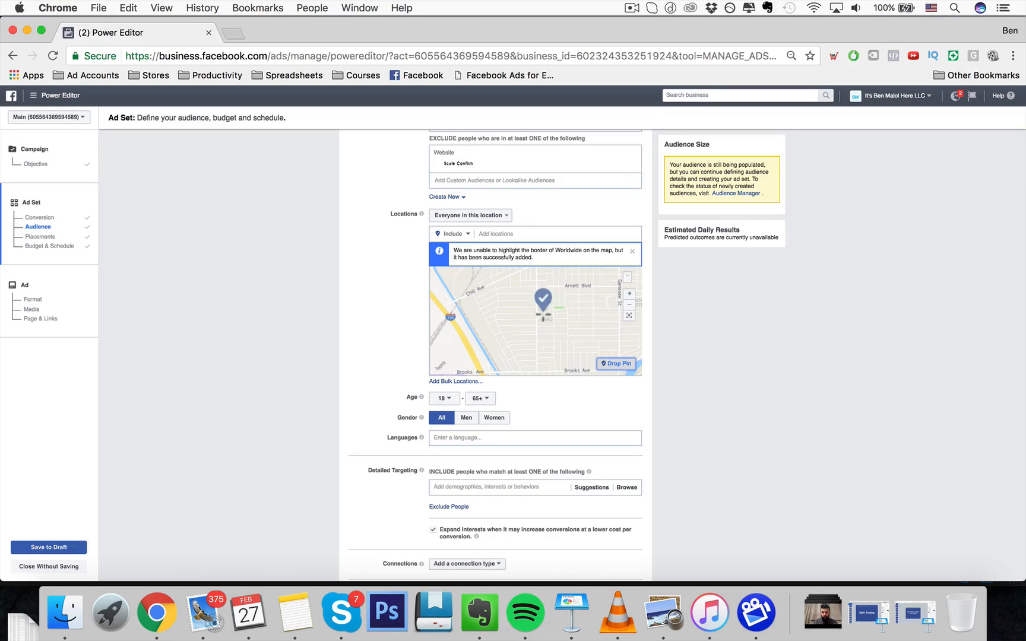
pyautogui.click(534, 315)
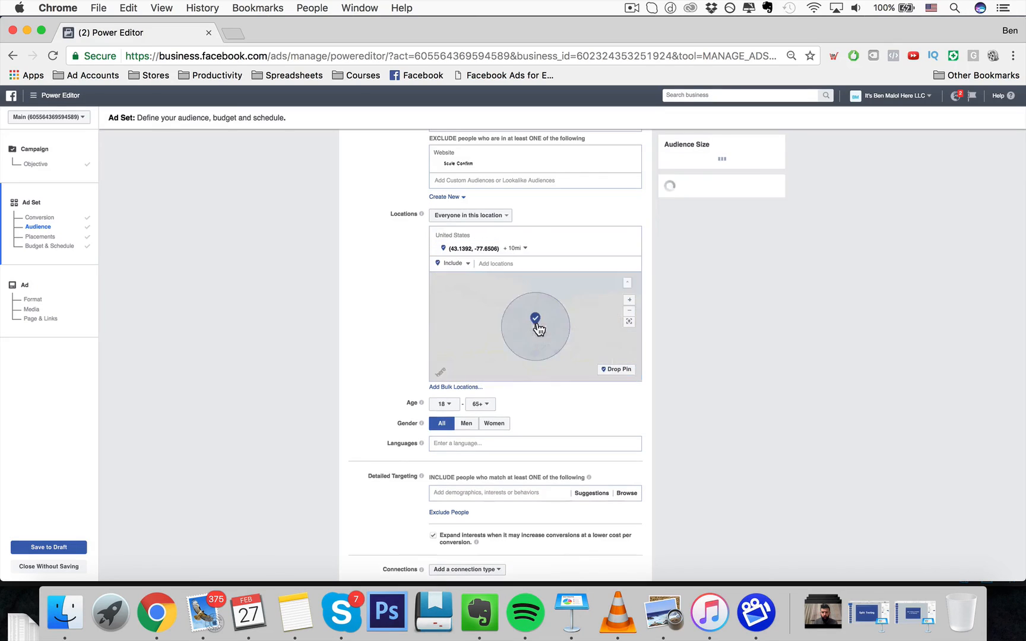
# - Set the dropped pin's radius to 22 mi, then remove the pinned location
pyautogui.click(514, 248)
pyautogui.moveTo(515, 262); pyautogui.dragTo(548, 260)
pyautogui.click(514, 248)
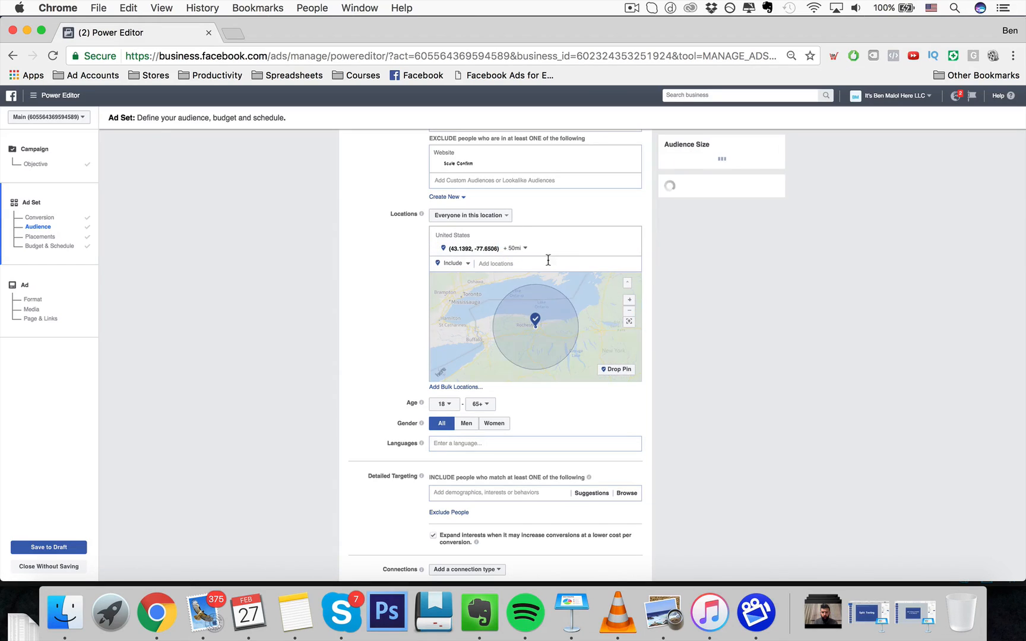
pyautogui.click(514, 248)
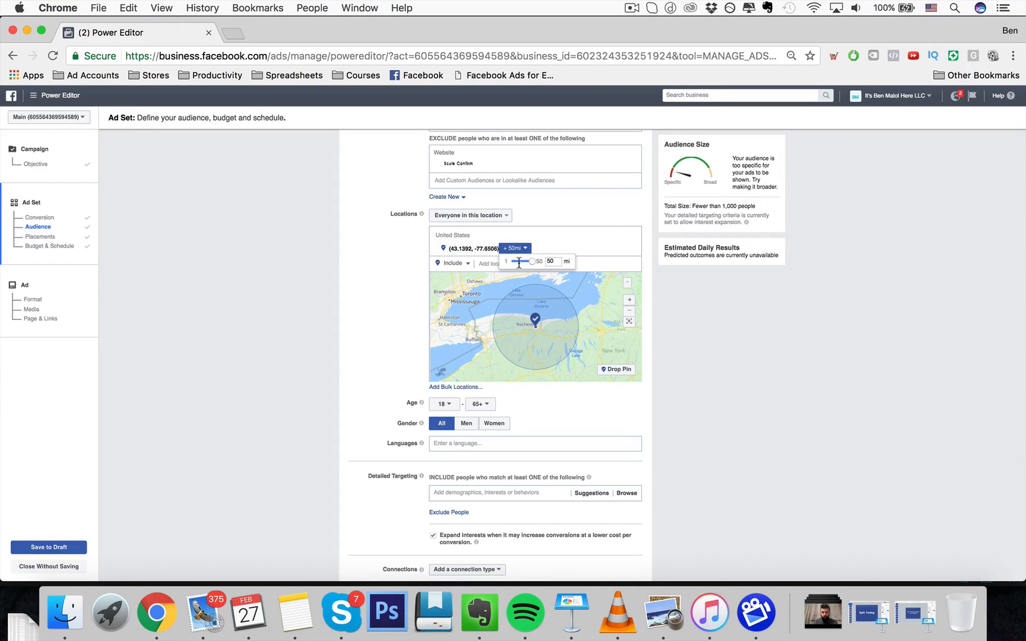
pyautogui.moveTo(531, 262); pyautogui.dragTo(521, 262)
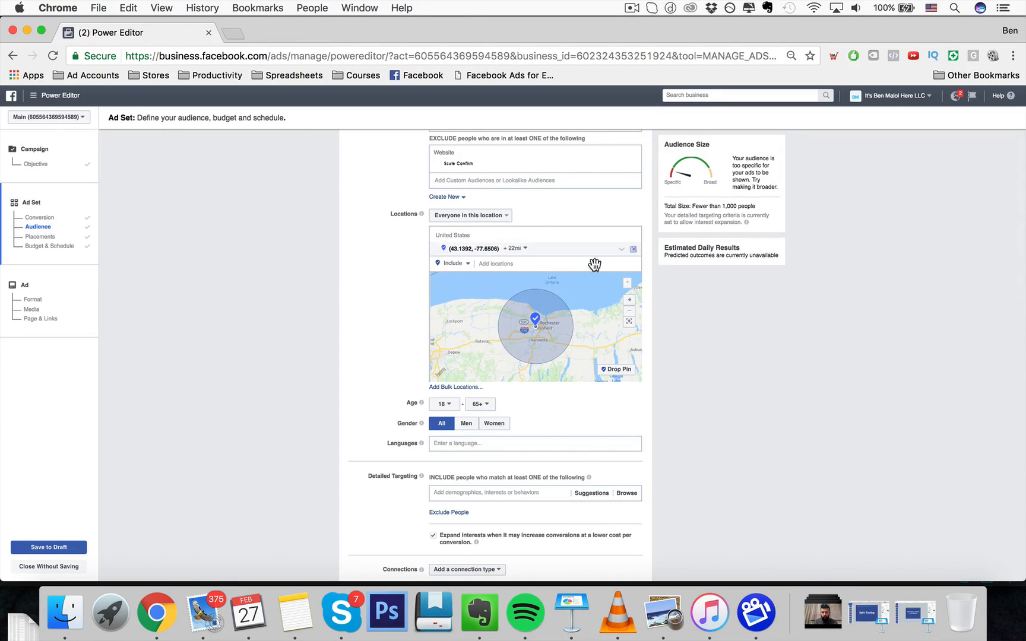
pyautogui.click(633, 250)
pyautogui.scroll(-2, 403, 372)
pyautogui.click(444, 312)
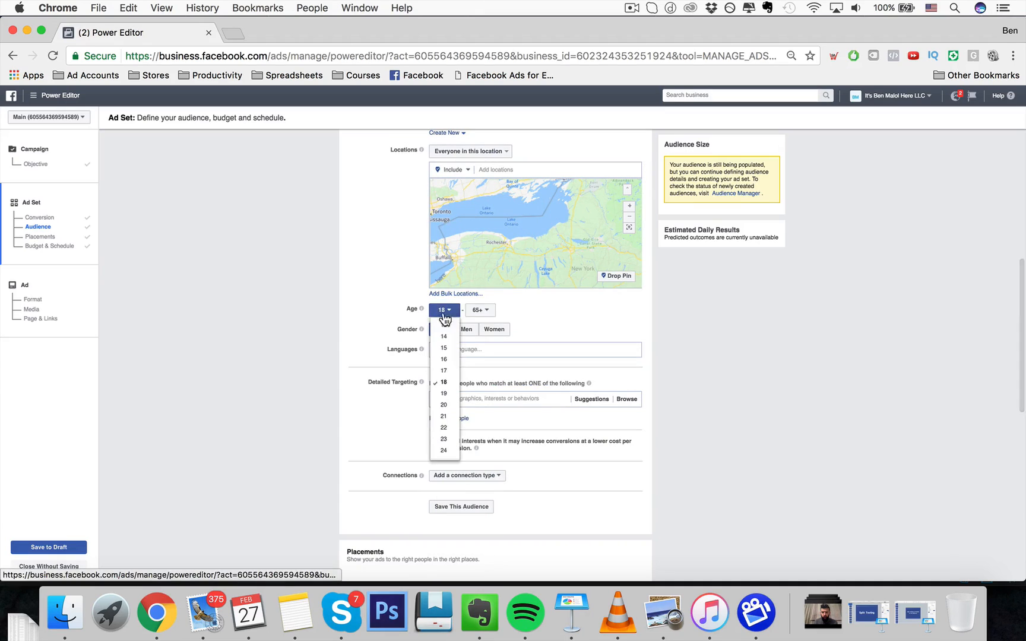
pyautogui.click(364, 344)
pyautogui.click(448, 313)
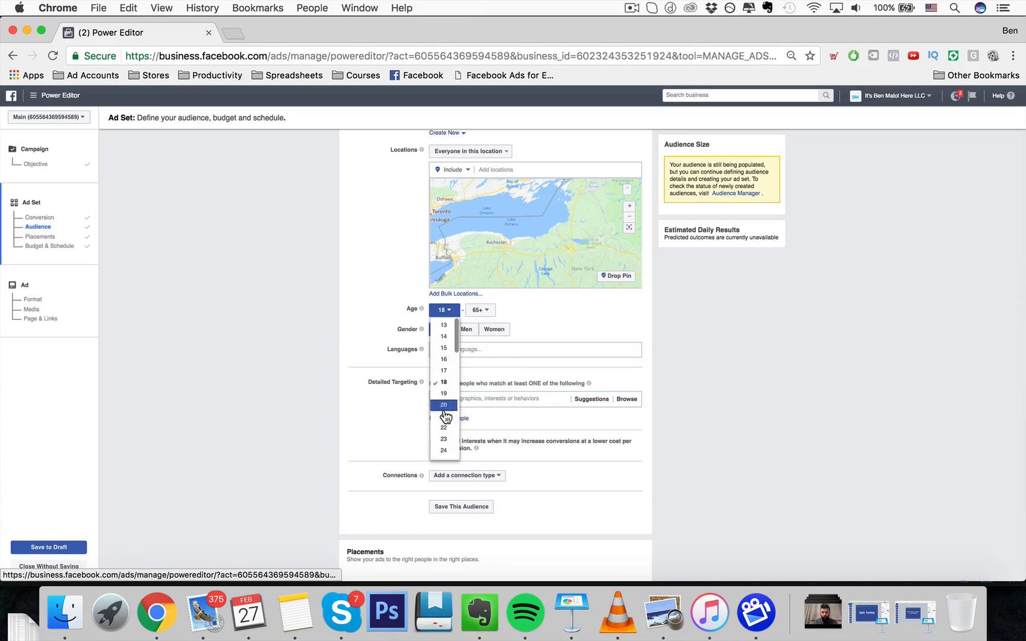
pyautogui.click(507, 307)
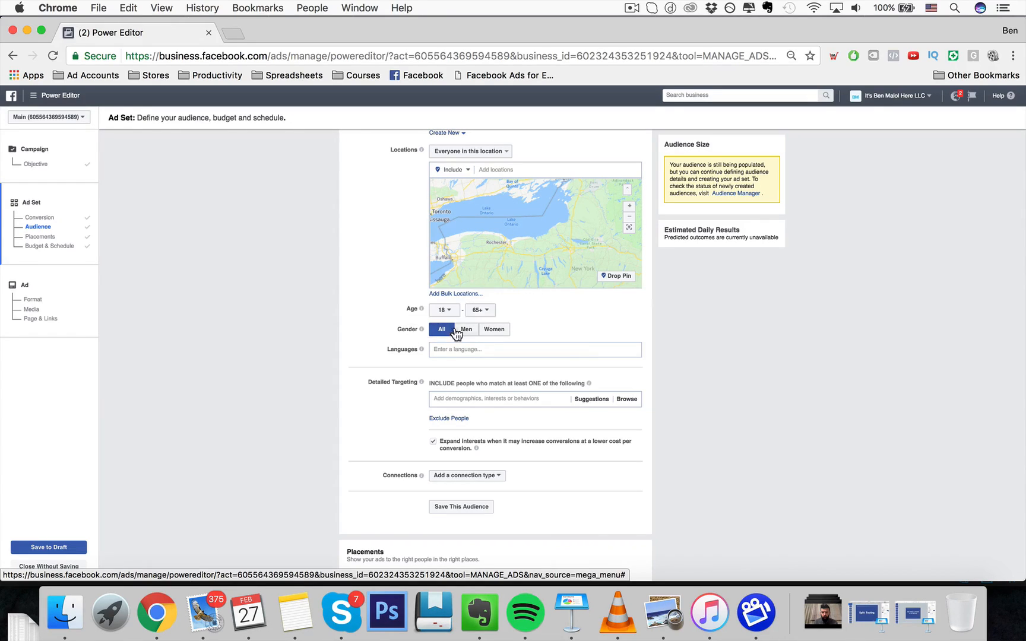
pyautogui.click(431, 351)
pyautogui.write('ENGLI')
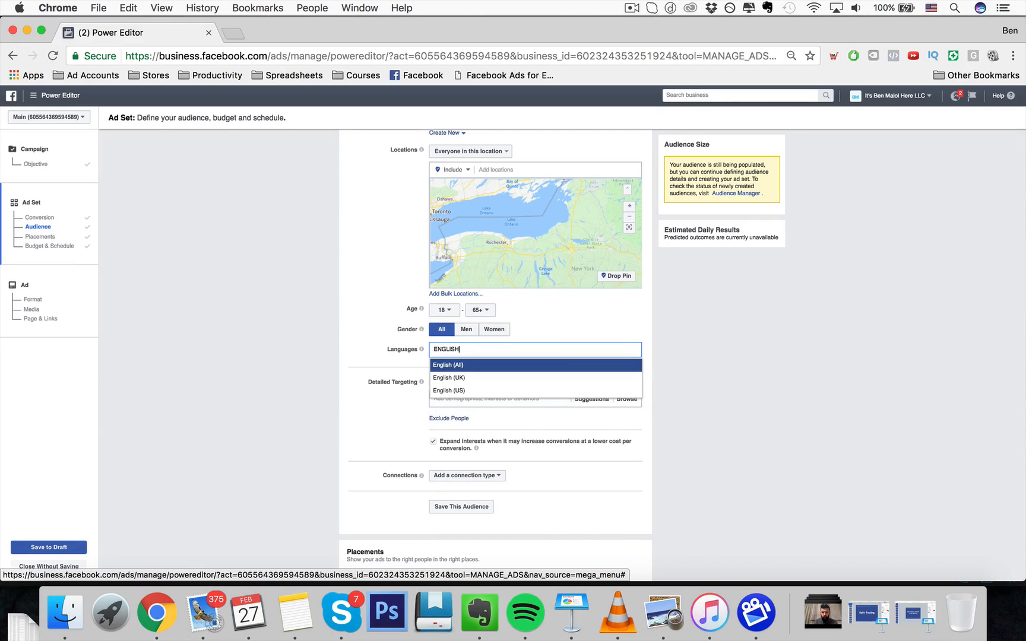
pyautogui.write('SH')
pyautogui.press('BackSpace')
pyautogui.press('BackSpace')
pyautogui.press('BackSpace')
pyautogui.press('BackSpace')
pyautogui.press('BackSpace')
pyautogui.press('BackSpace')
pyautogui.press('BackSpace')
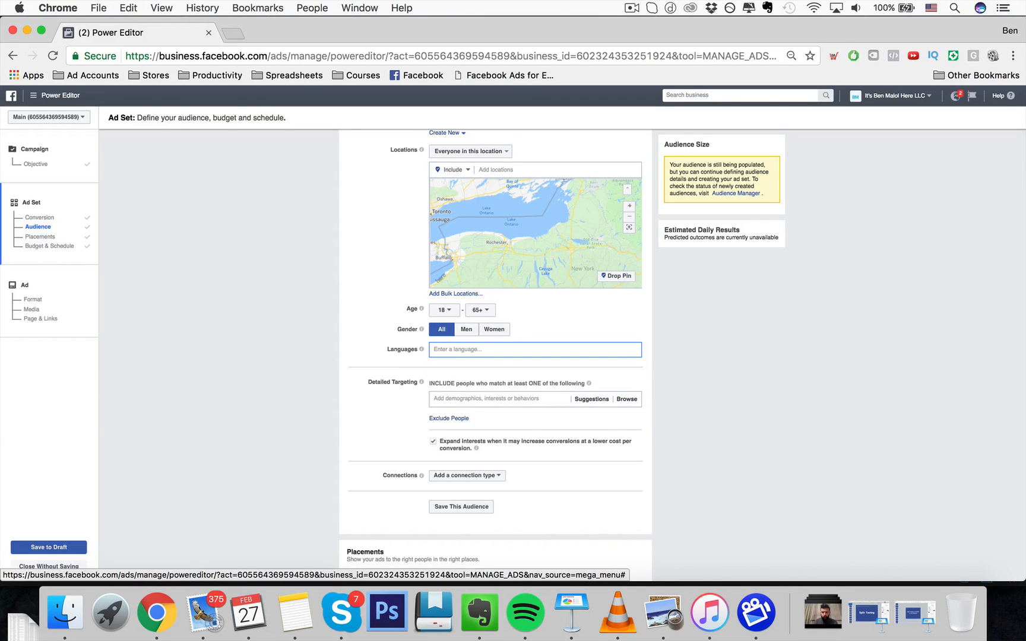
pyautogui.write('ENGLISH')
pyautogui.press('BackSpace')
pyautogui.press('BackSpace')
pyautogui.press('BackSpace')
pyautogui.press('BackSpace')
pyautogui.press('BackSpace')
pyautogui.press('BackSpace')
pyautogui.press('BackSpace')
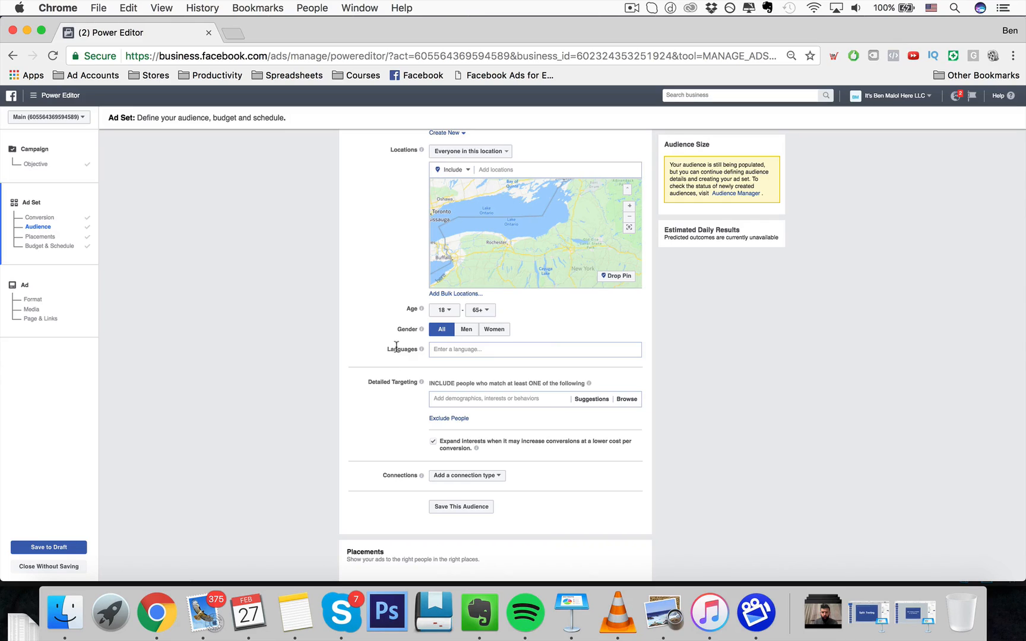
# - Open the detailed targeting suggestions list
pyautogui.moveTo(426, 353)
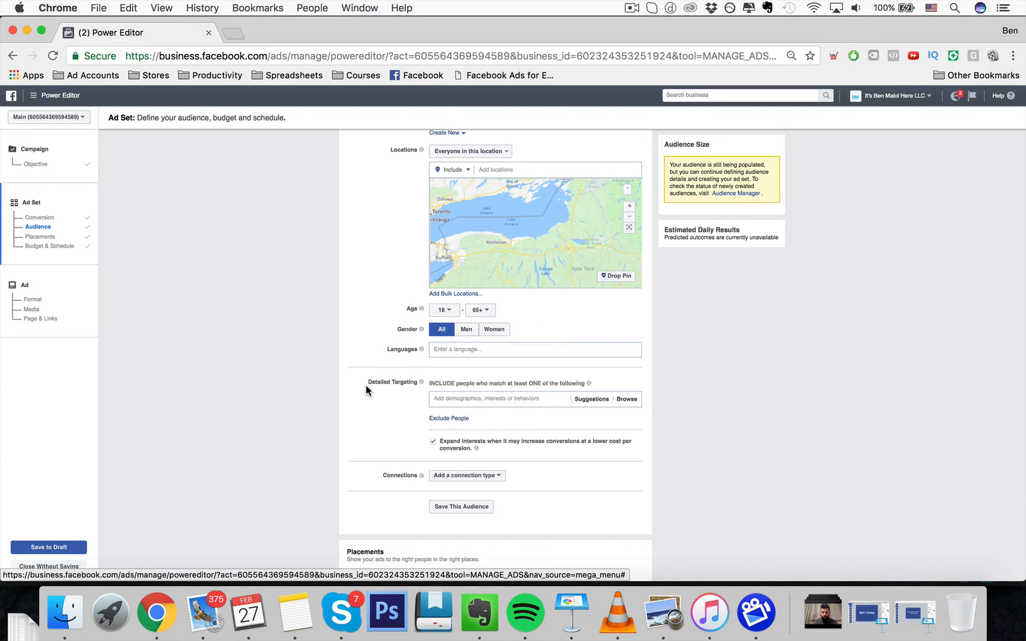
pyautogui.scroll(-4, 365, 384)
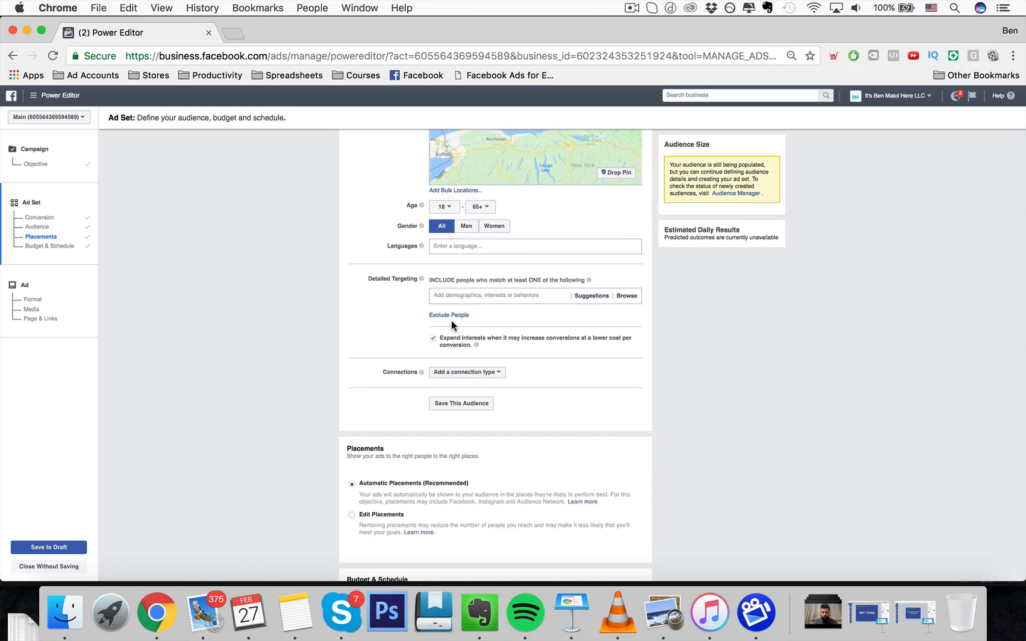
pyautogui.click(465, 291)
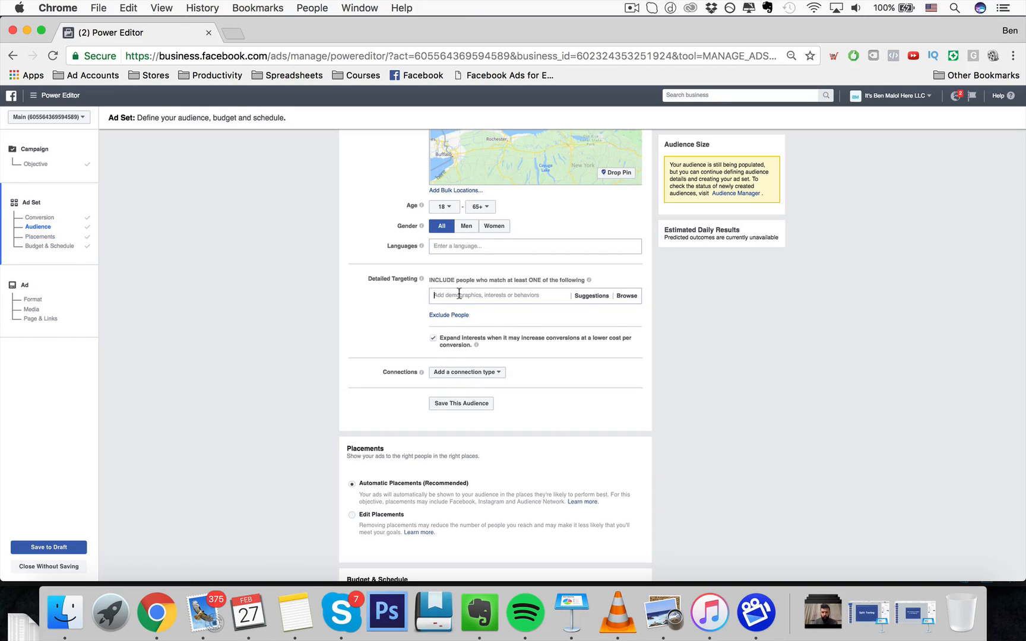
# - Uncheck and recheck the option to expand interests when it may increase conversions
pyautogui.click(407, 312)
pyautogui.scroll(-1, 426, 328)
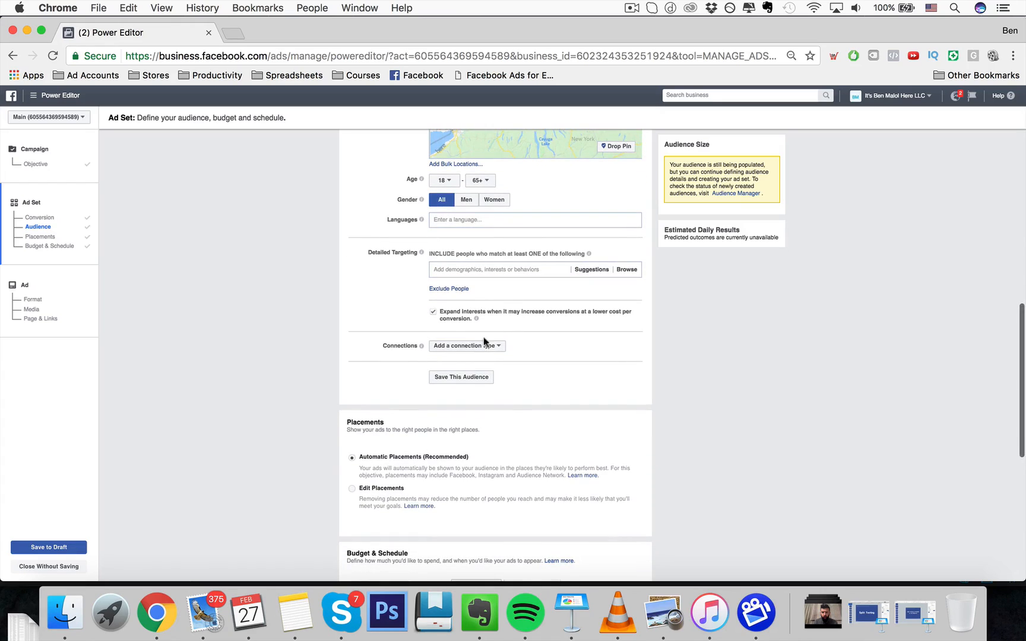
pyautogui.click(434, 311)
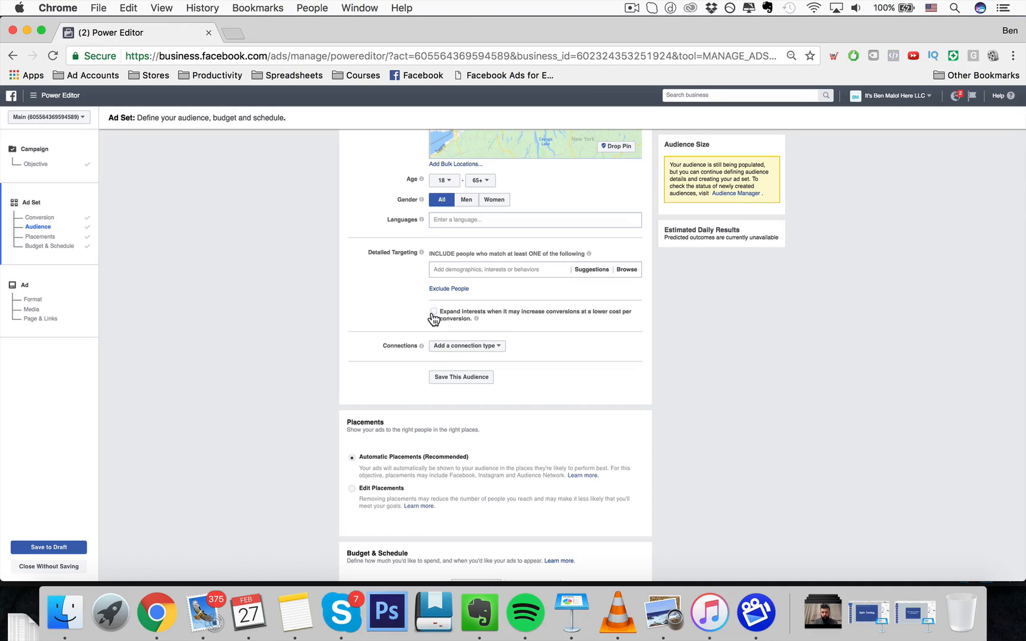
pyautogui.click(433, 312)
# - Switch to edited placements and keep only Facebook Feeds, deselecting Audience Network, Instagram, Right Column and Instant Articles
pyautogui.scroll(-1, 451, 319)
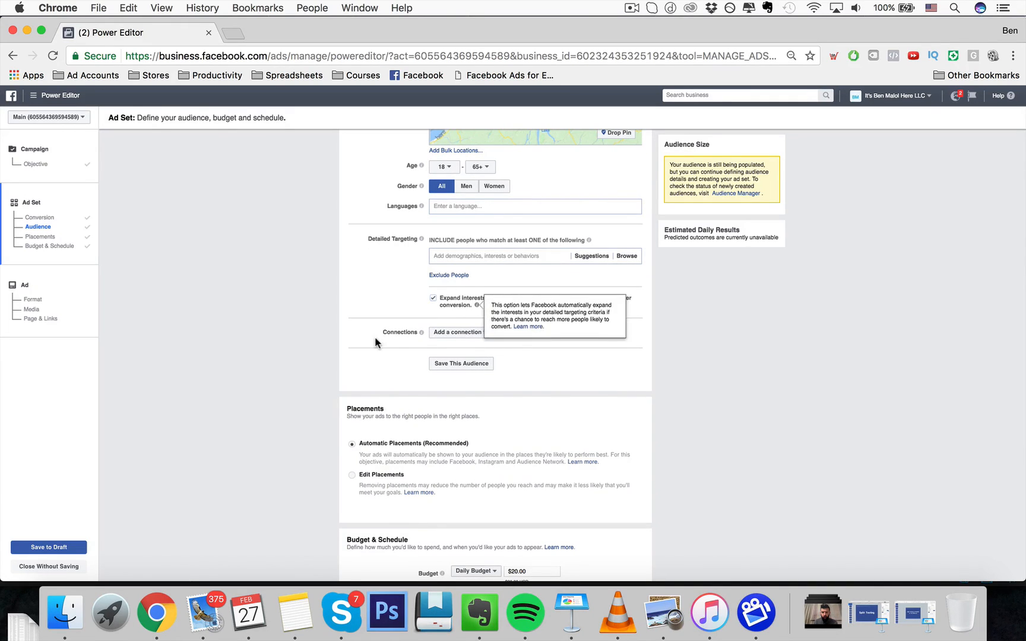
pyautogui.scroll(-2, 376, 336)
pyautogui.scroll(-5, 428, 261)
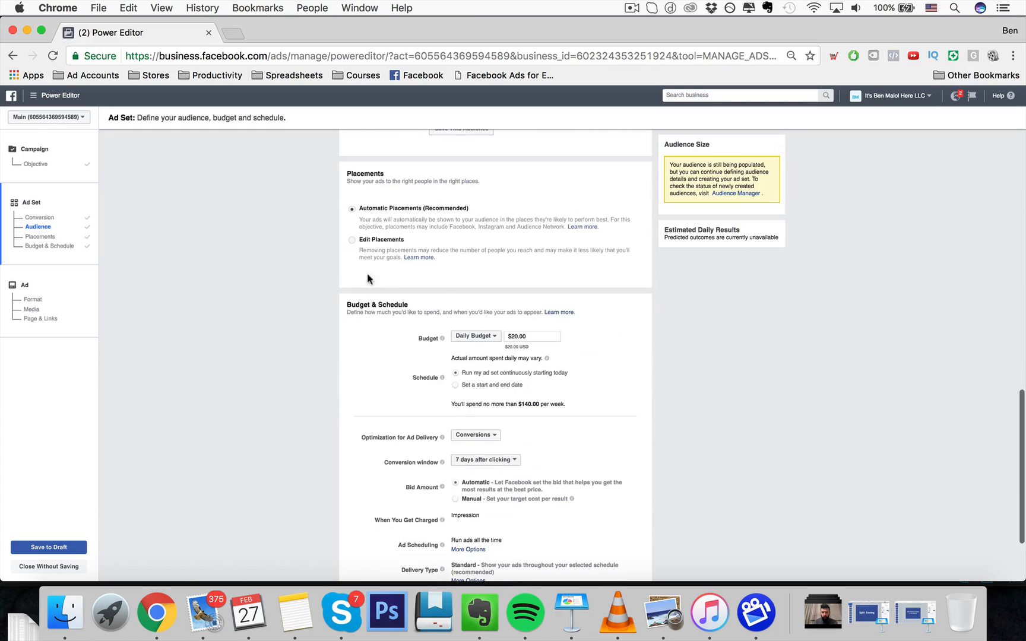
pyautogui.click(379, 240)
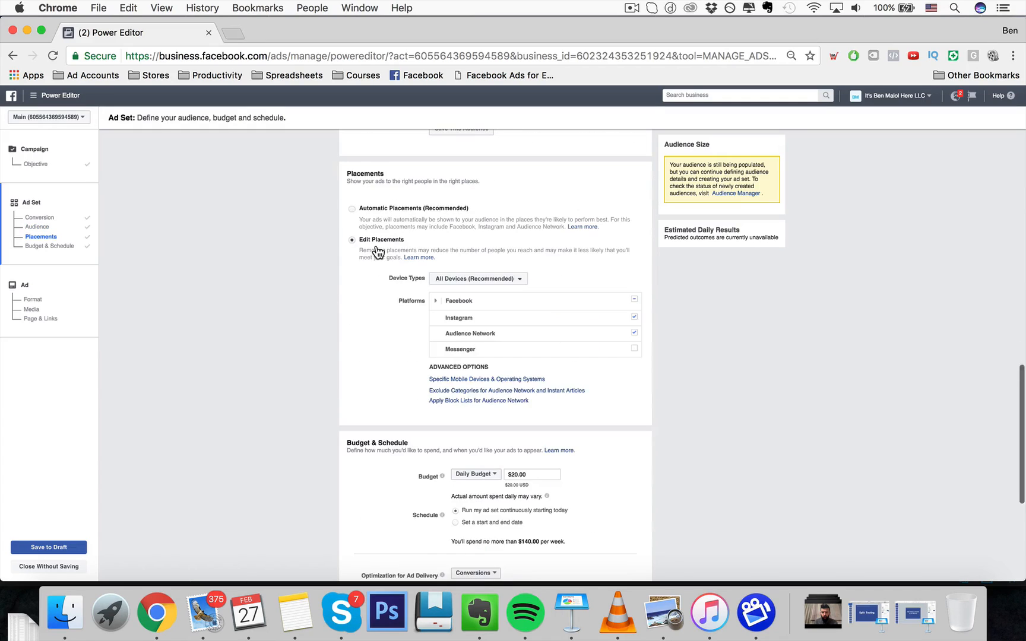
pyautogui.click(631, 332)
pyautogui.click(435, 300)
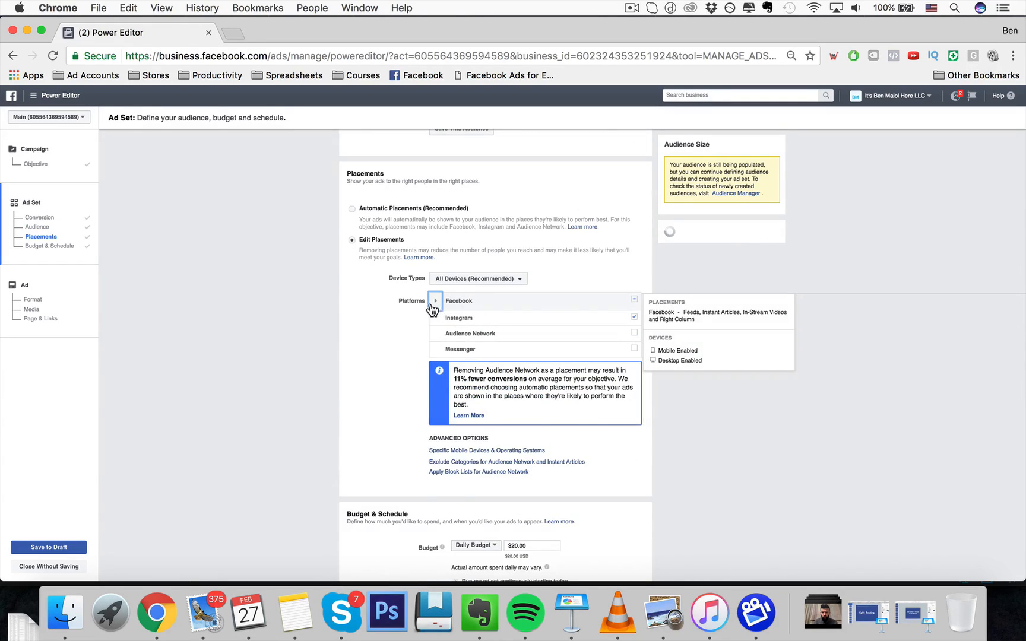
pyautogui.click(634, 379)
pyautogui.click(633, 364)
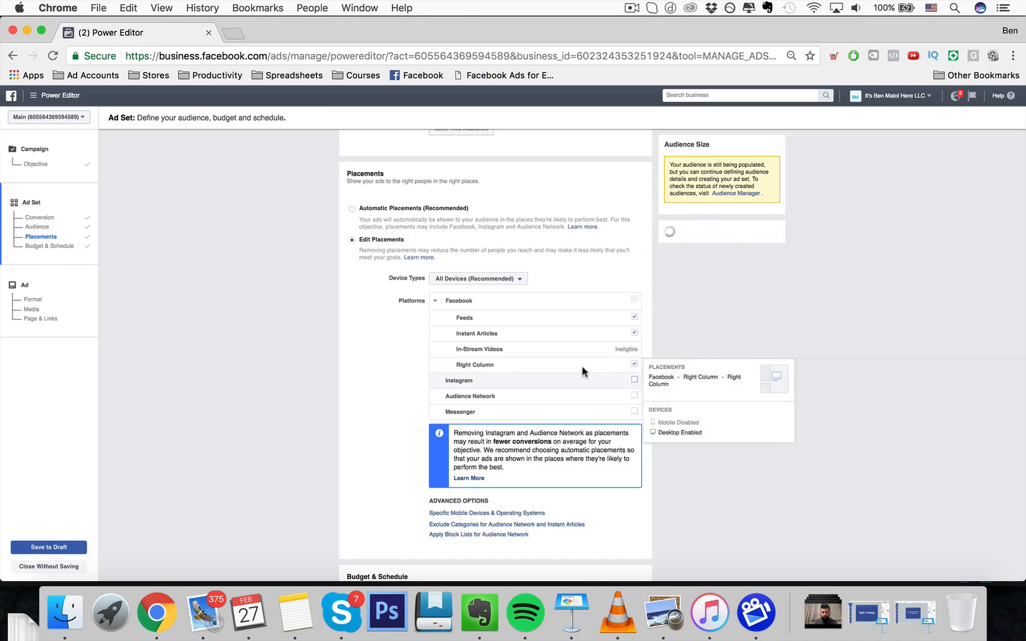
pyautogui.click(633, 333)
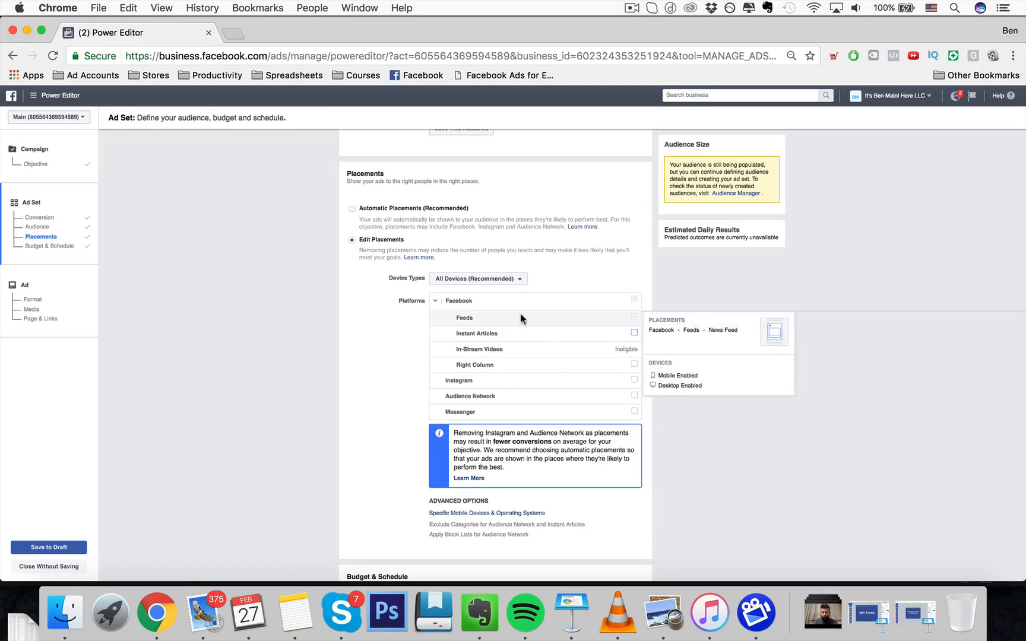
# - Examine the device type choices and the daily versus lifetime budget options without changing them
pyautogui.click(497, 279)
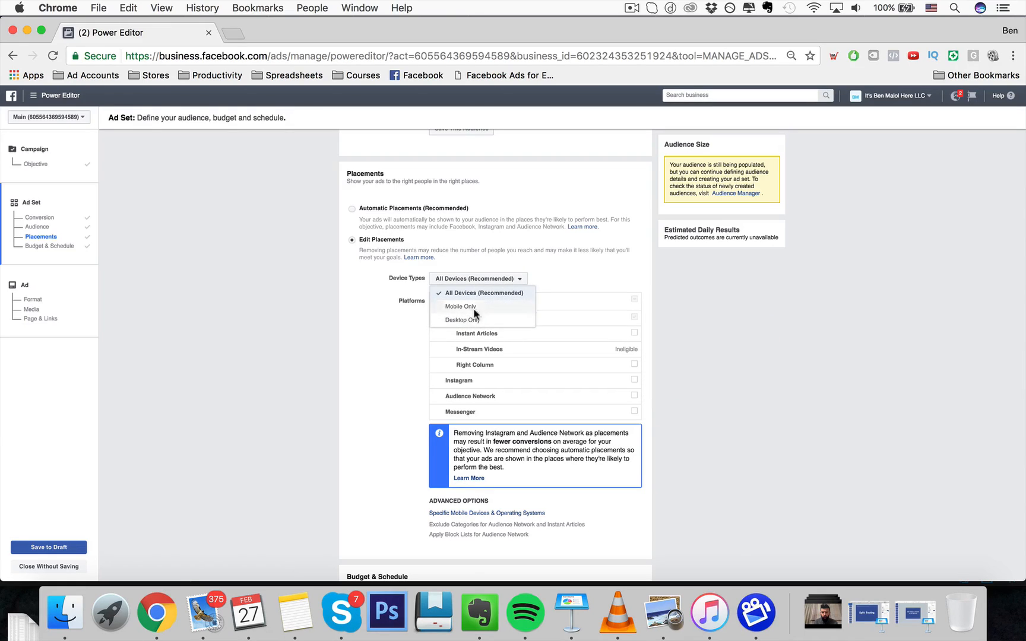
pyautogui.click(425, 358)
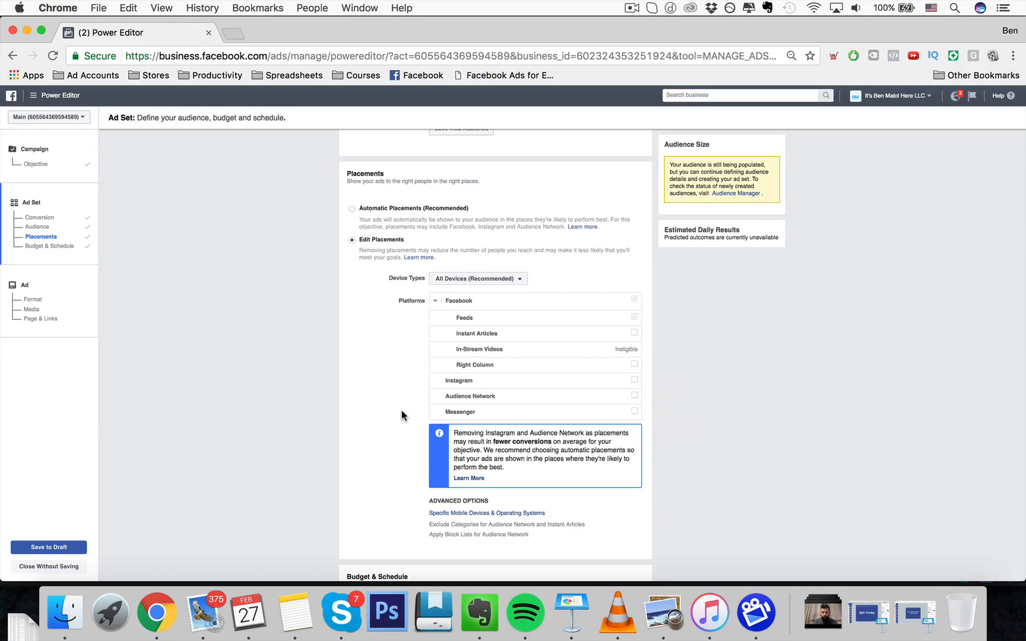
pyautogui.scroll(-5, 401, 410)
pyautogui.click(475, 354)
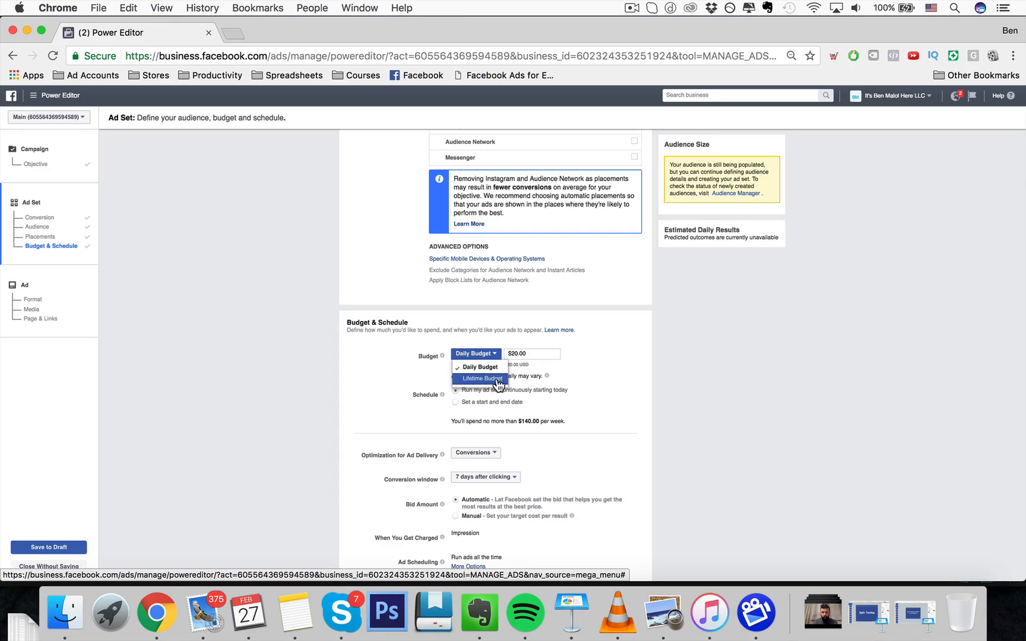
pyautogui.click(387, 394)
pyautogui.click(518, 356)
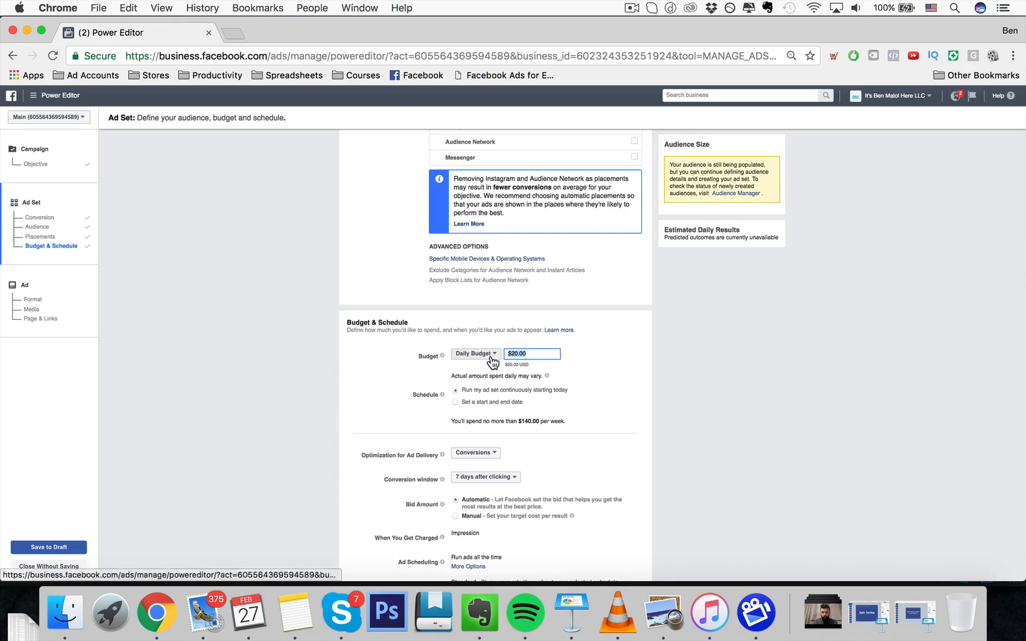
# - Examine the optimization for ad delivery choices, leaving Conversions selected
pyautogui.scroll(-3, 469, 406)
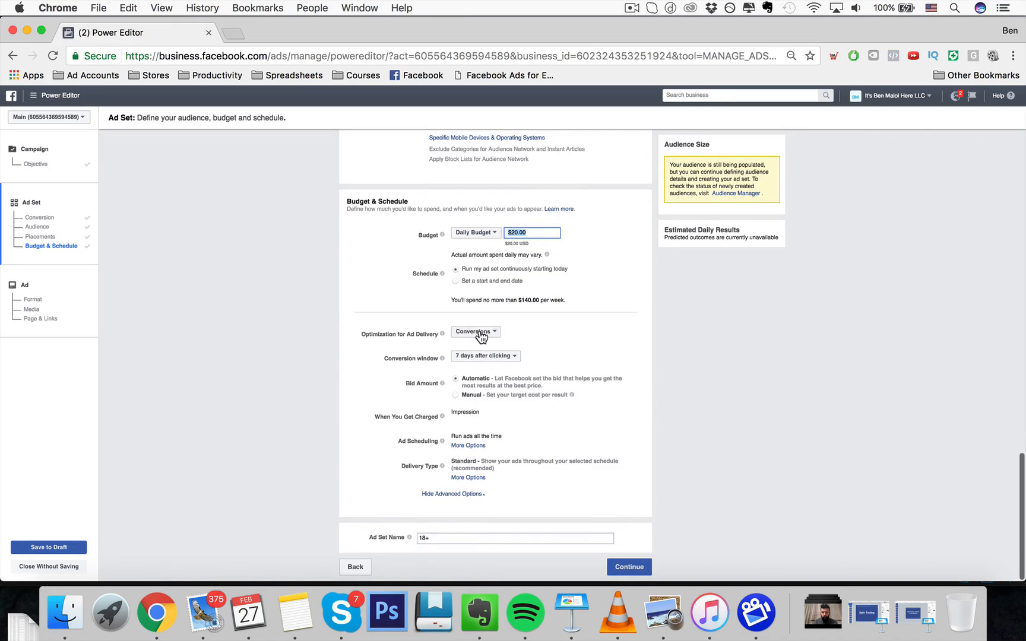
pyautogui.click(480, 337)
pyautogui.click(389, 282)
pyautogui.scroll(7, 388, 284)
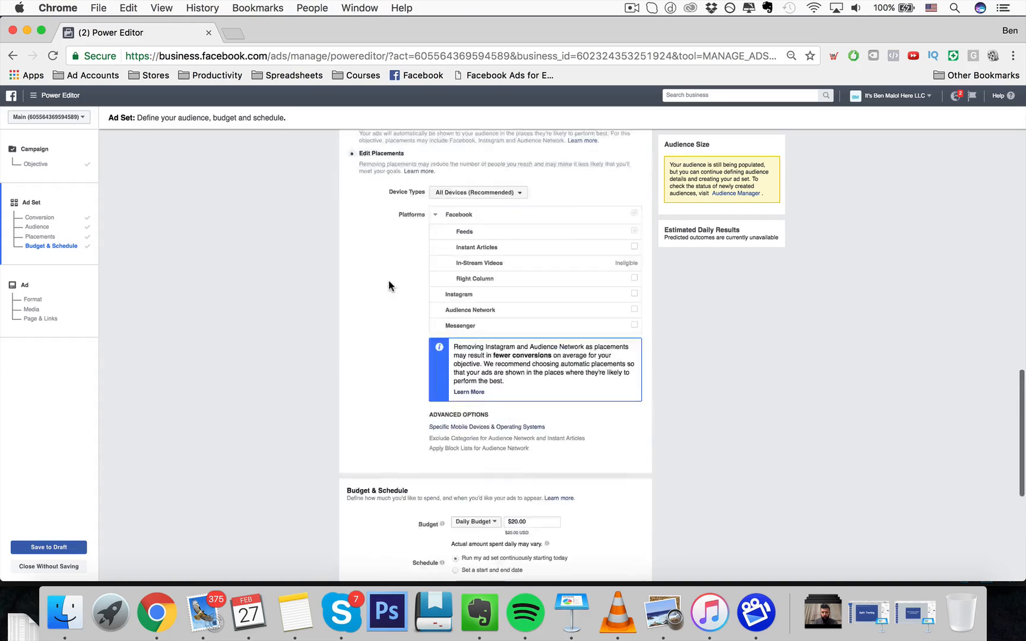
pyautogui.scroll(20, 388, 282)
pyautogui.scroll(-20, 453, 270)
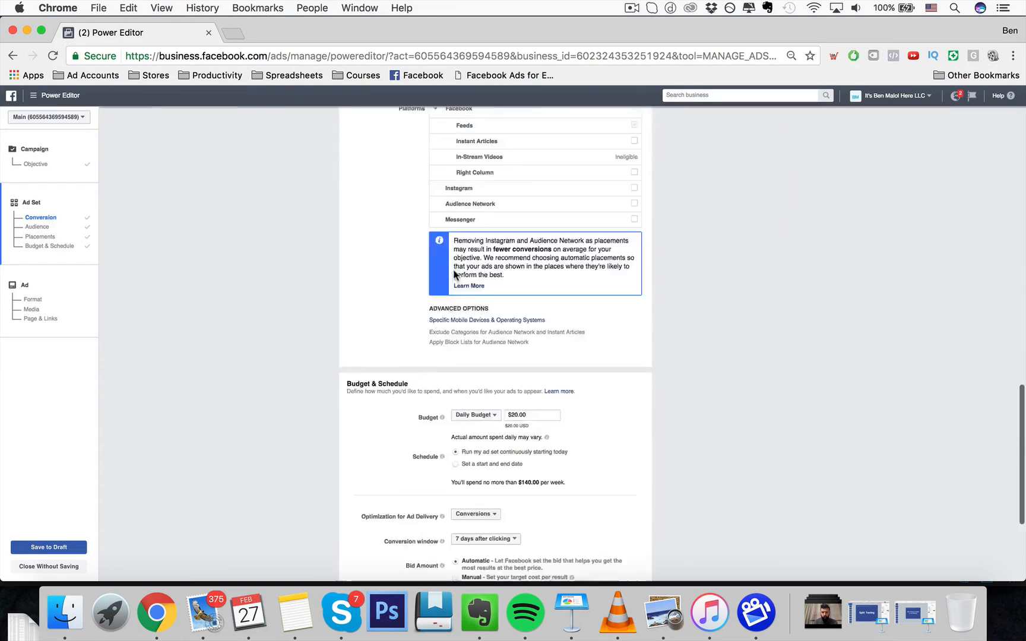
pyautogui.scroll(-5, 453, 270)
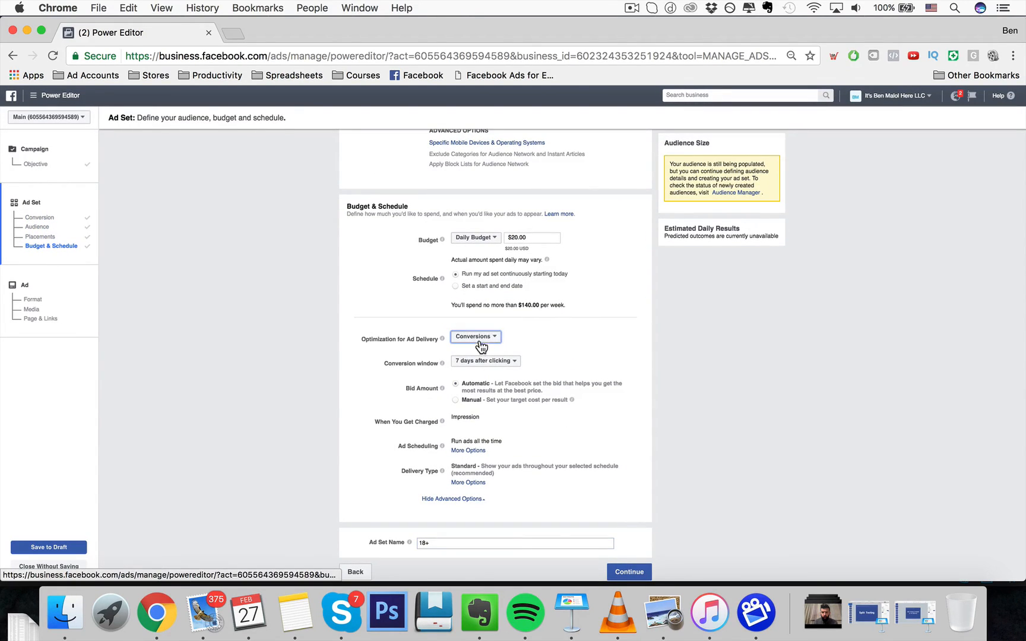
pyautogui.click(479, 339)
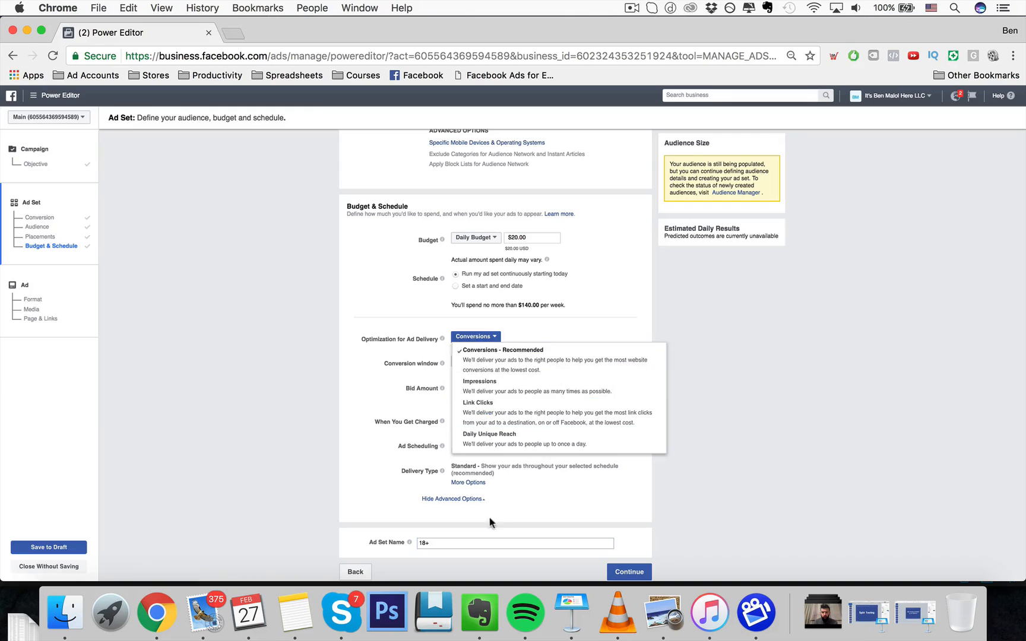
pyautogui.scroll(-1, 519, 404)
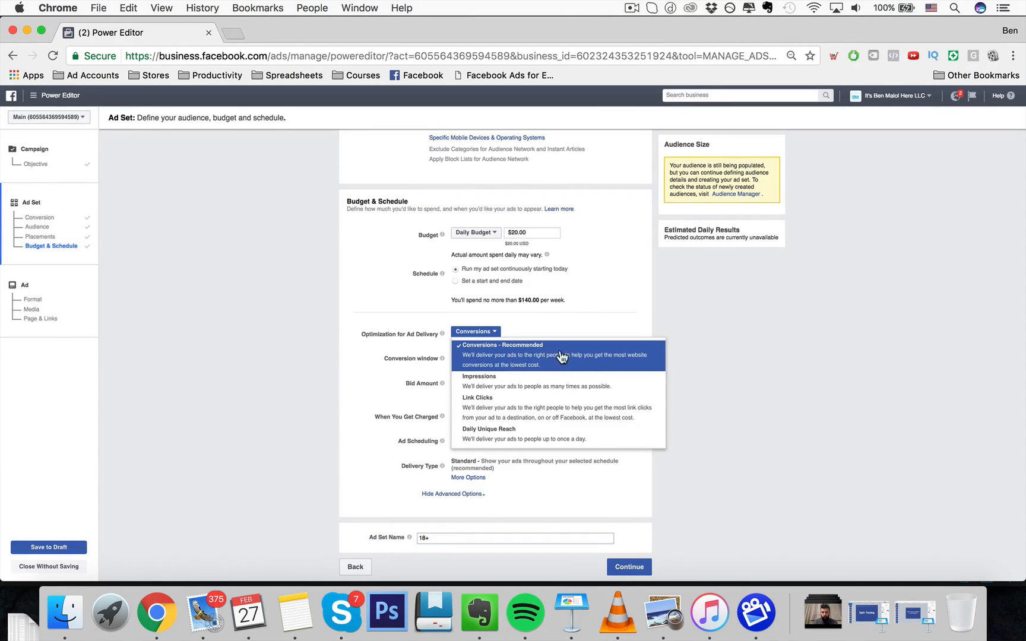
pyautogui.click(532, 333)
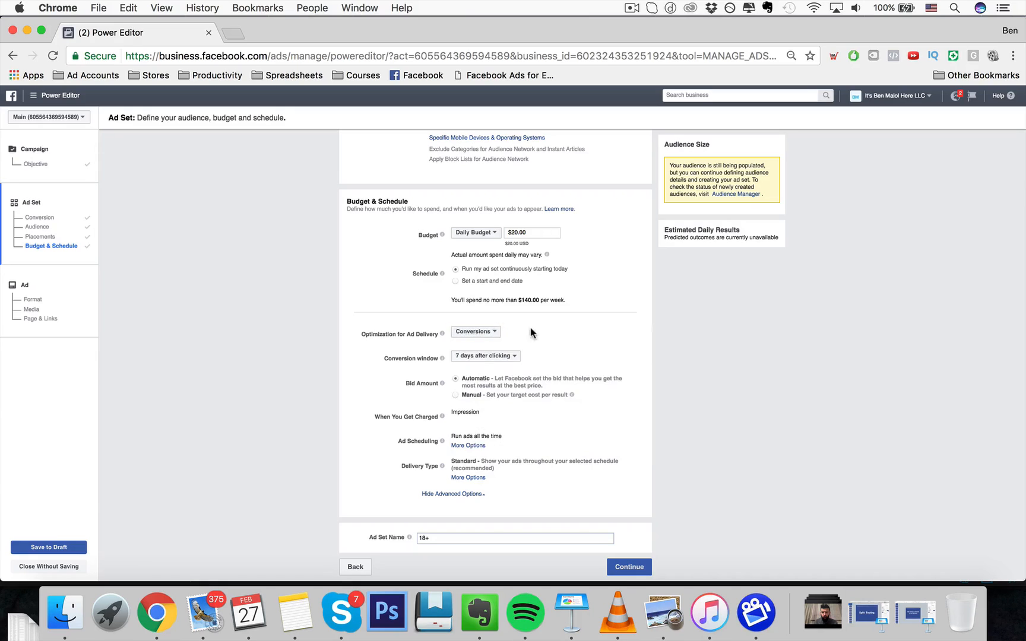
pyautogui.click(487, 331)
pyautogui.click(534, 334)
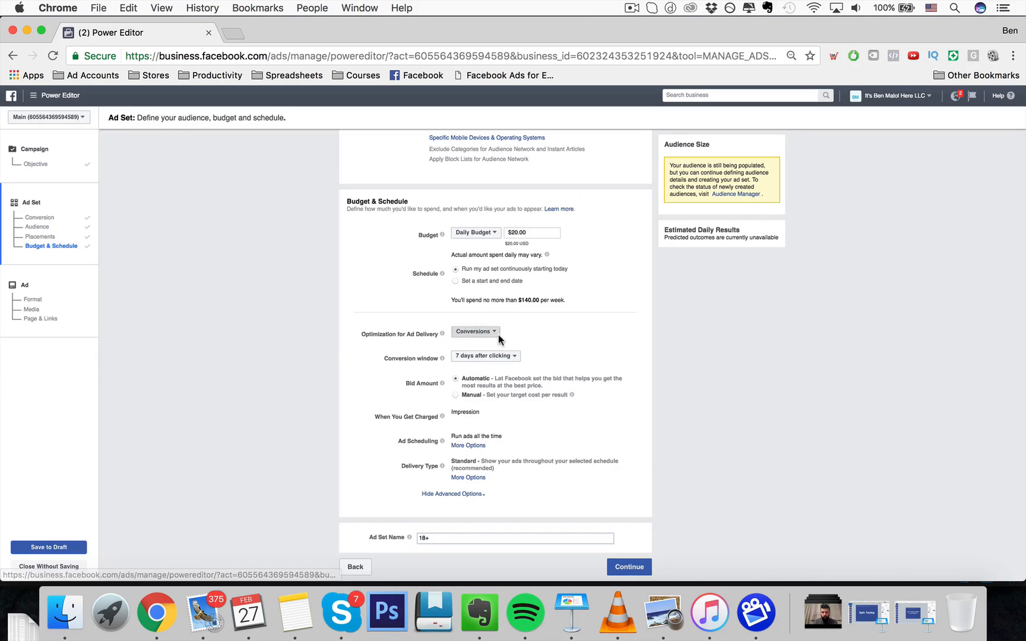
pyautogui.click(497, 334)
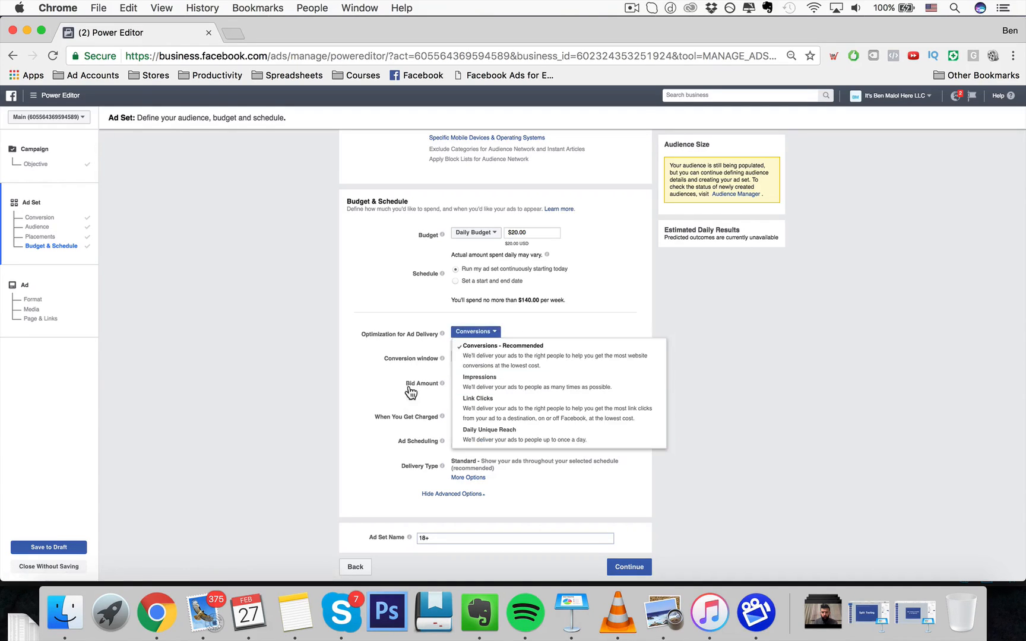
pyautogui.click(410, 391)
# - Examine the conversion window choices, leaving 7 days after clicking selected
pyautogui.click(497, 355)
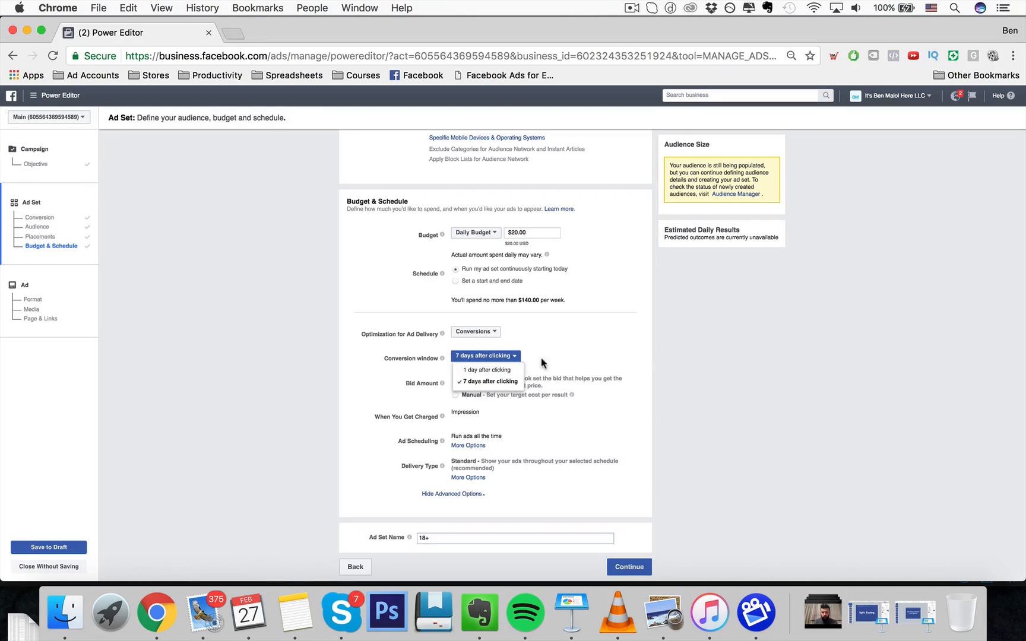
pyautogui.click(553, 356)
pyautogui.click(501, 356)
pyautogui.click(561, 335)
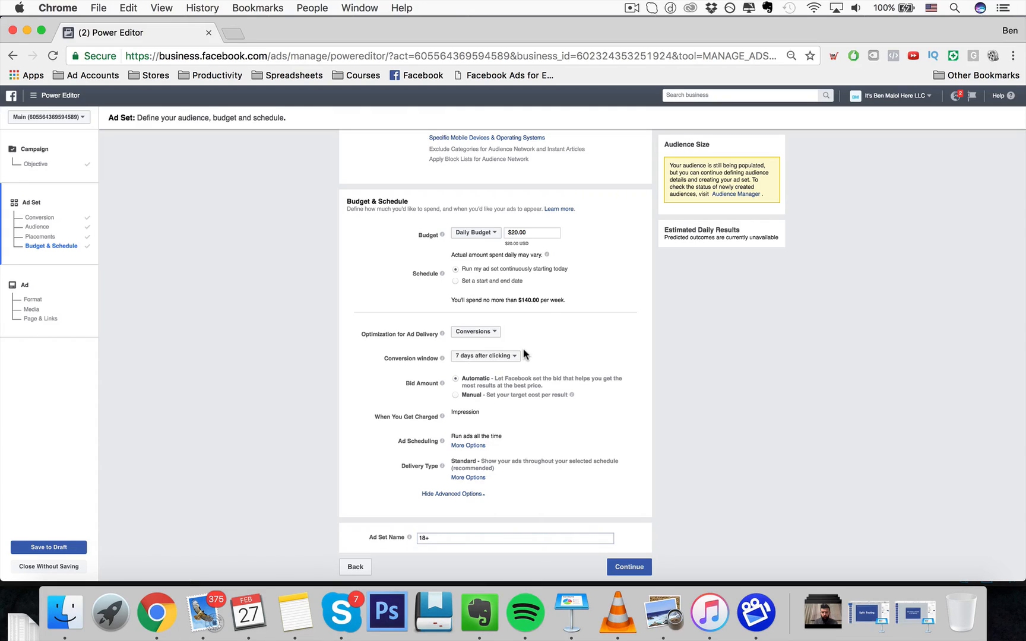
pyautogui.click(508, 355)
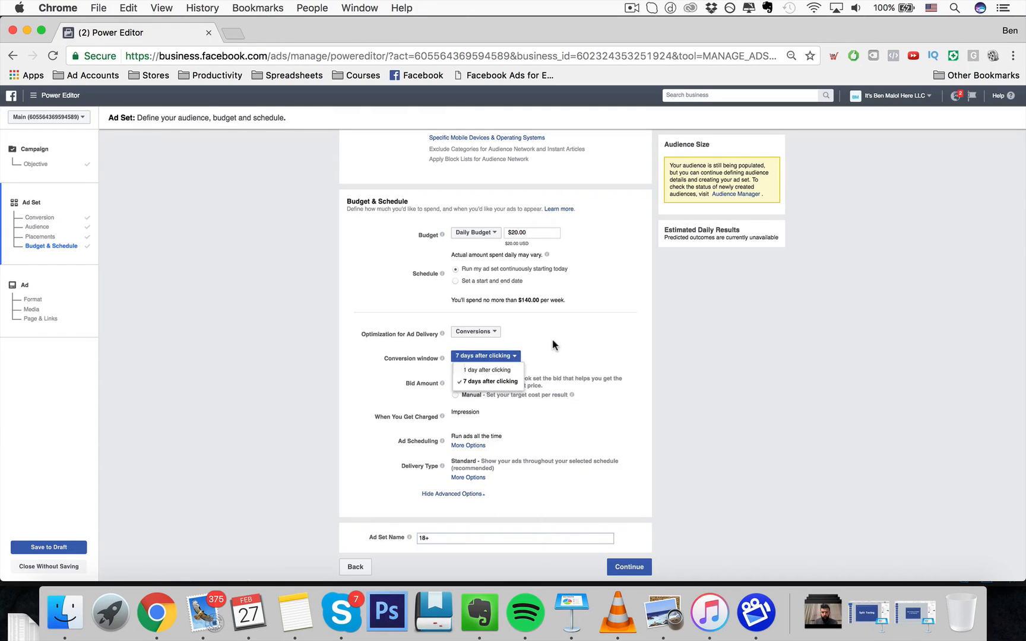
pyautogui.click(552, 344)
pyautogui.click(506, 355)
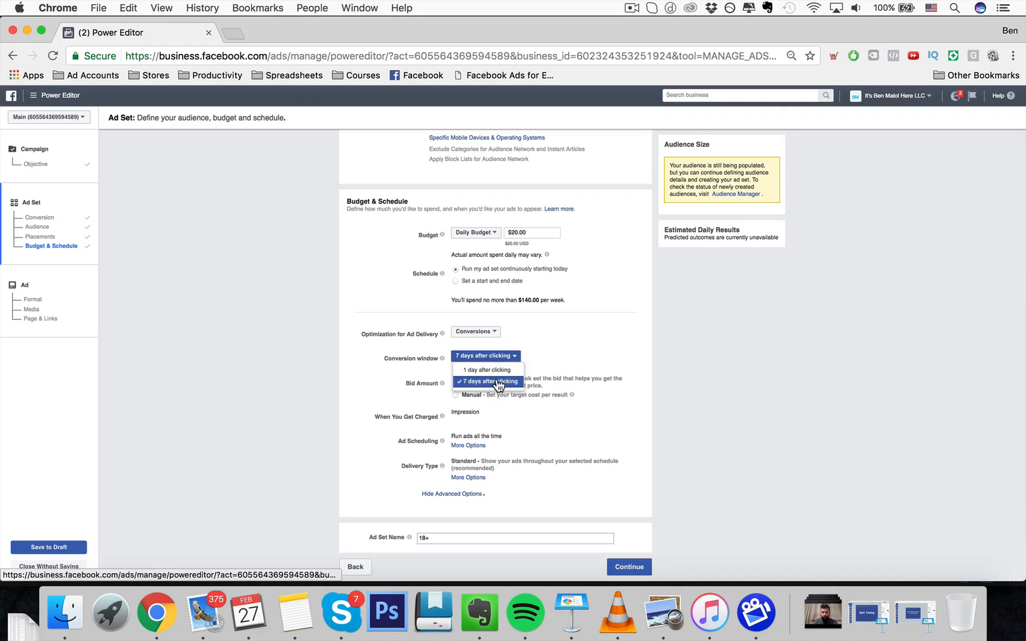
pyautogui.click(530, 338)
pyautogui.click(511, 356)
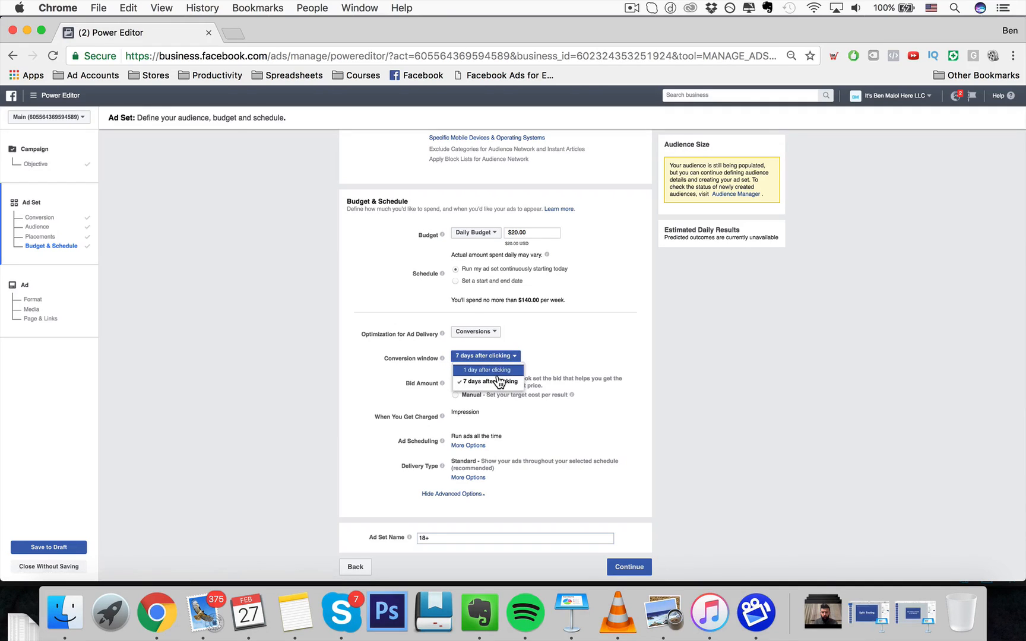
pyautogui.click(530, 344)
pyautogui.click(505, 357)
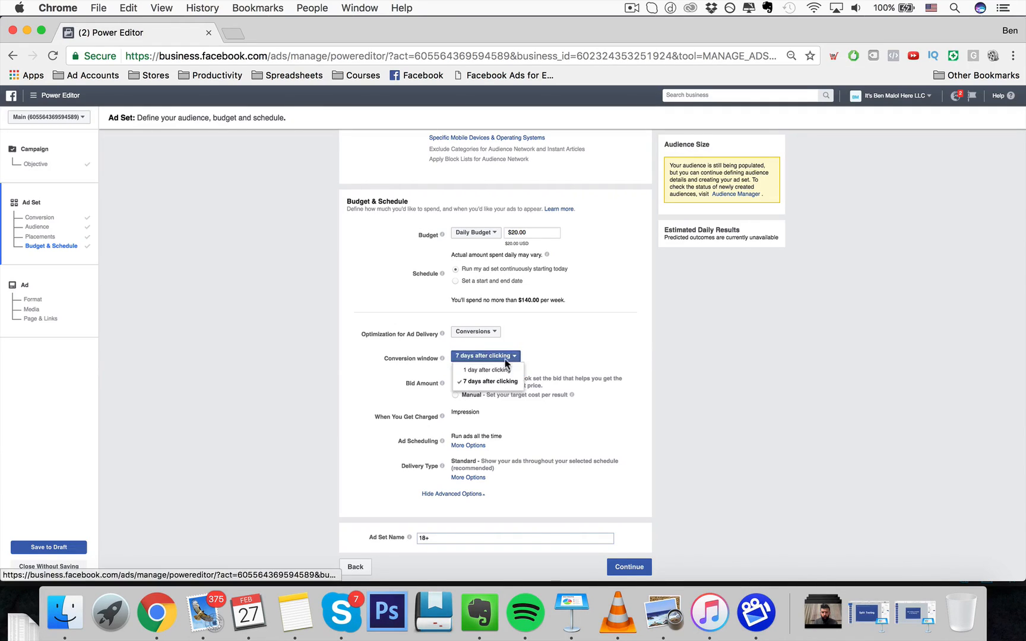
pyautogui.click(359, 419)
# - Switch the bid amount to Manual and back to Automatic
pyautogui.scroll(-1, 456, 397)
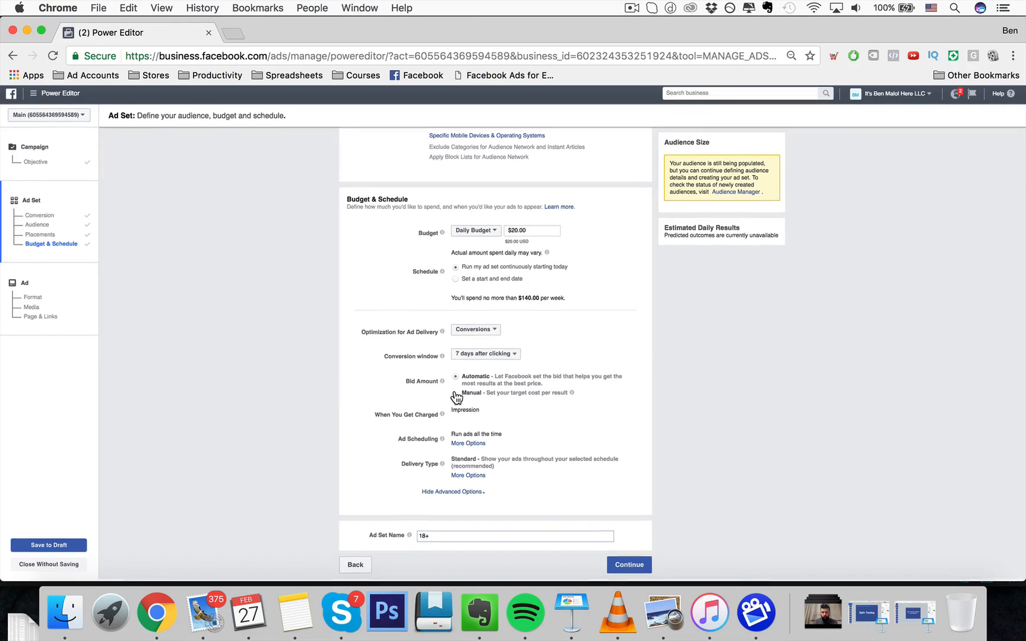
pyautogui.click(456, 396)
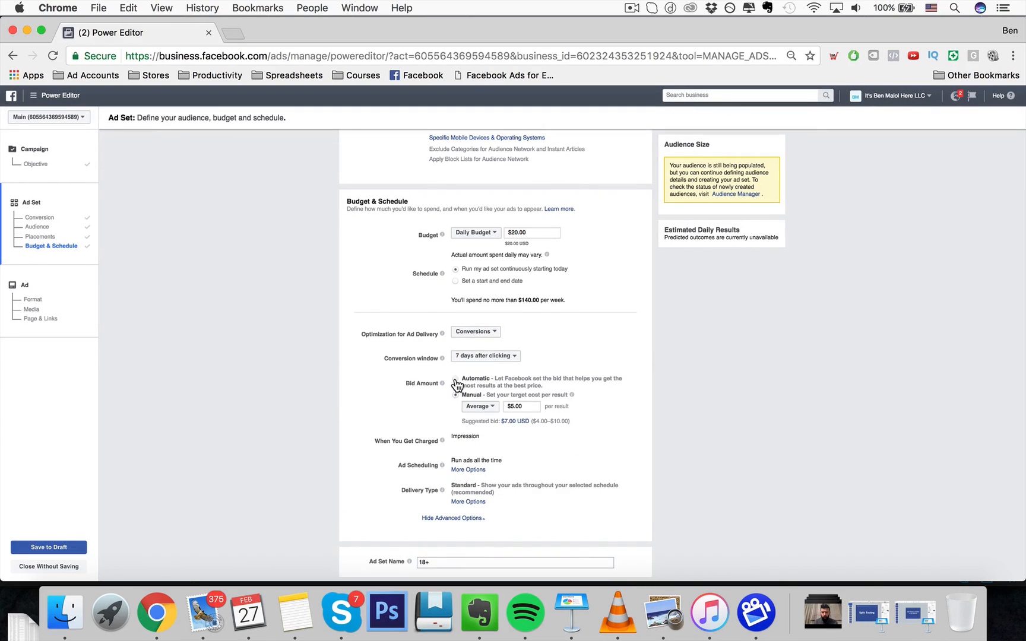
pyautogui.click(454, 378)
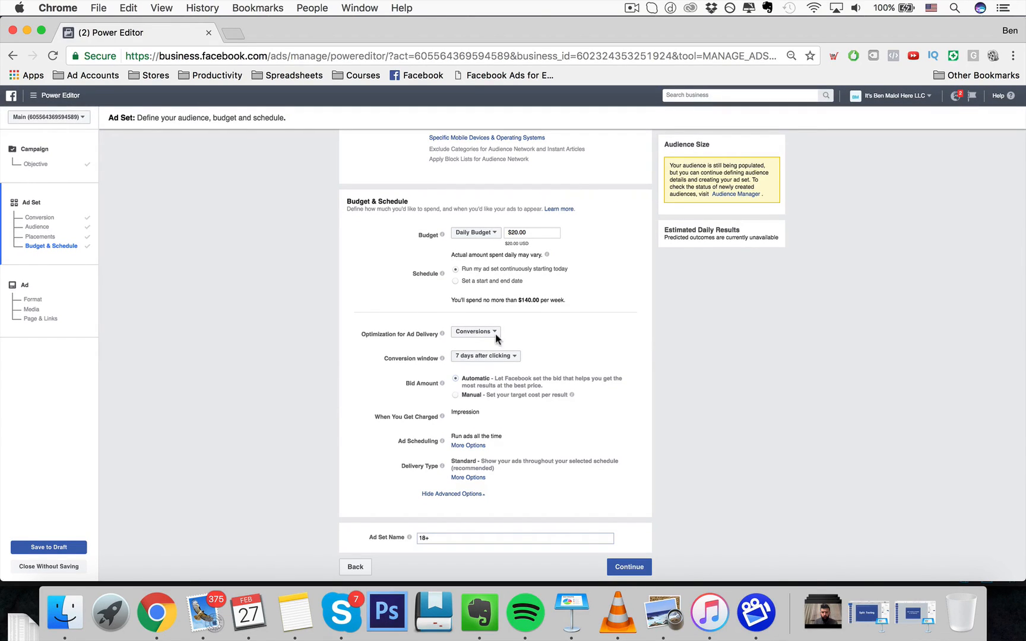
# - Examine the ad scheduling options and the ad set name field
pyautogui.click(473, 447)
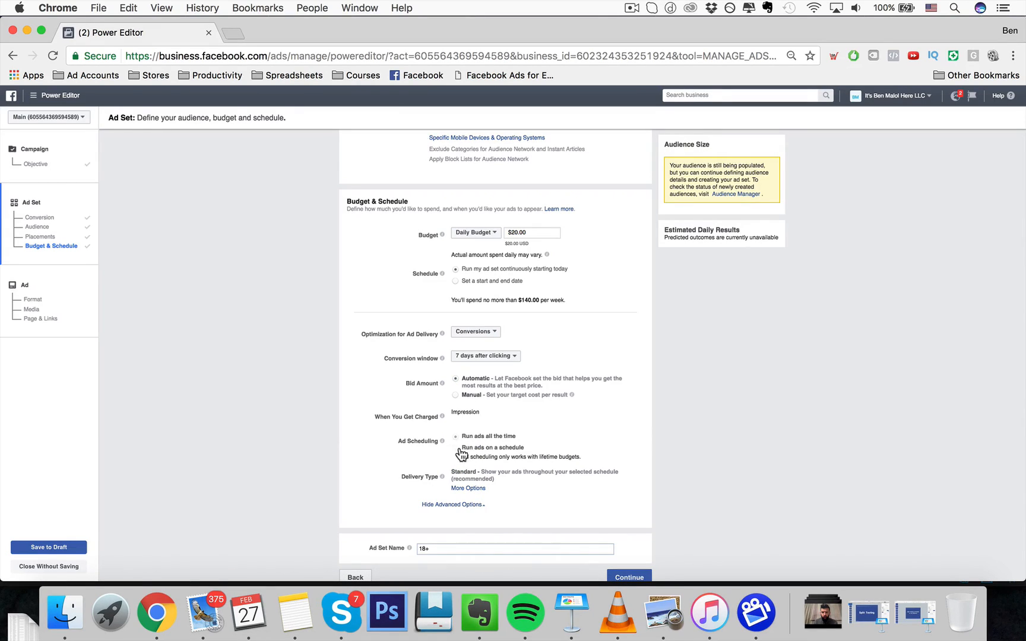
pyautogui.moveTo(443, 477)
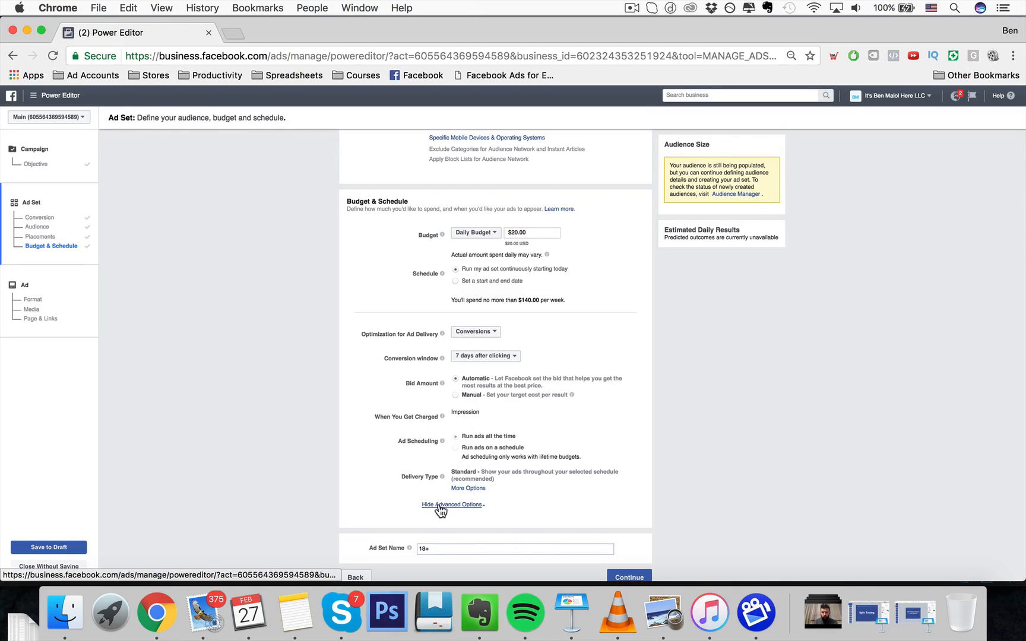
pyautogui.scroll(-1, 451, 505)
pyautogui.click(451, 538)
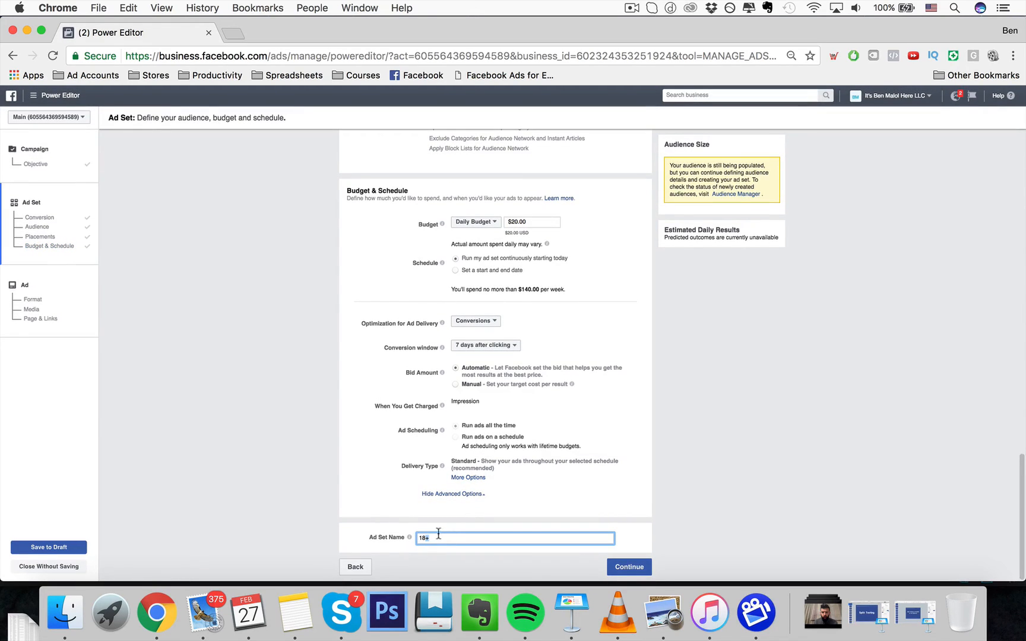
pyautogui.press('super+a')
pyautogui.click(388, 443)
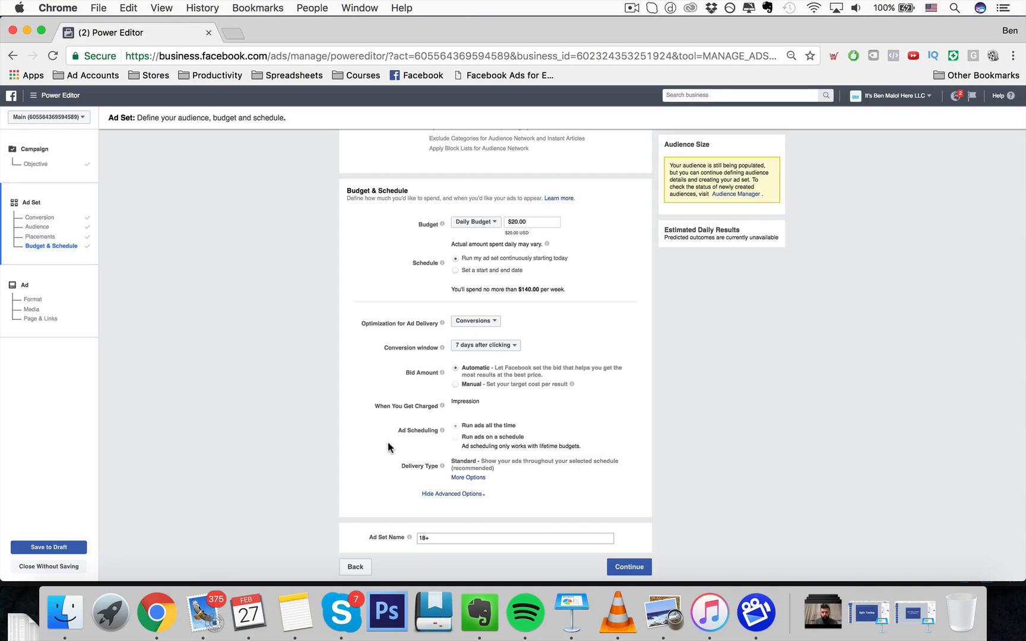
# - Rename the ad set to "SMMasterclass Webinar Invite WC || Agency Confirm, no Scale Confirm ||"
pyautogui.click(423, 537)
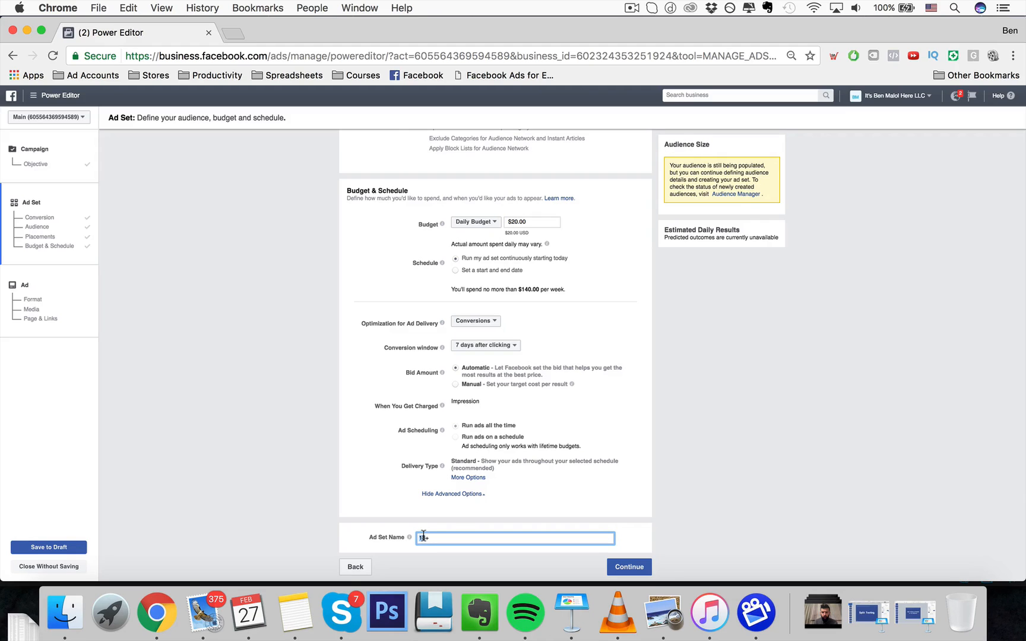
pyautogui.scroll(15, 380, 445)
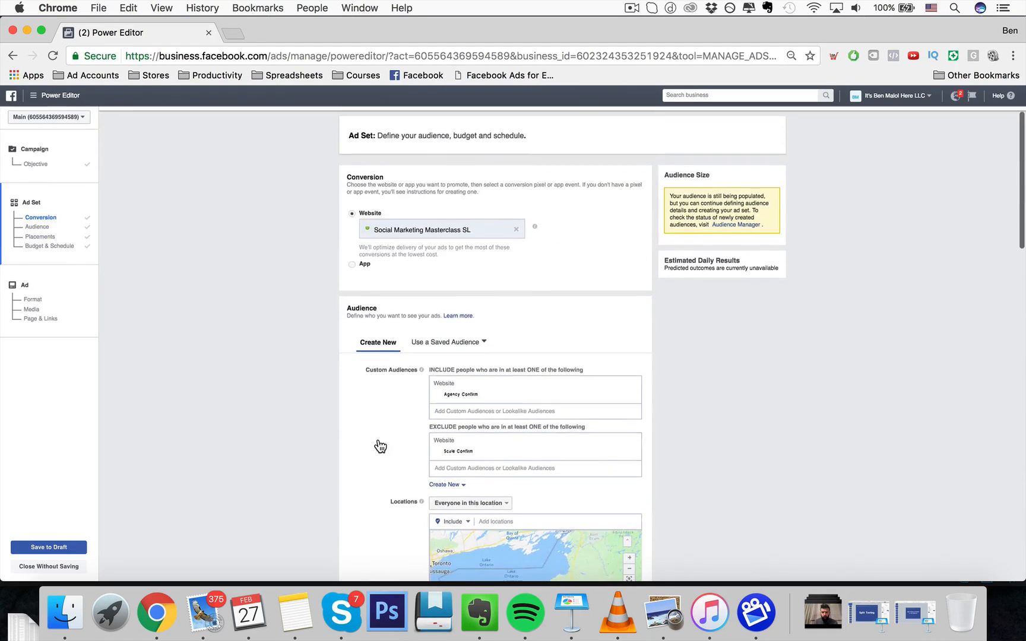
pyautogui.scroll(-15, 424, 342)
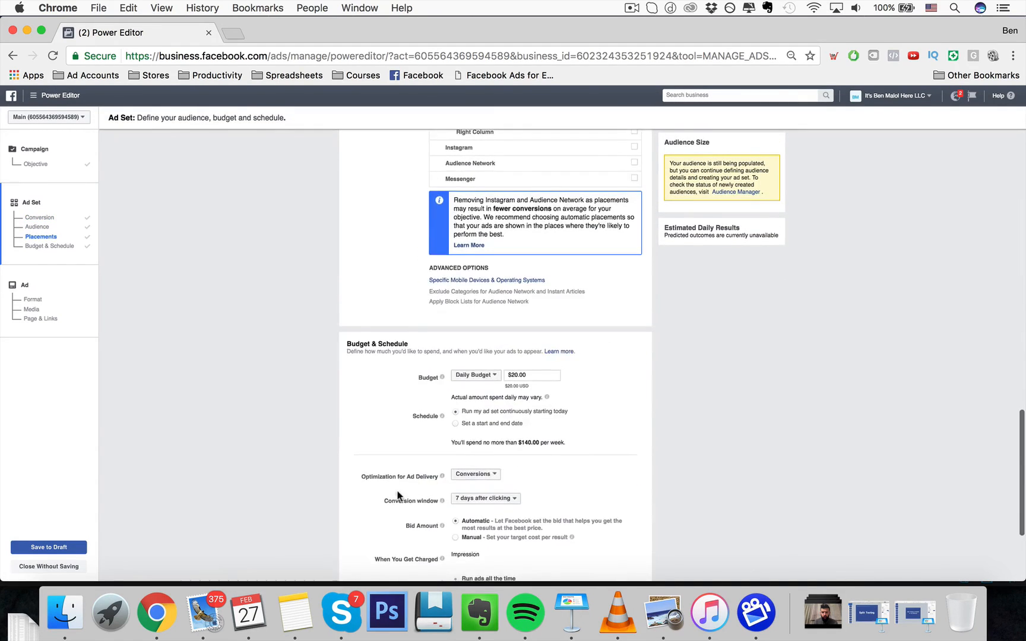
pyautogui.tripleClick(454, 537)
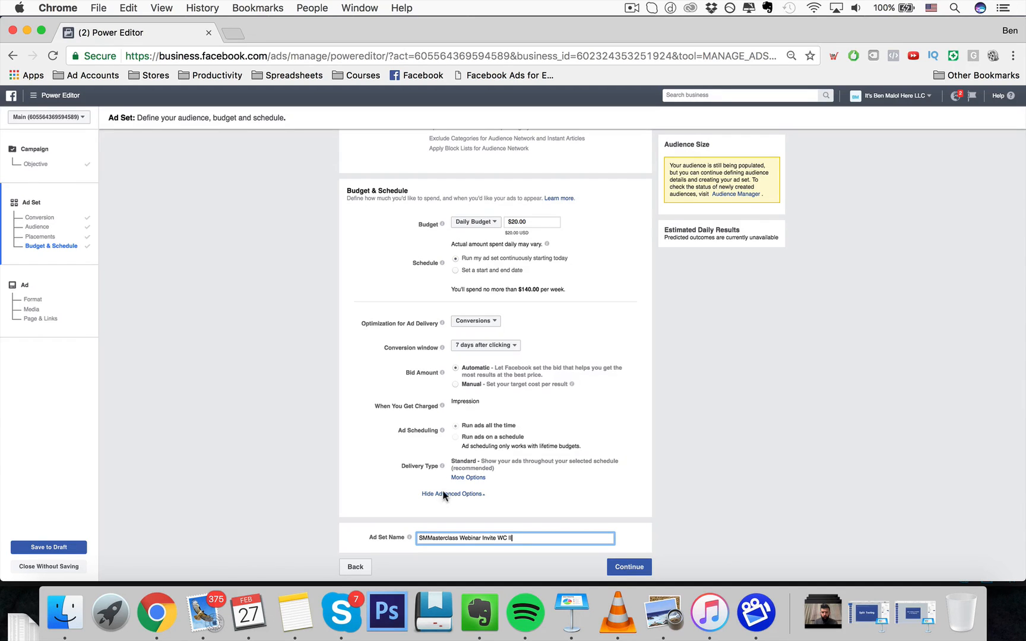
pyautogui.scroll(15, 437, 419)
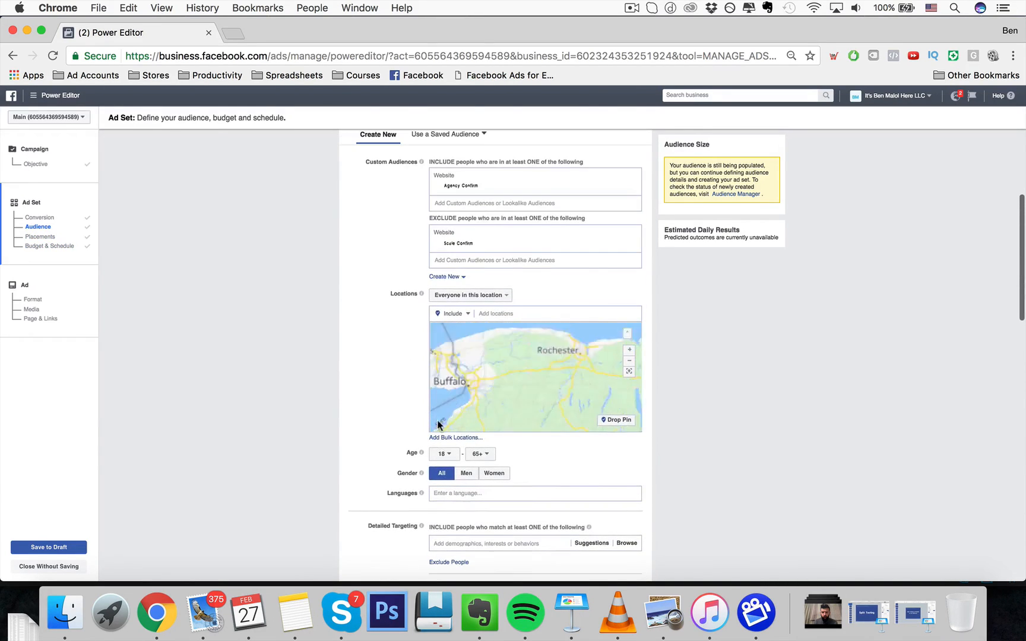
pyautogui.scroll(-15, 383, 305)
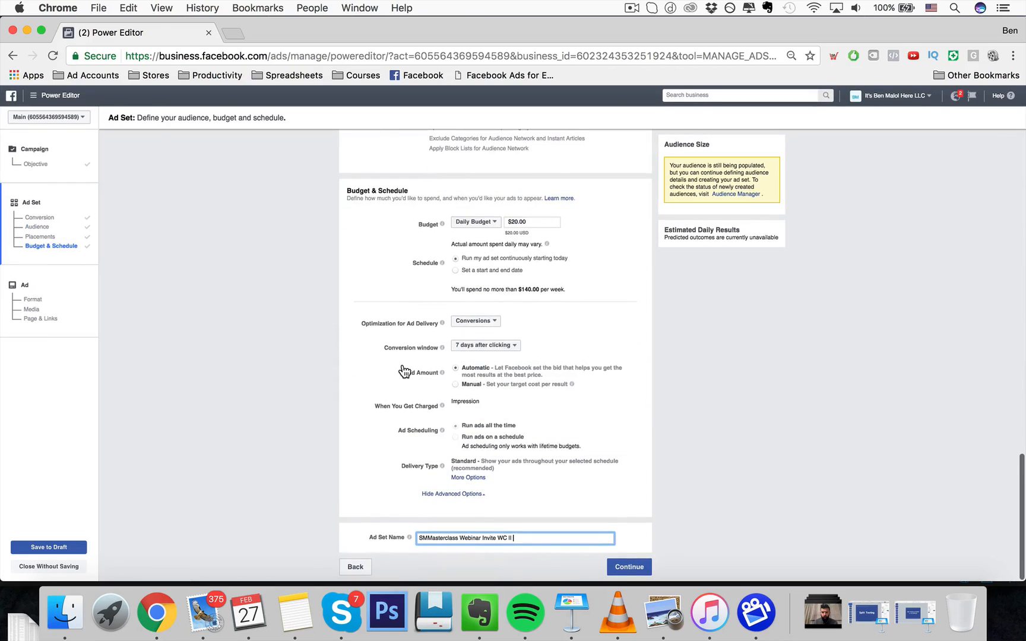
pyautogui.write('gen')
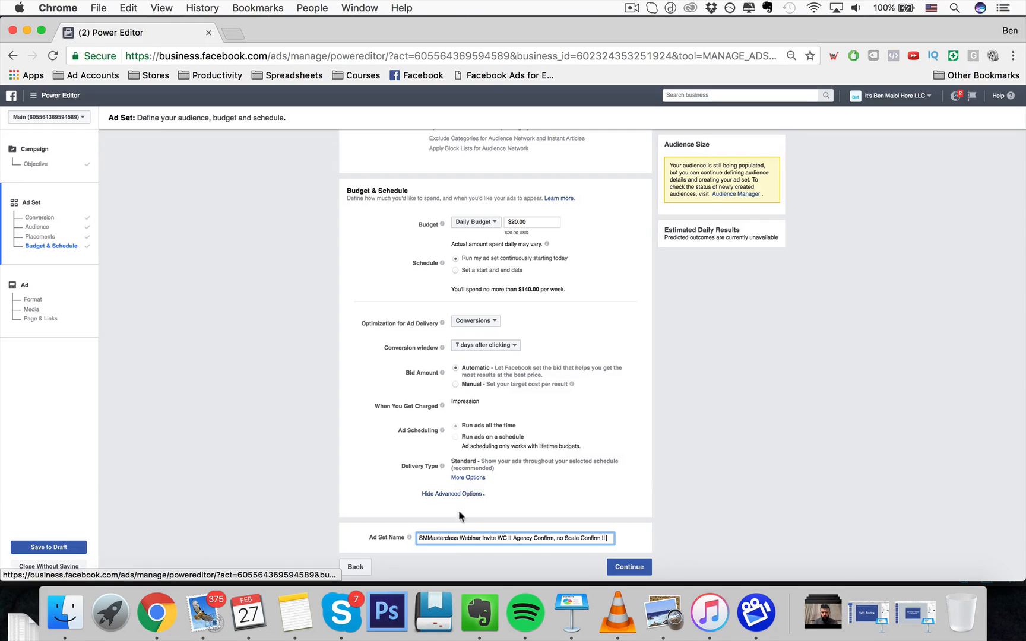
# - Add Canada as an included location in the ad set's audience
pyautogui.scroll(15, 443, 439)
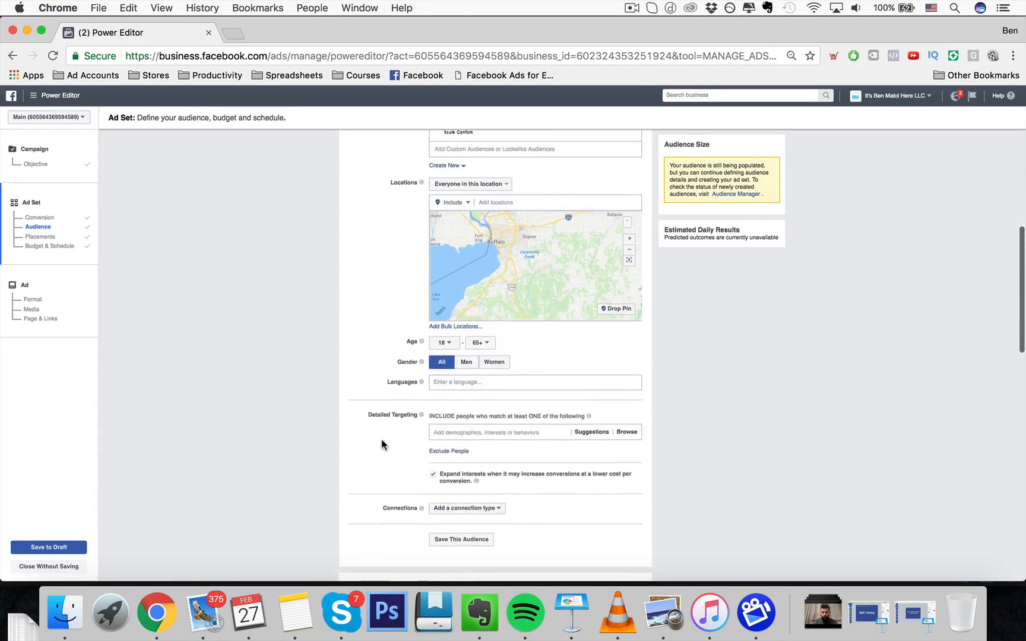
pyautogui.scroll(-5, 392, 392)
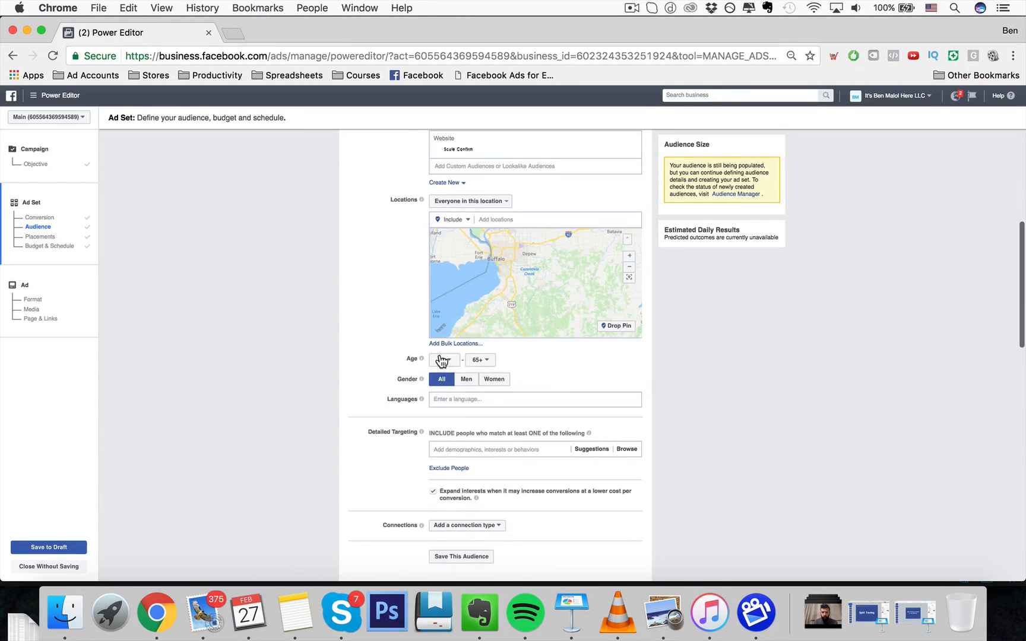
pyautogui.scroll(3, 379, 405)
pyautogui.scroll(1, 379, 403)
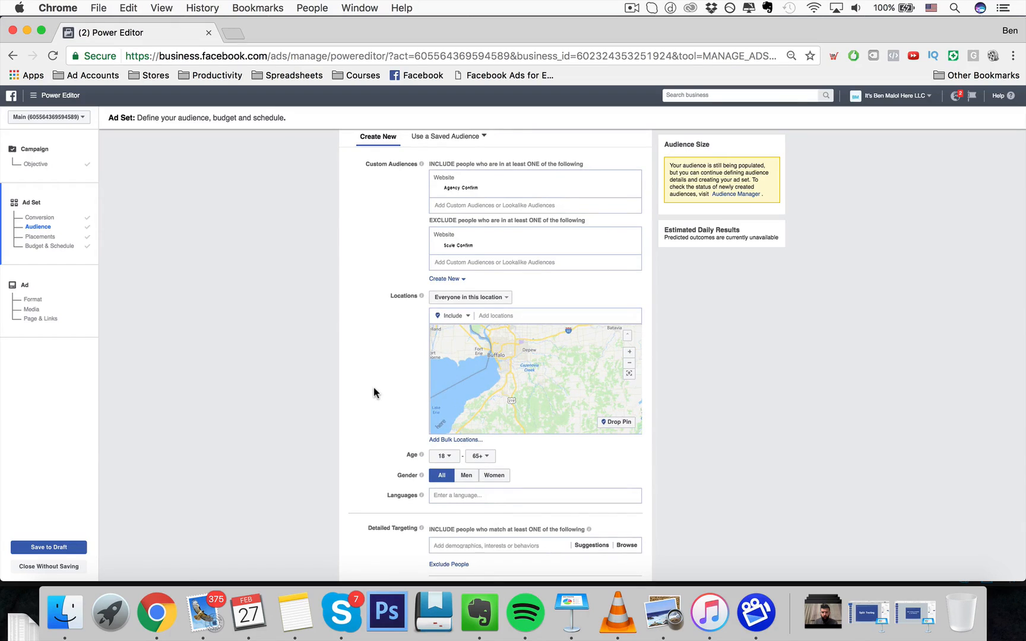
pyautogui.click(493, 315)
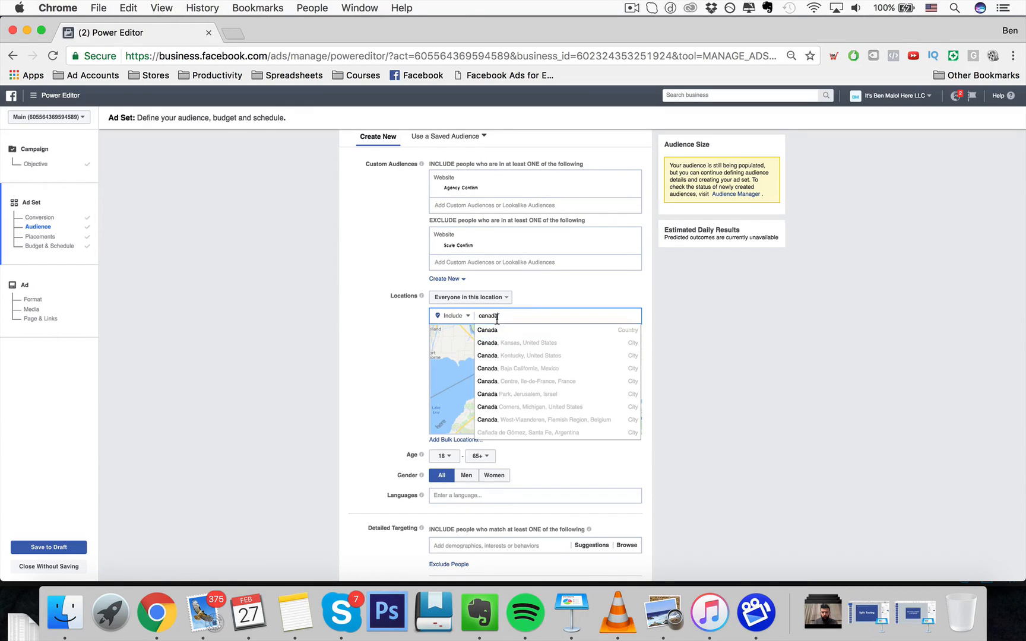
pyautogui.click(494, 333)
# - Append "CA || 18+ || M+D" to the end of the ad set name
pyautogui.scroll(-15, 407, 349)
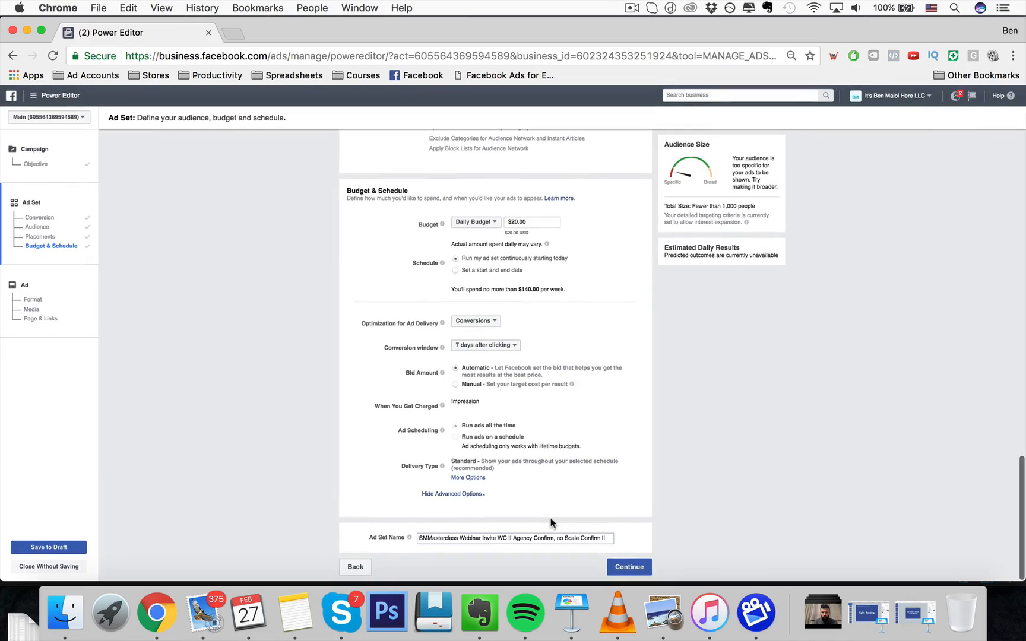
pyautogui.click(605, 538)
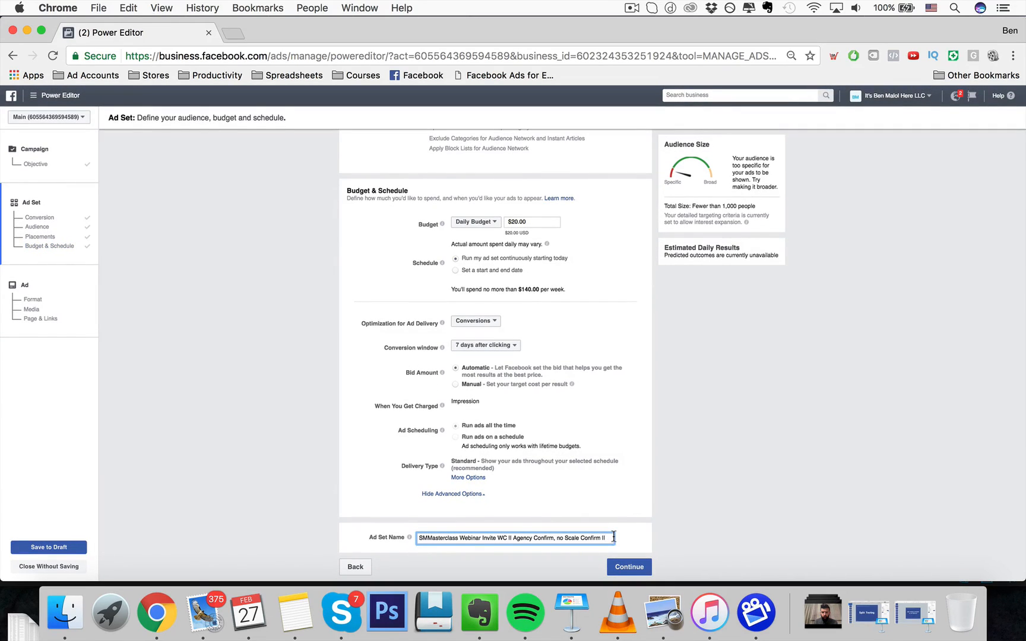
pyautogui.write('A ')
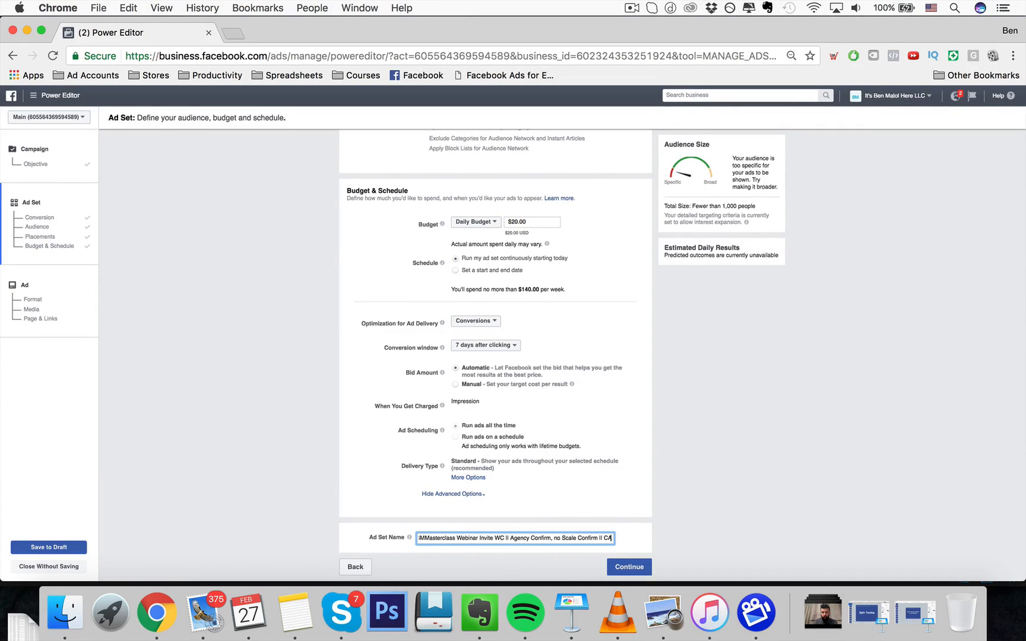
pyautogui.write('II 18')
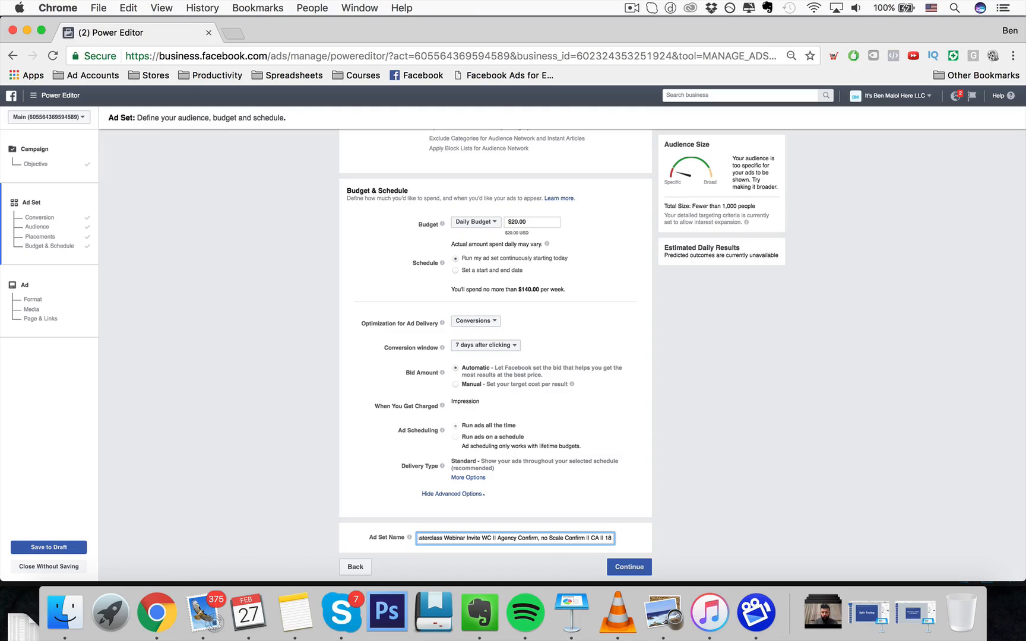
pyautogui.write('+ II')
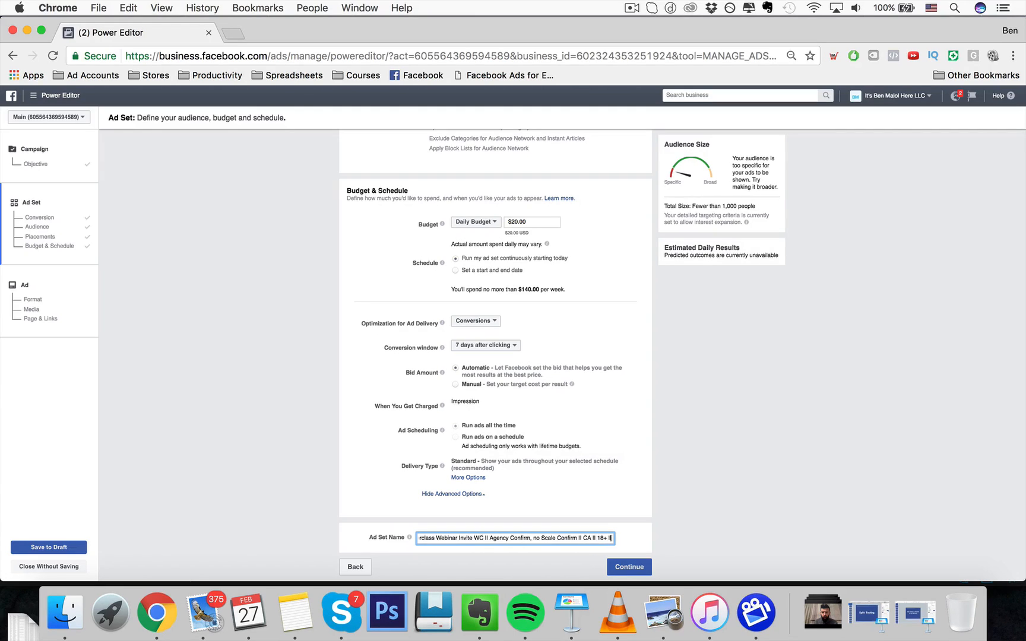
pyautogui.write('I')
pyautogui.write(' M+C')
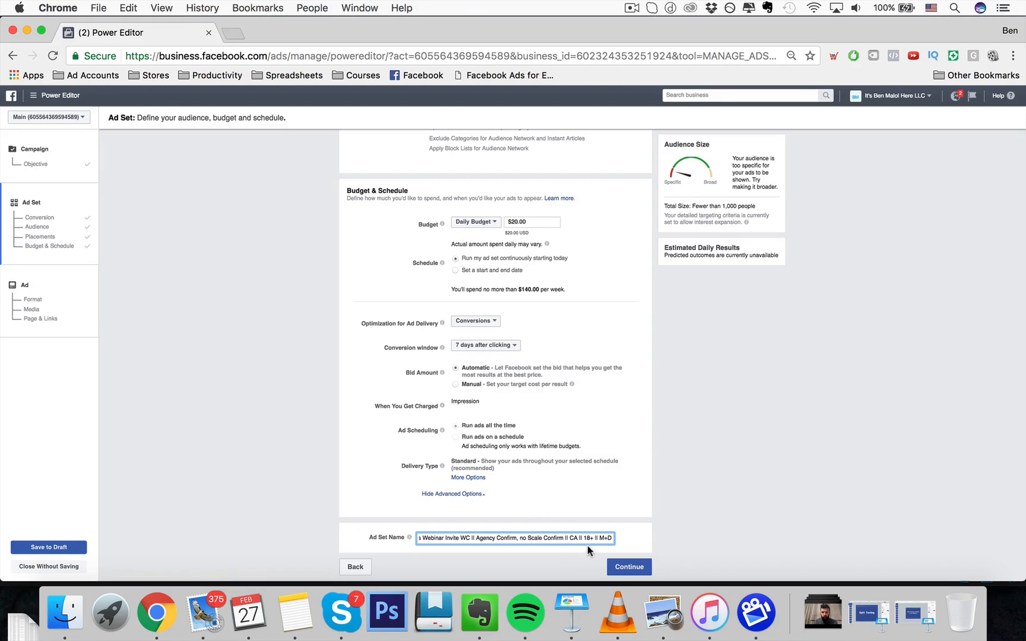
# - Review the full ad set name text and the audience settings above it
pyautogui.moveTo(588, 544); pyautogui.dragTo(431, 536)
pyautogui.click(443, 537)
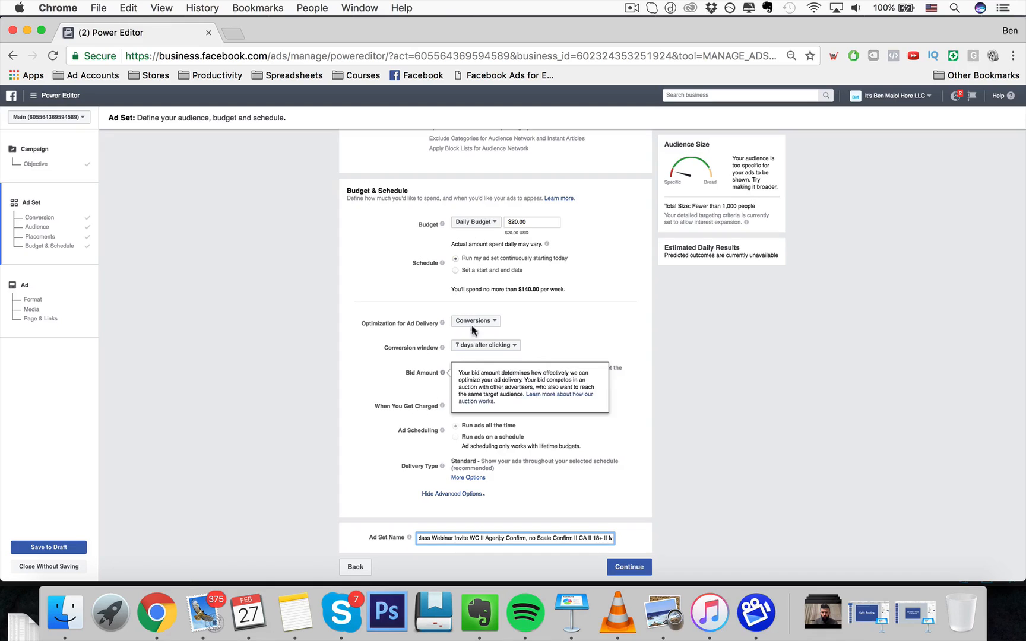
pyautogui.moveTo(553, 538); pyautogui.dragTo(623, 541)
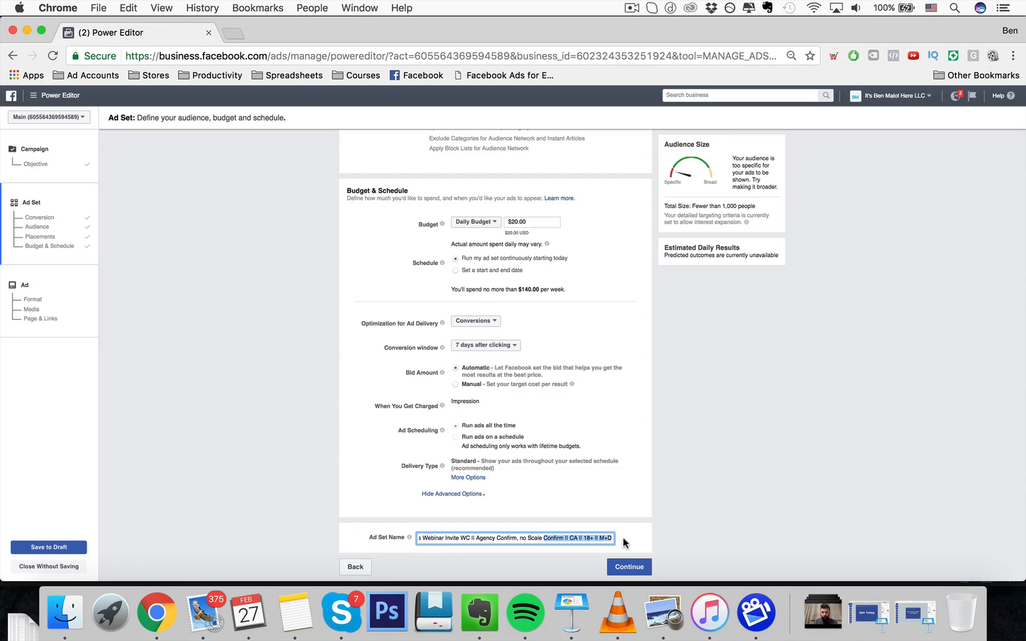
pyautogui.click(601, 537)
pyautogui.scroll(6, 581, 426)
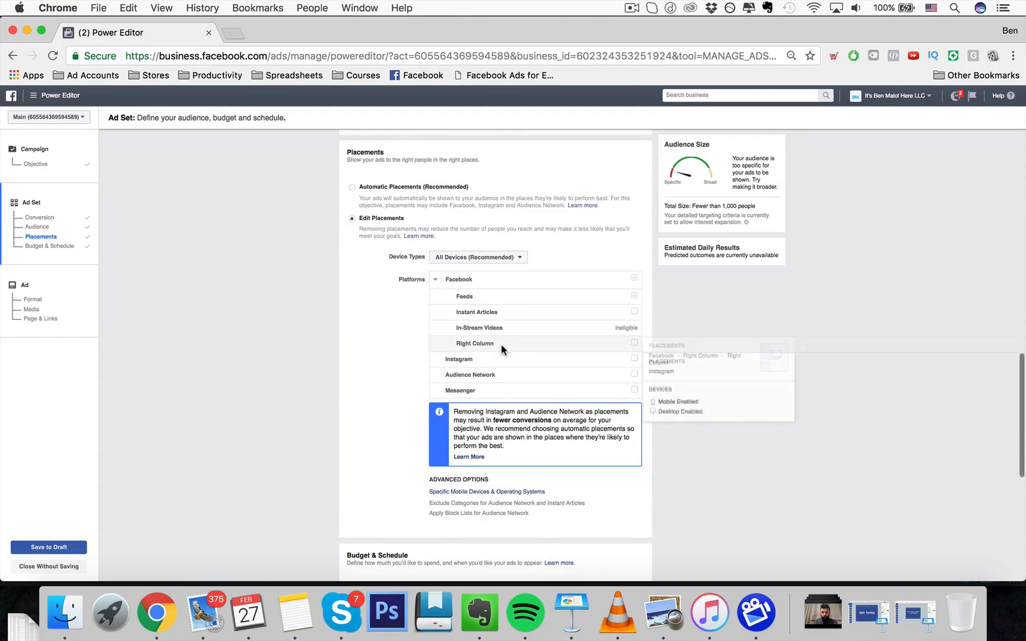
pyautogui.scroll(-6, 581, 533)
pyautogui.moveTo(600, 538); pyautogui.dragTo(613, 538)
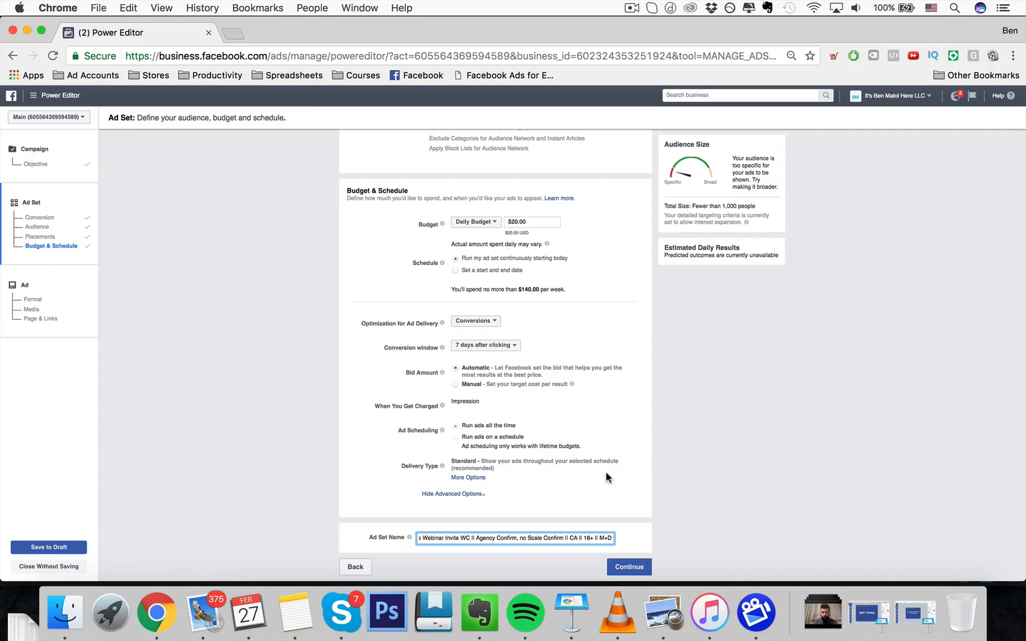
pyautogui.scroll(15, 607, 477)
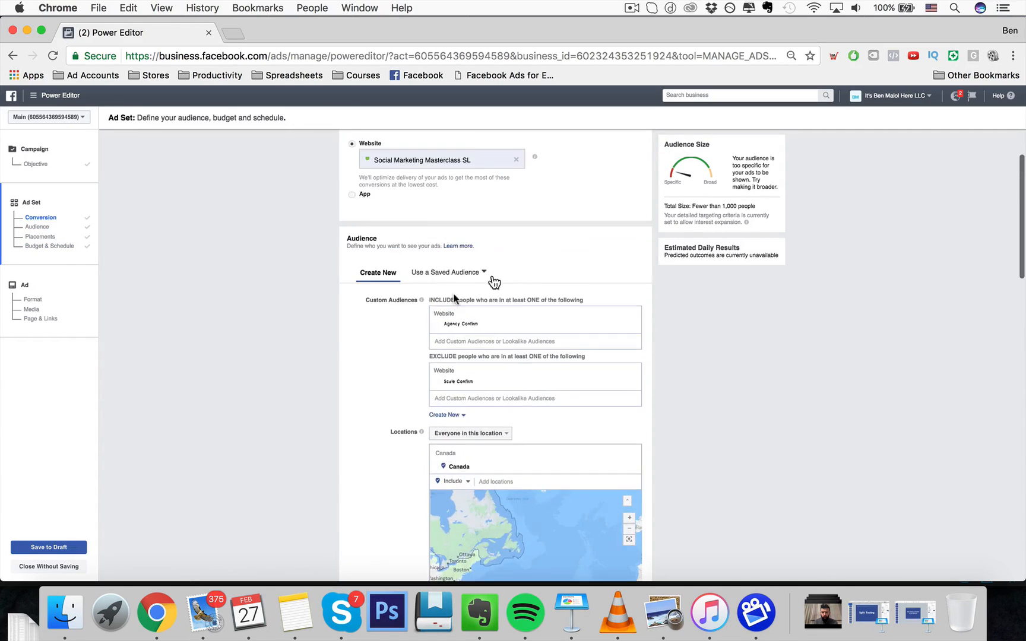
pyautogui.scroll(-10, 426, 315)
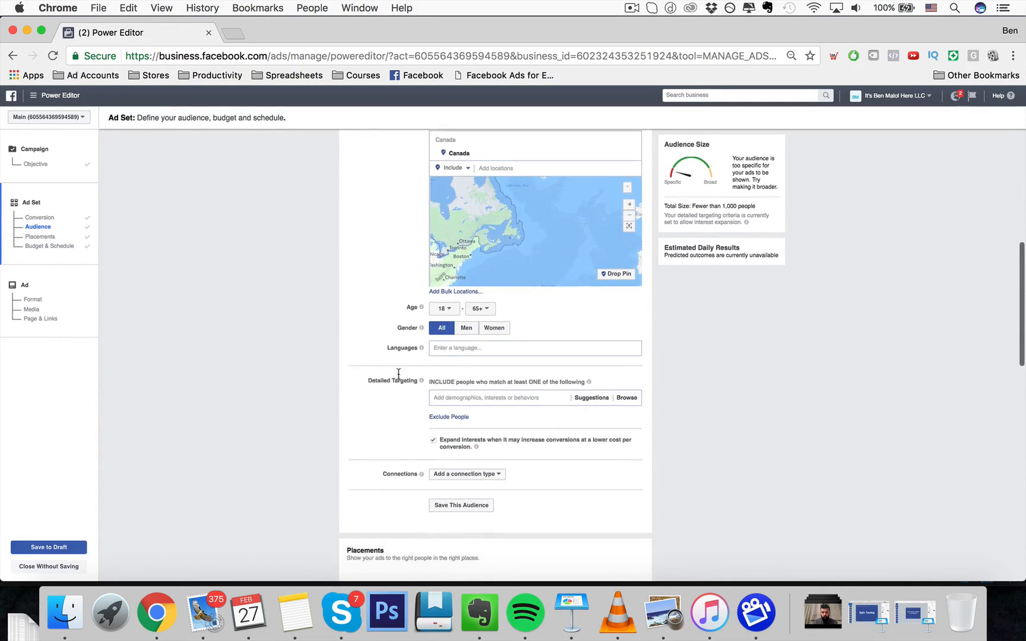
pyautogui.scroll(-5, 398, 373)
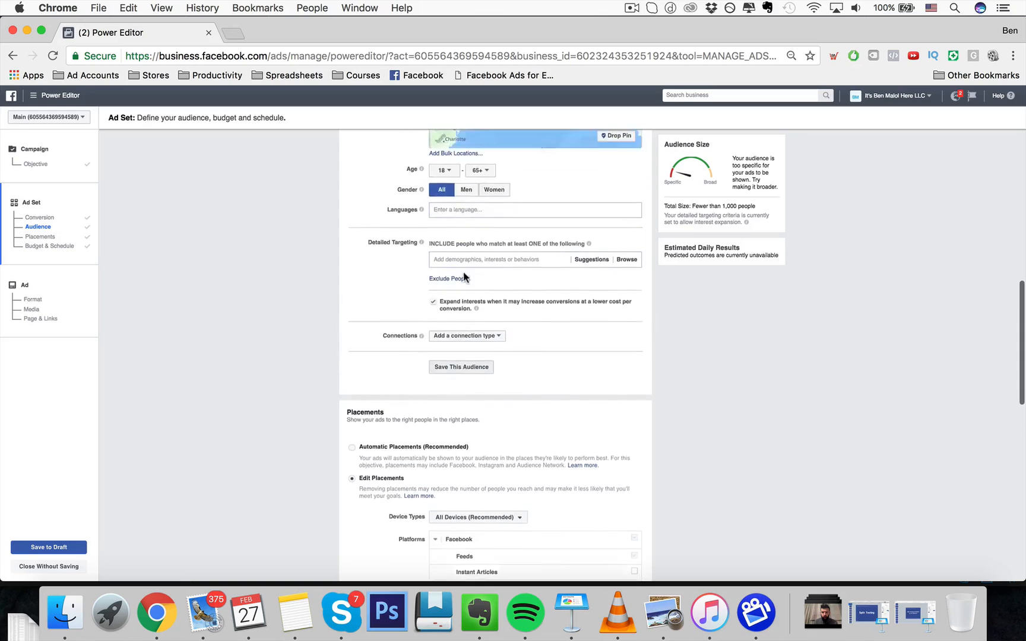
pyautogui.scroll(-15, 464, 276)
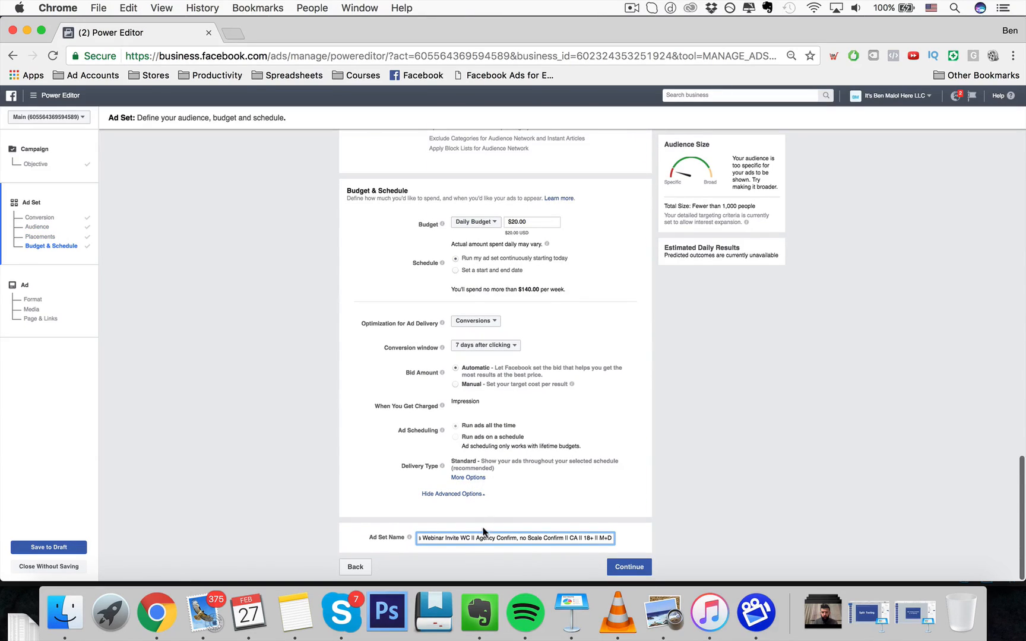
pyautogui.moveTo(478, 536); pyautogui.dragTo(544, 537)
pyautogui.doubleClick(574, 538)
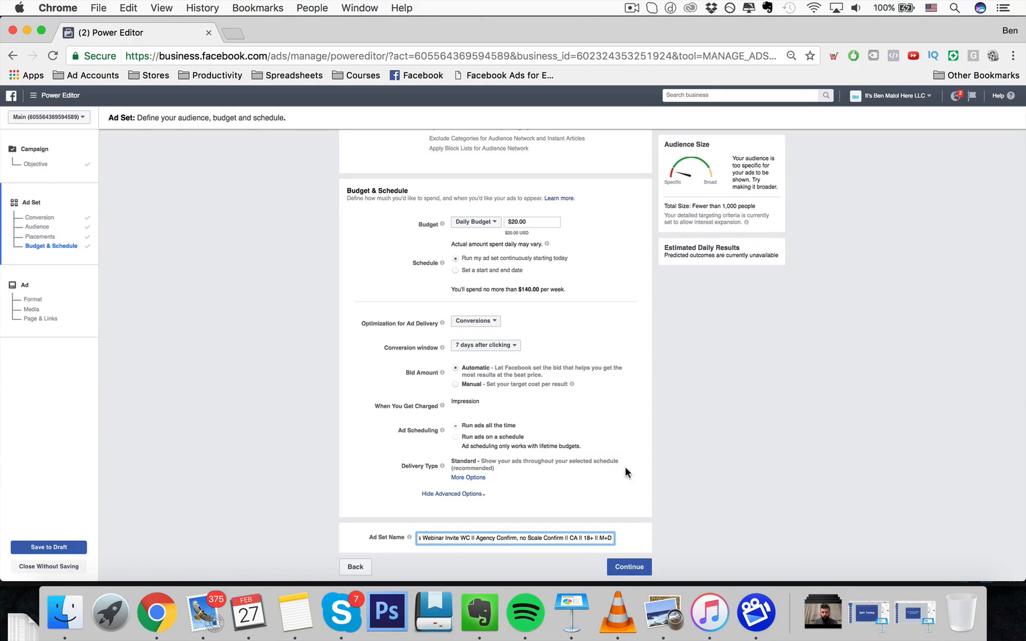
# - Continue to the ad level and examine the format, images and page and link fields for a new ad
pyautogui.click(636, 561)
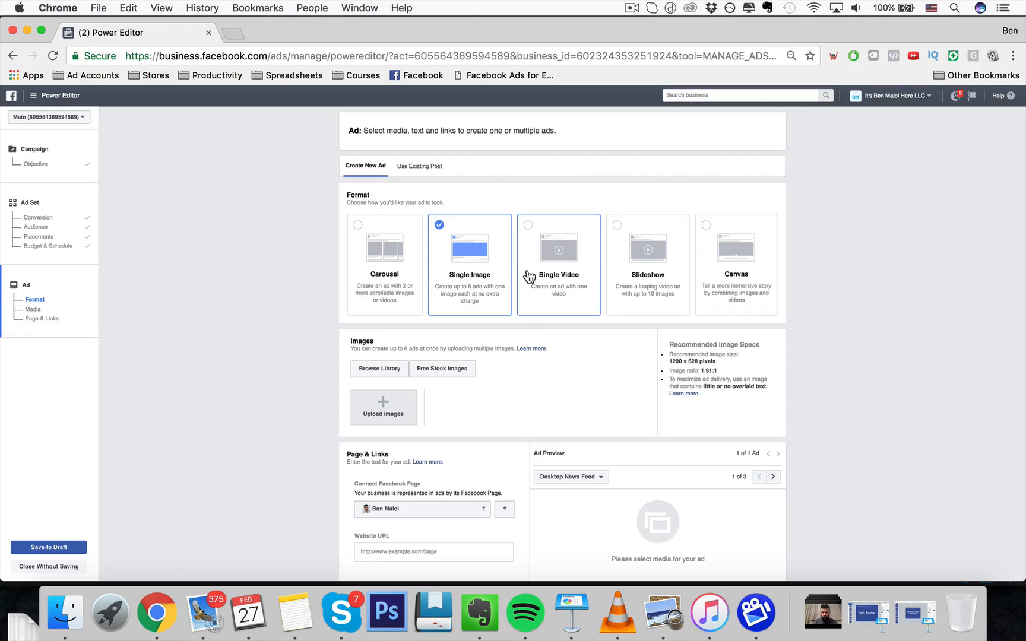
pyautogui.scroll(-3, 398, 313)
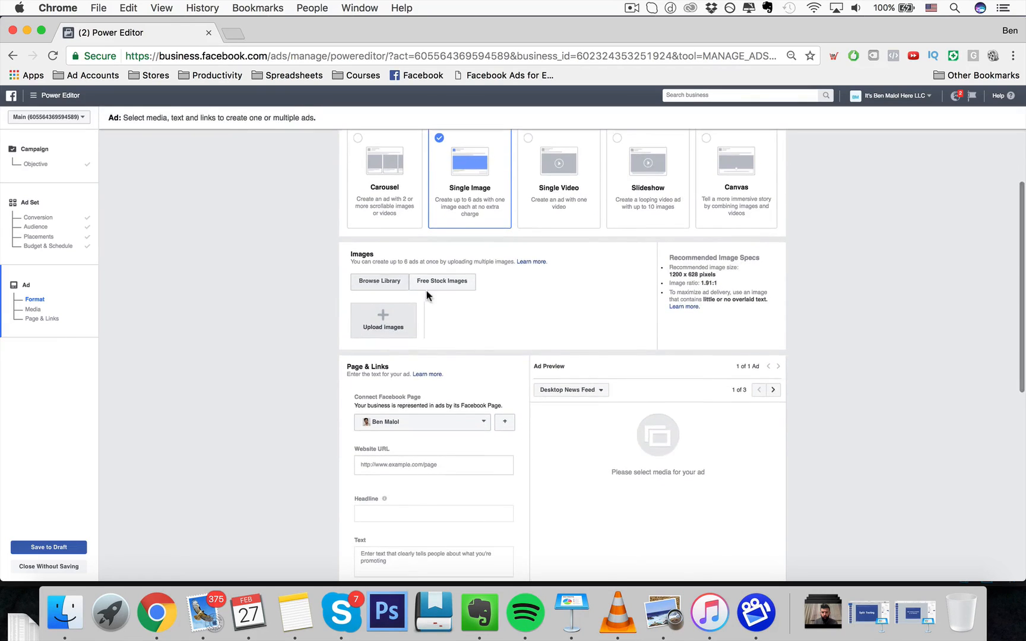
pyautogui.scroll(-3, 427, 380)
pyautogui.click(407, 366)
pyautogui.scroll(5, 439, 333)
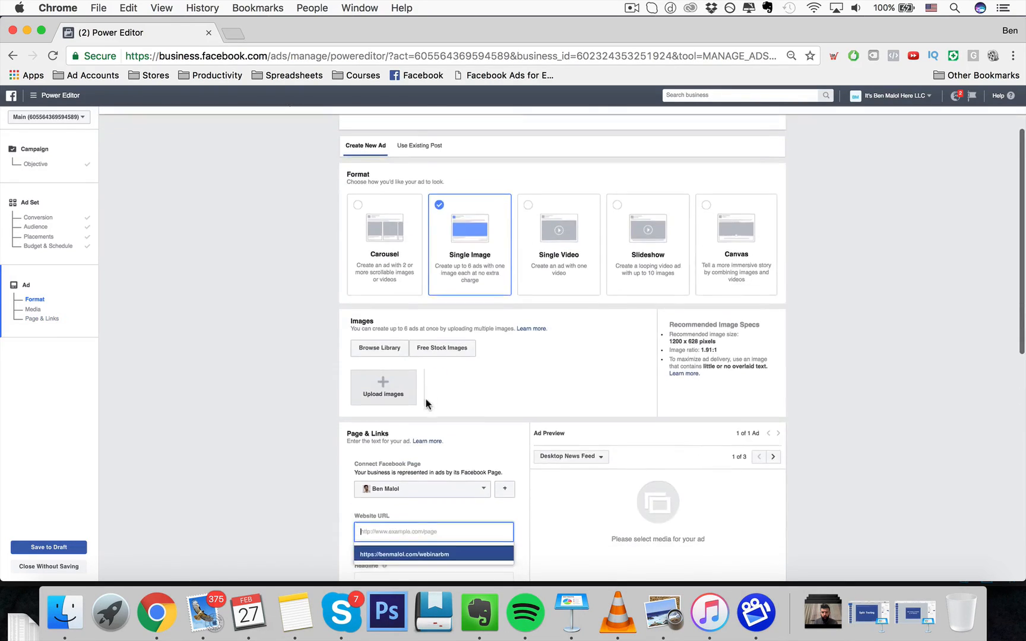
pyautogui.scroll(-4, 425, 380)
pyautogui.scroll(-3, 399, 353)
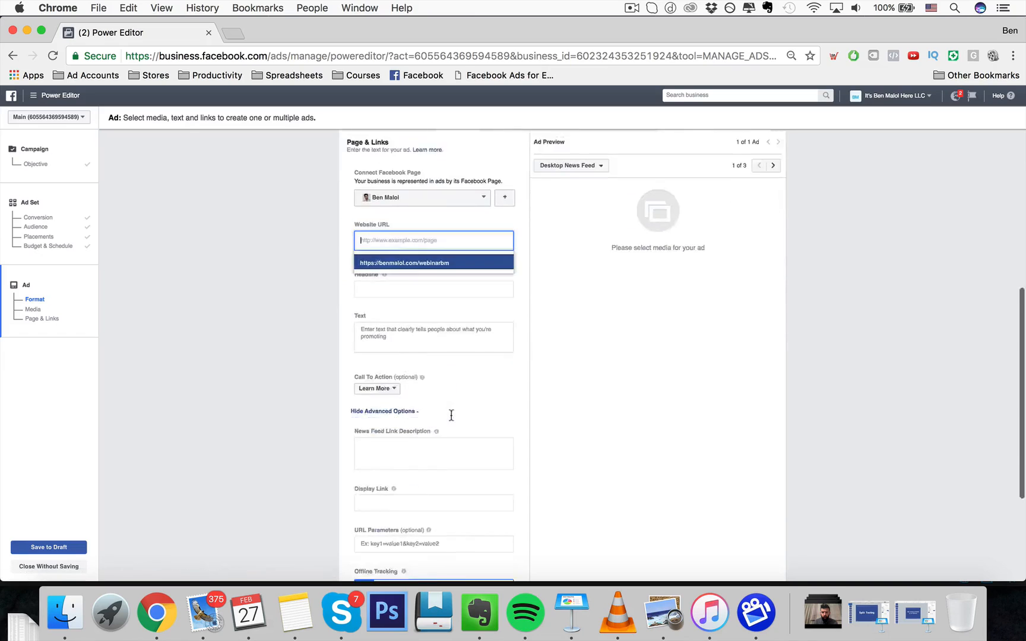
pyautogui.scroll(3, 460, 284)
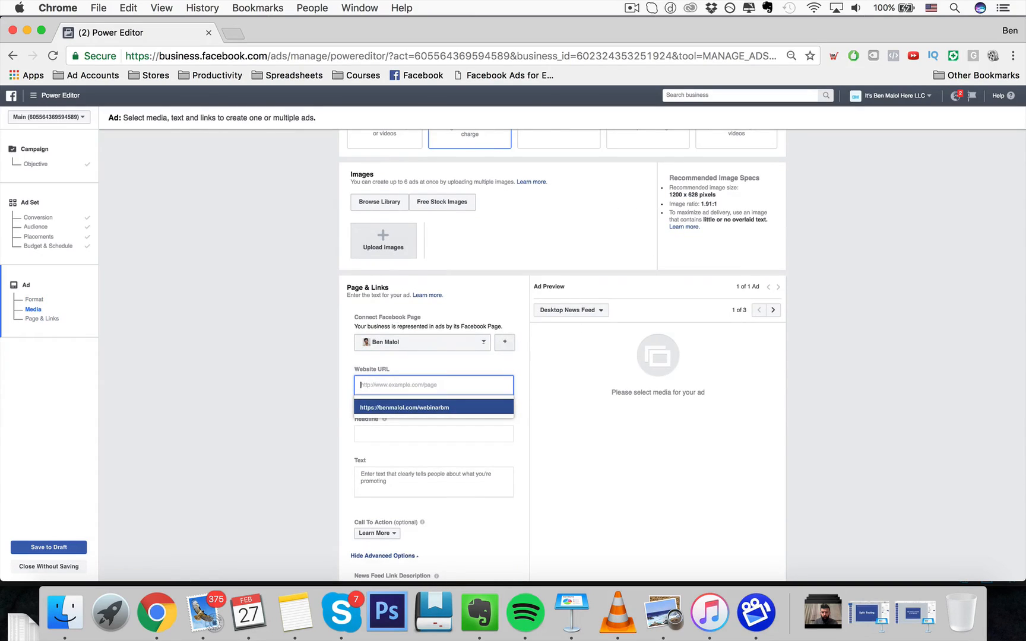
pyautogui.scroll(5, 396, 315)
pyautogui.scroll(-10, 267, 400)
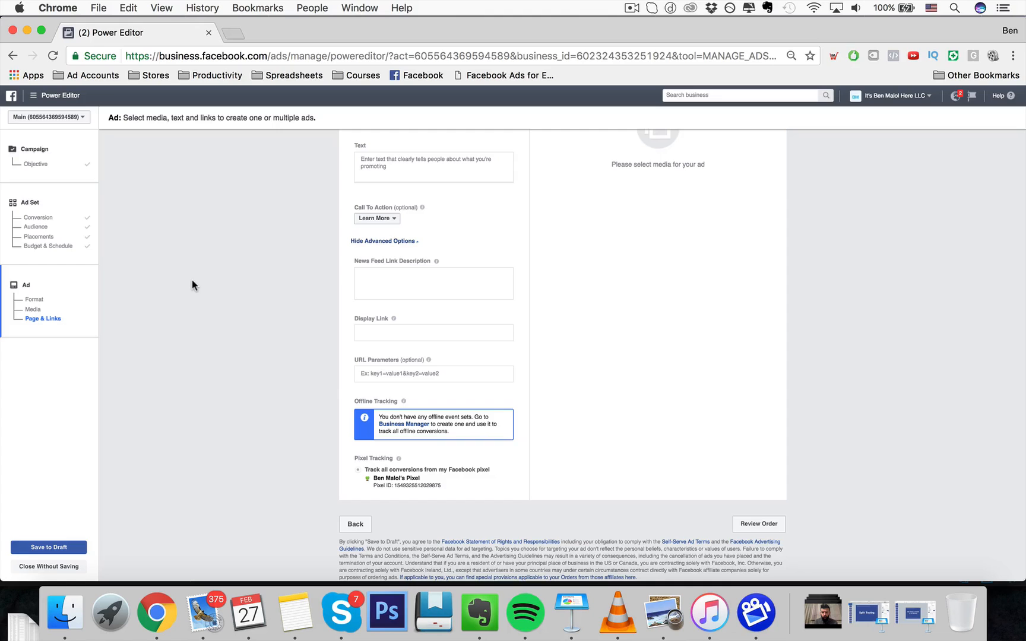
pyautogui.scroll(10, 178, 255)
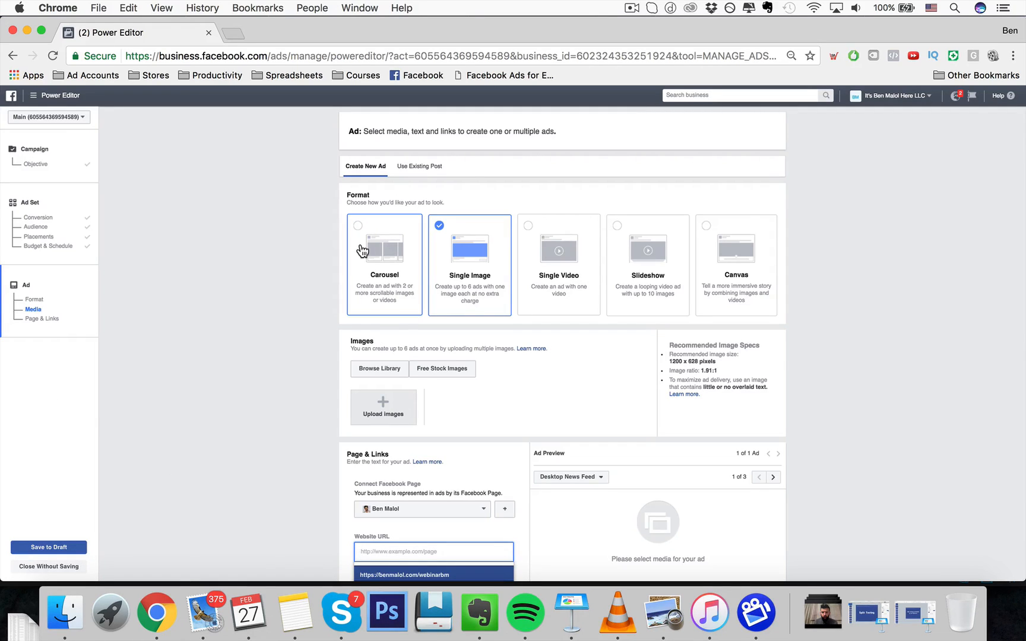
# - Switch the ad to use an existing post, then back to creating a new ad
pyautogui.click(420, 171)
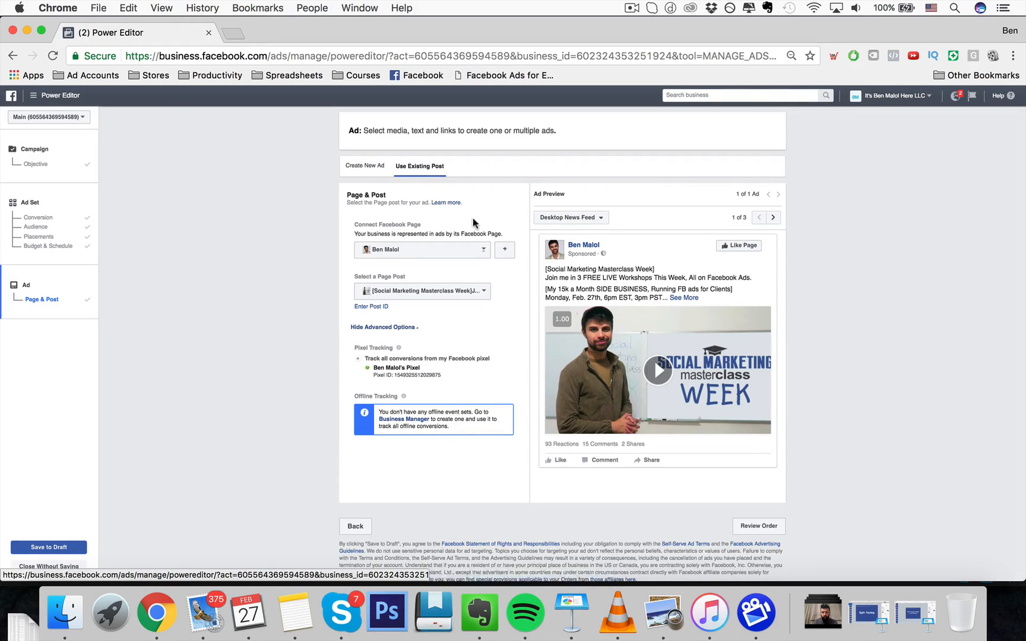
pyautogui.click(352, 166)
pyautogui.scroll(-10, 437, 384)
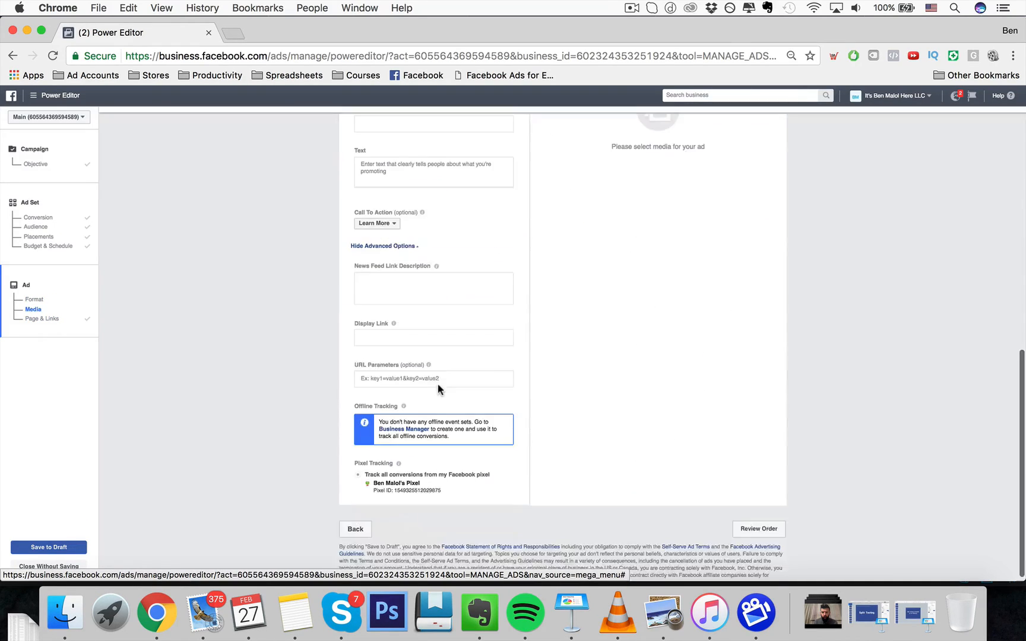
# - Save the campaign with its ad set and new ad as a draft
pyautogui.scroll(10, 437, 384)
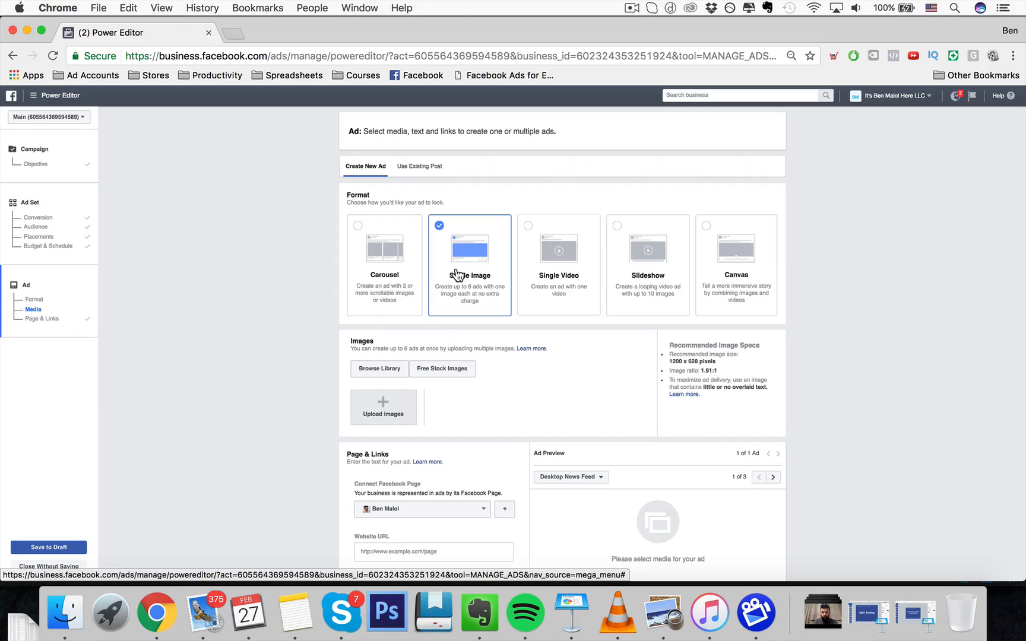
pyautogui.scroll(-5, 275, 360)
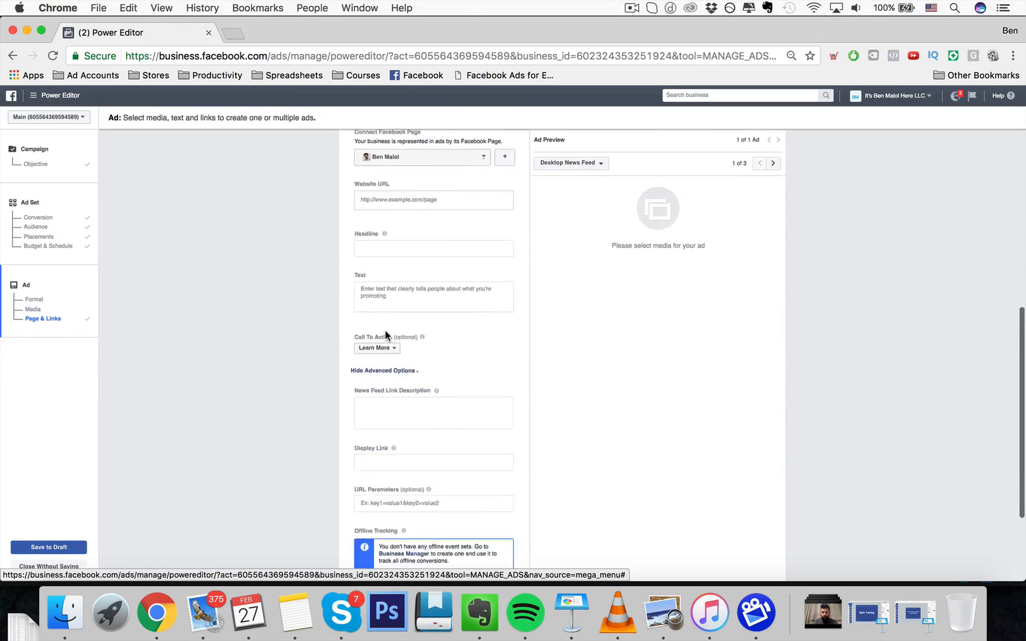
pyautogui.scroll(3, 261, 415)
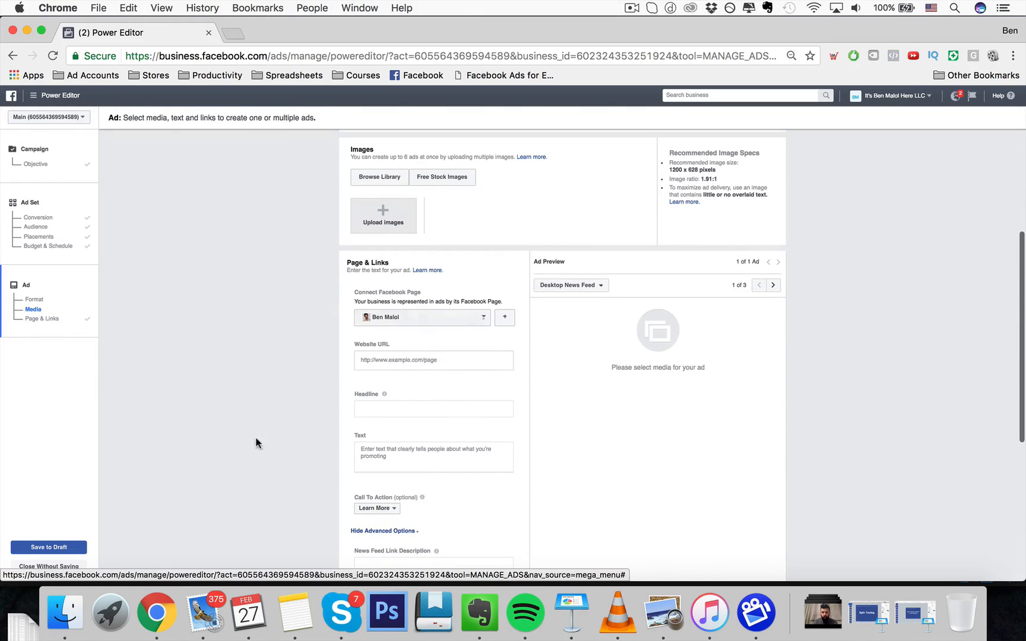
pyautogui.click(57, 546)
pyautogui.click(594, 468)
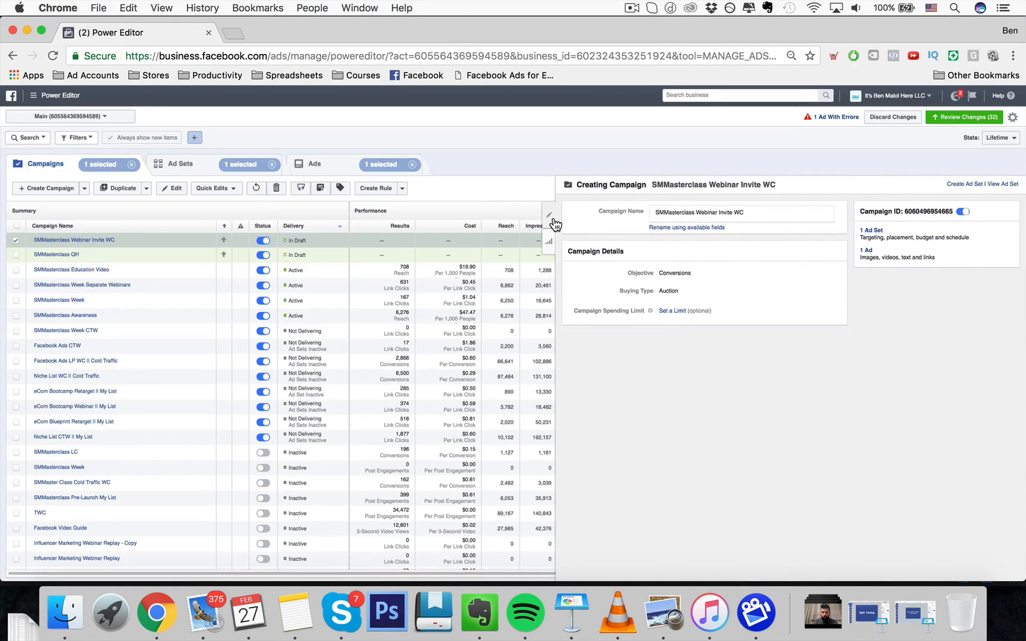
# - Open the draft Default name - Conversions ad for editing from the Ads level
pyautogui.click(552, 221)
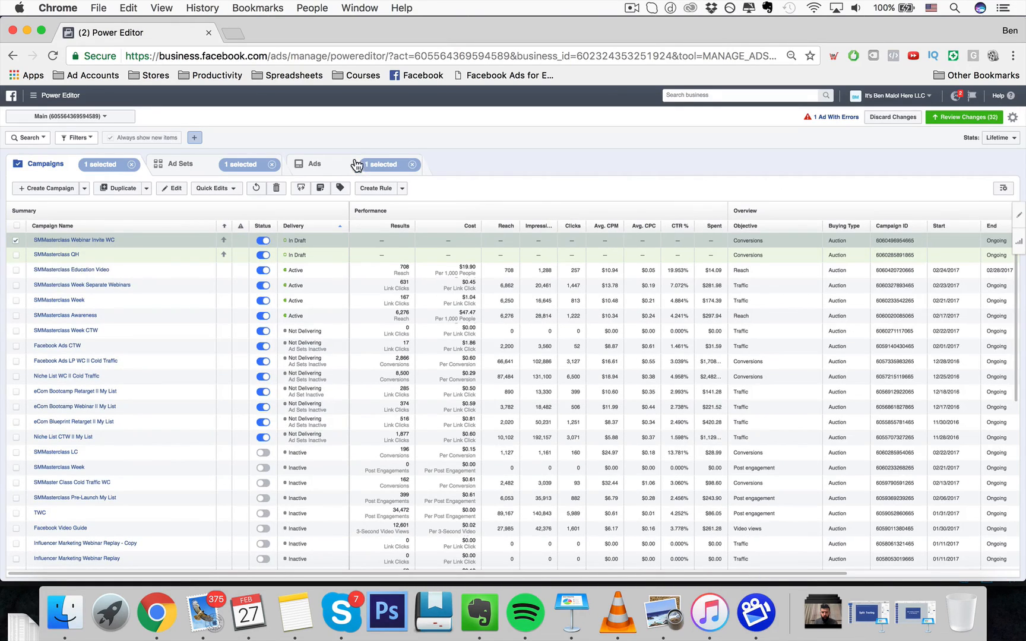
pyautogui.click(334, 168)
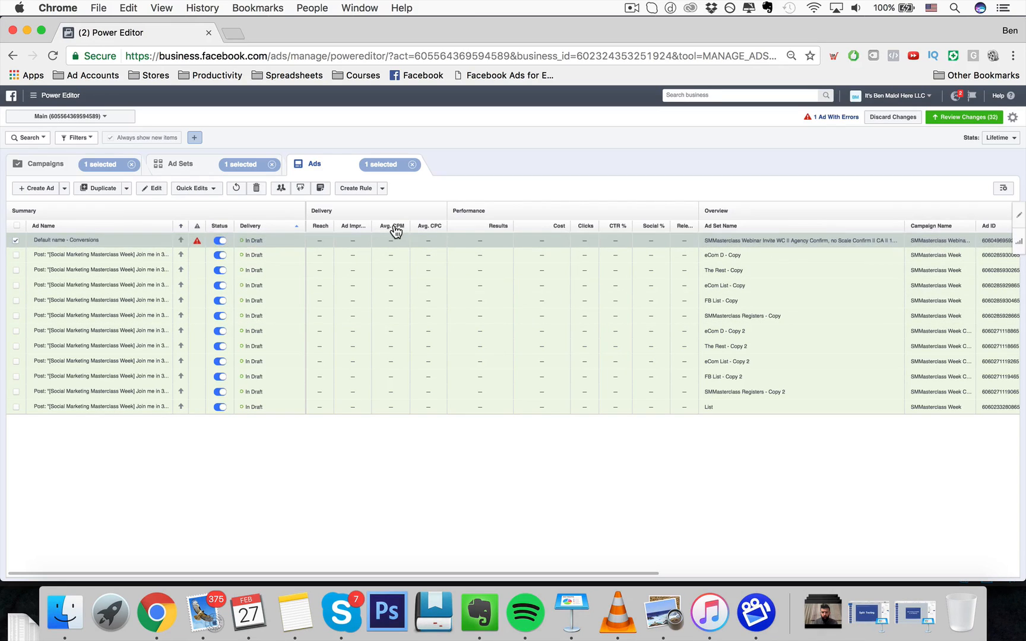
pyautogui.click(152, 188)
pyautogui.scroll(-2, 618, 382)
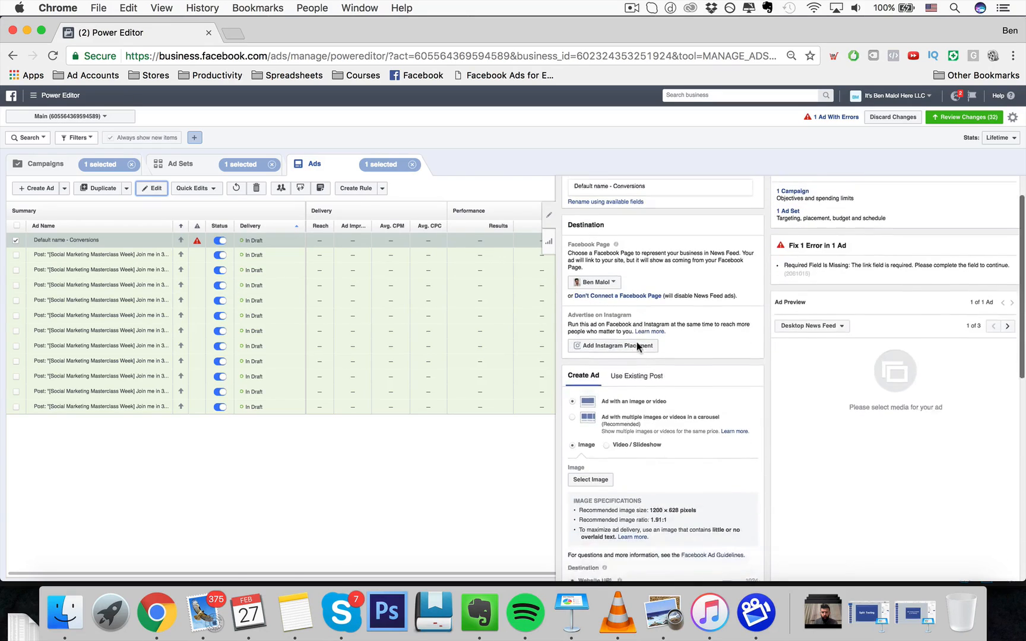
# - Switch the ad to use an existing post, open the new Page post dialog without posting, and close the editor
pyautogui.click(629, 365)
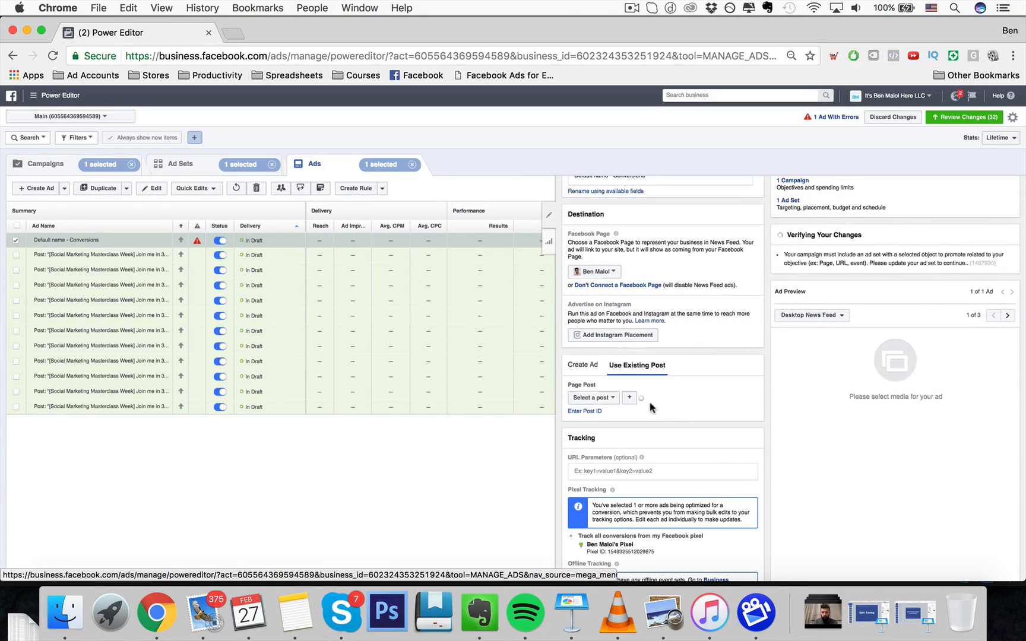
pyautogui.click(629, 398)
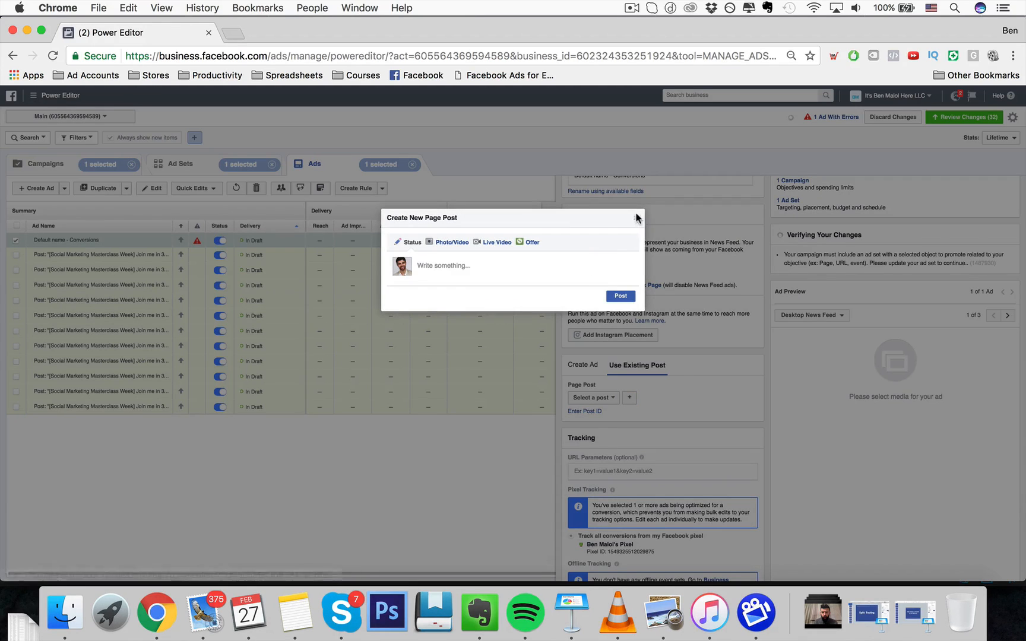
pyautogui.click(635, 221)
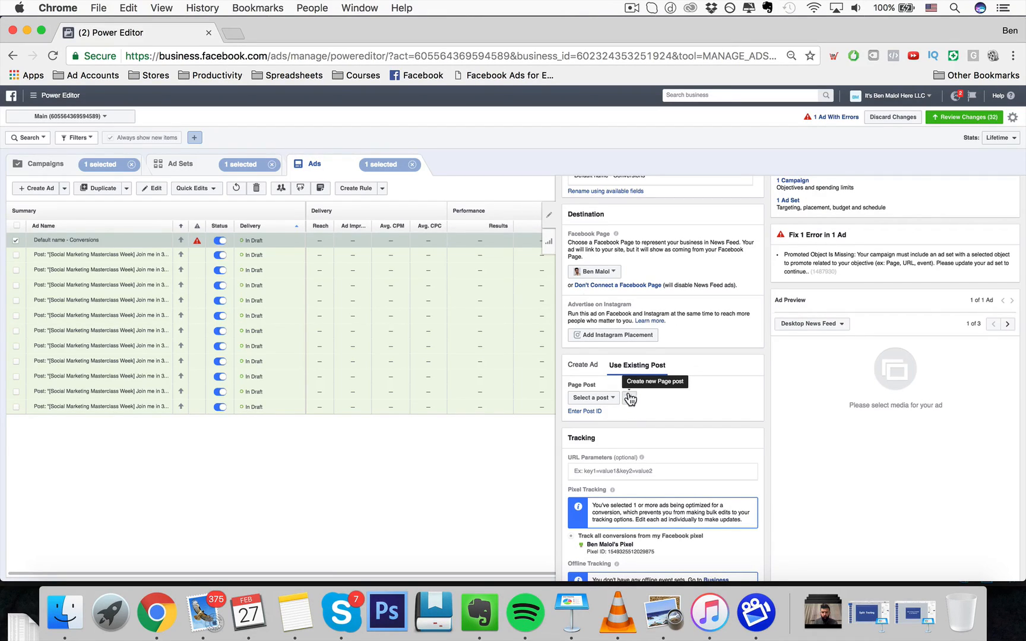
pyautogui.scroll(-1, 580, 402)
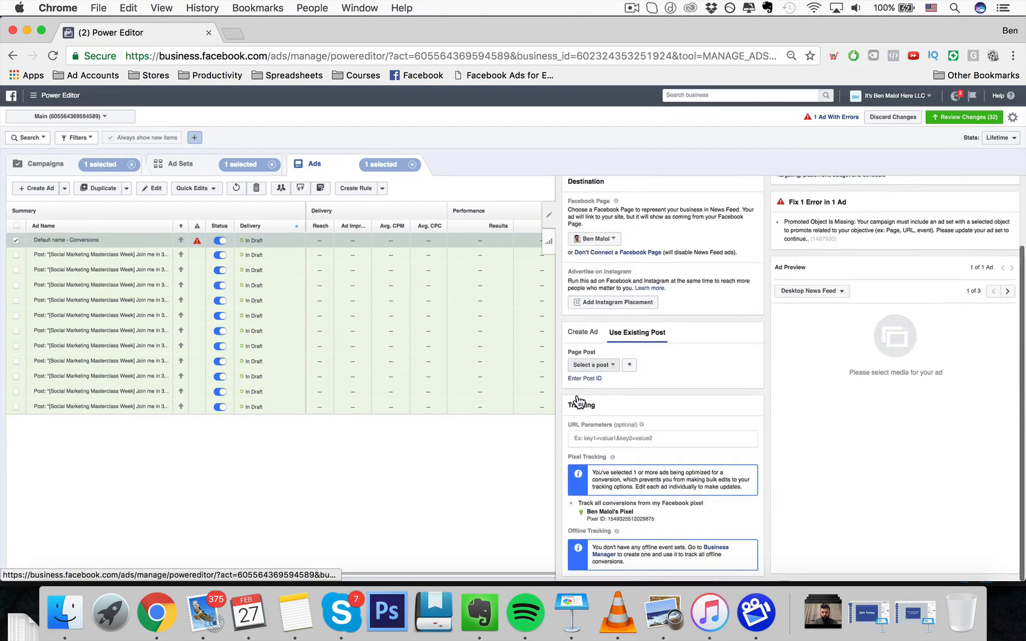
pyautogui.click(546, 220)
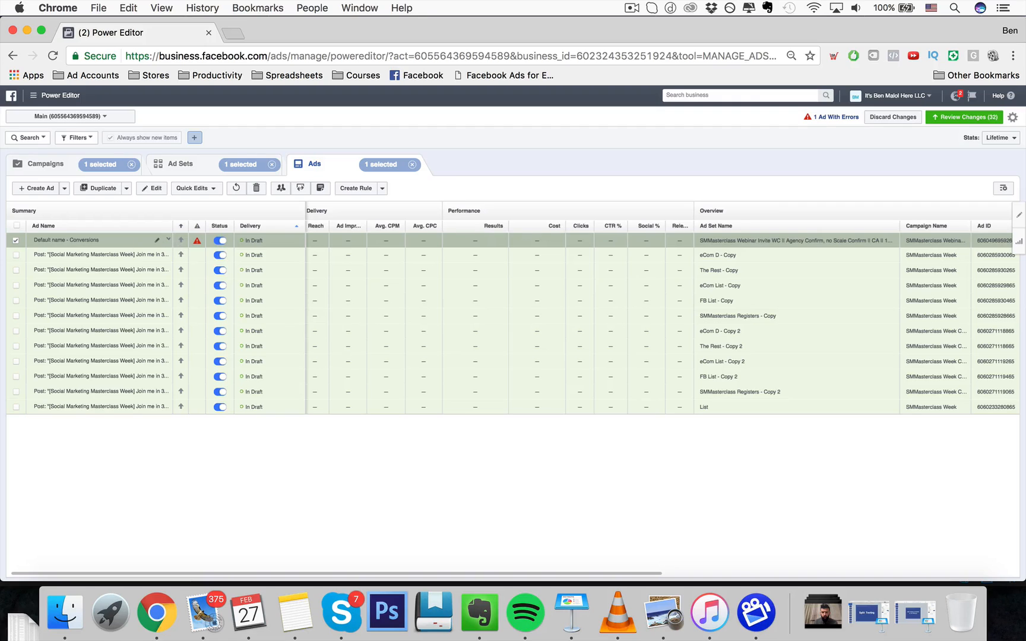
# - Open the pending changes review and select only the SMMasterclass Webinar Invite WC campaign
pyautogui.click(965, 118)
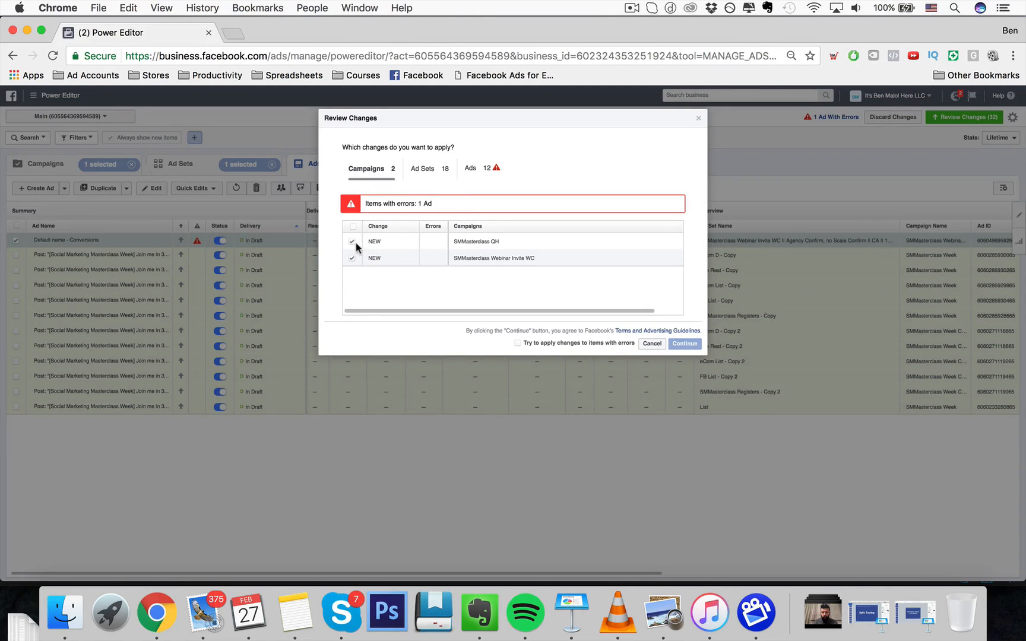
pyautogui.click(352, 242)
pyautogui.click(356, 256)
pyautogui.click(351, 242)
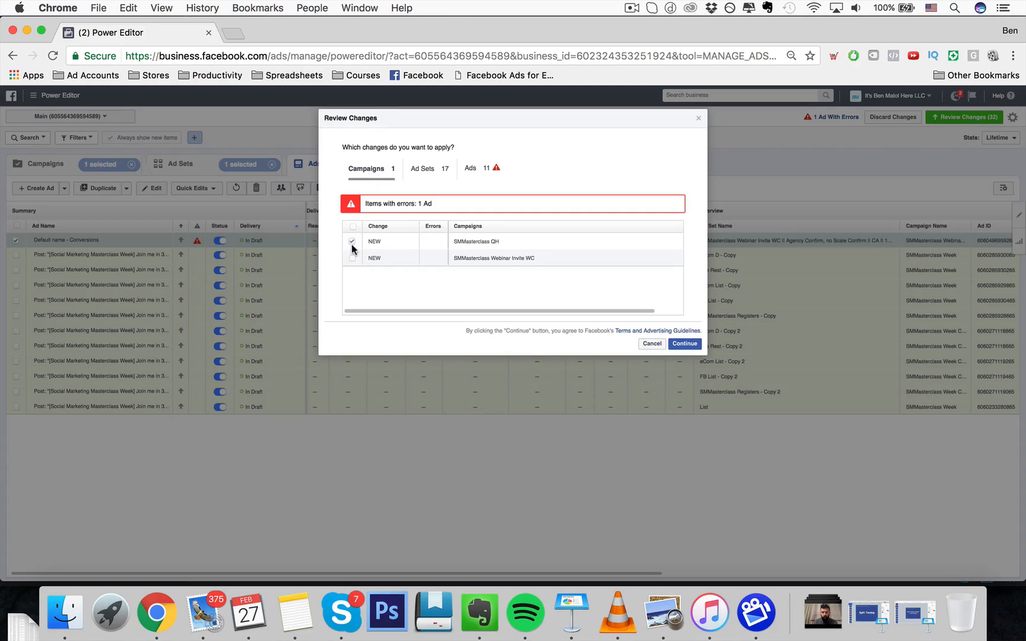
pyautogui.click(352, 242)
pyautogui.click(352, 258)
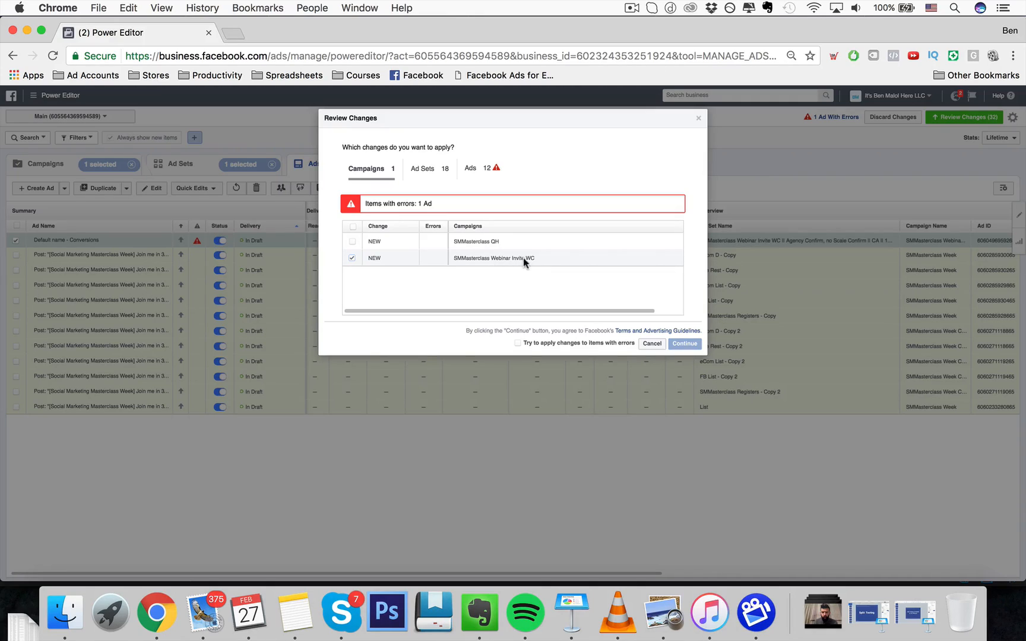
# - Deselect all ad sets in the review and select only the new SMMasterclass Webinar Invite WC ad set
pyautogui.click(424, 169)
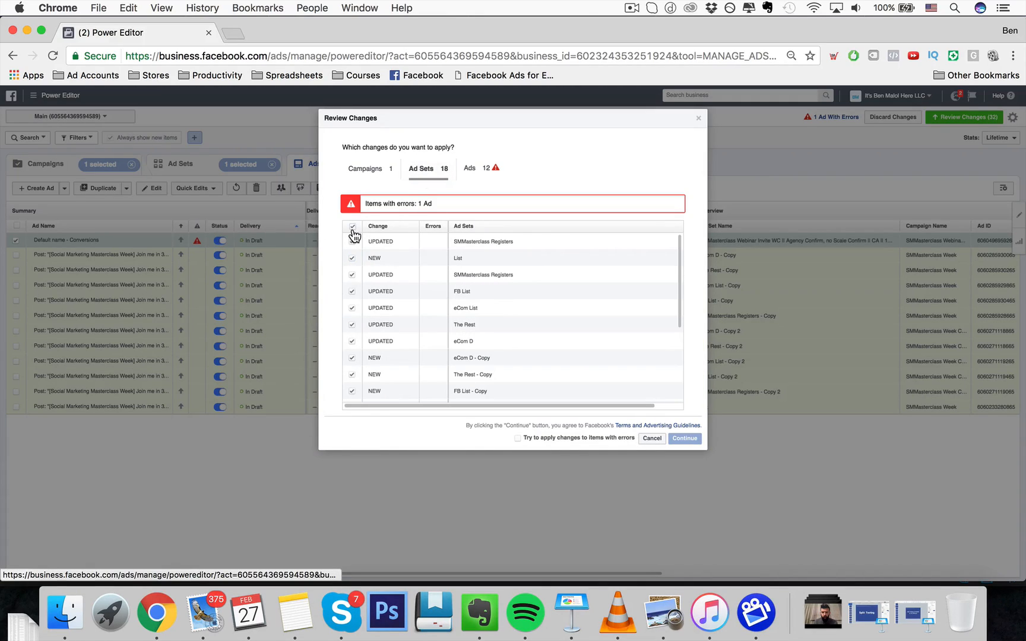
pyautogui.click(352, 228)
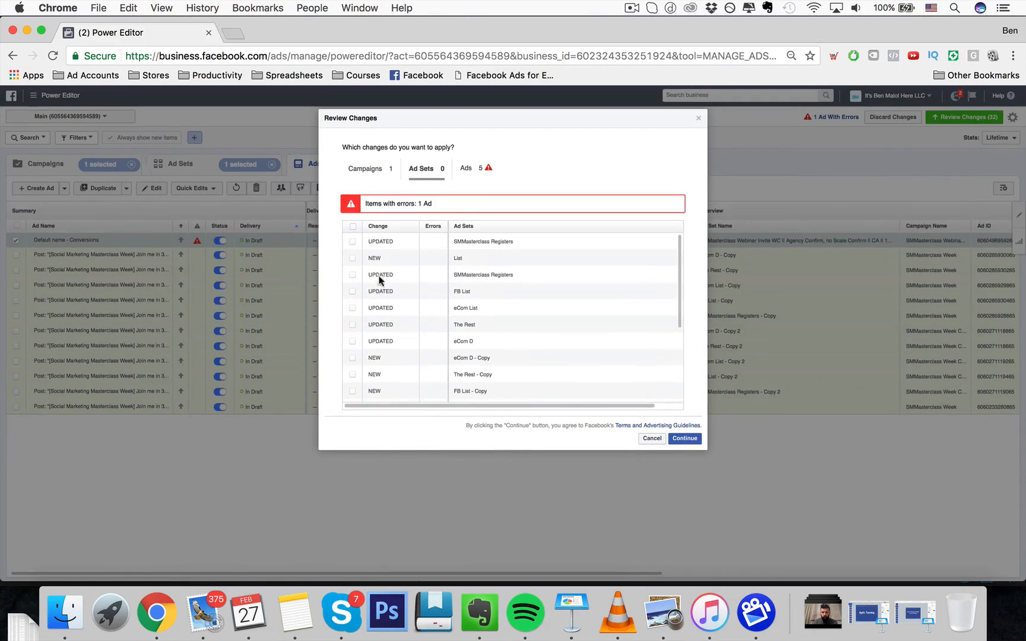
pyautogui.click(353, 228)
pyautogui.click(352, 228)
pyautogui.scroll(-5, 372, 291)
pyautogui.scroll(5, 433, 301)
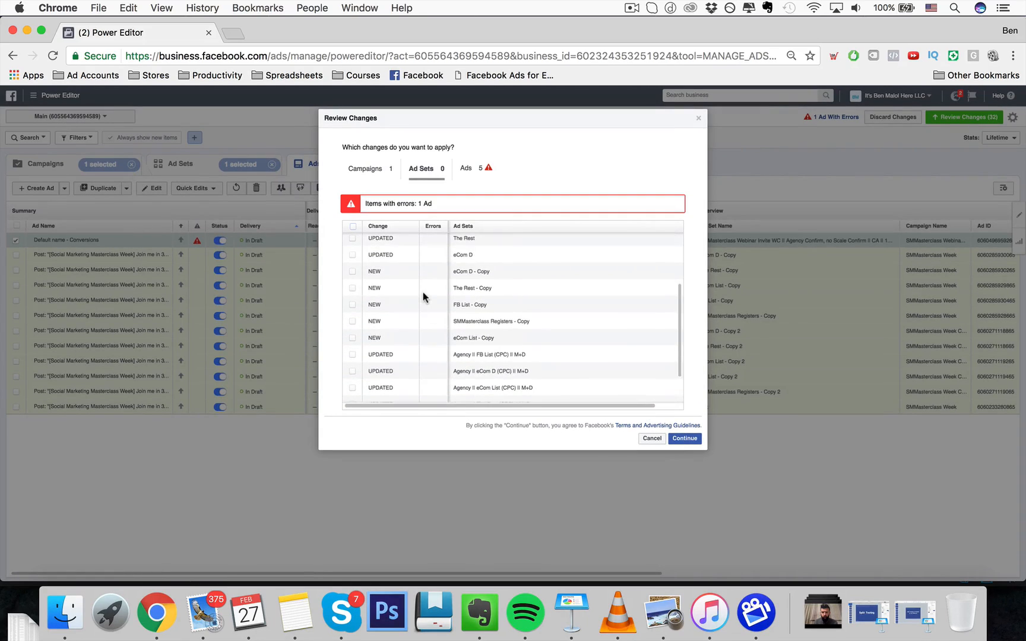
pyautogui.scroll(-5, 433, 302)
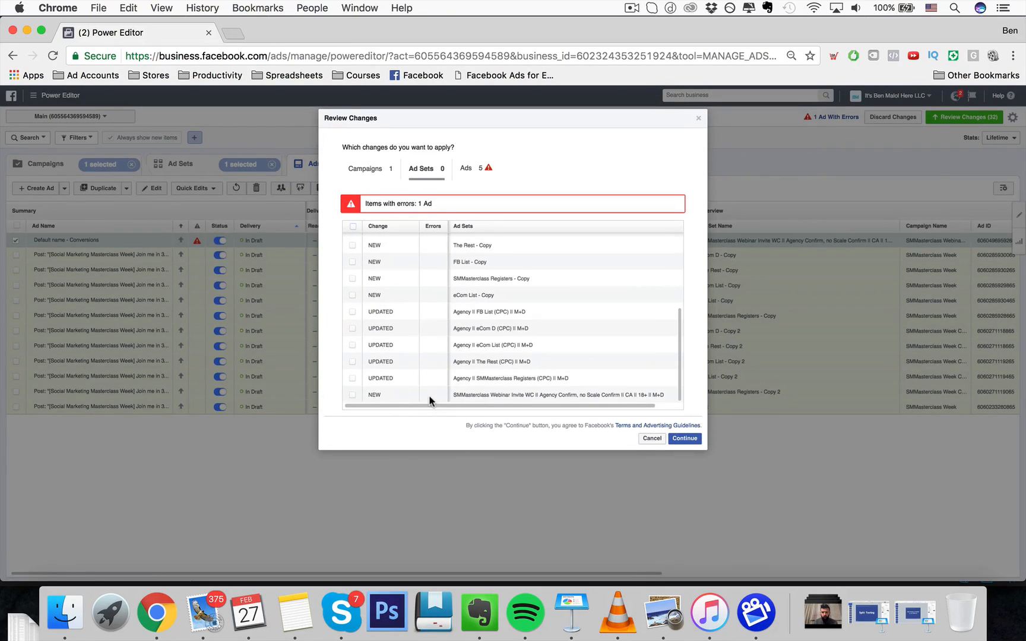
pyautogui.click(353, 395)
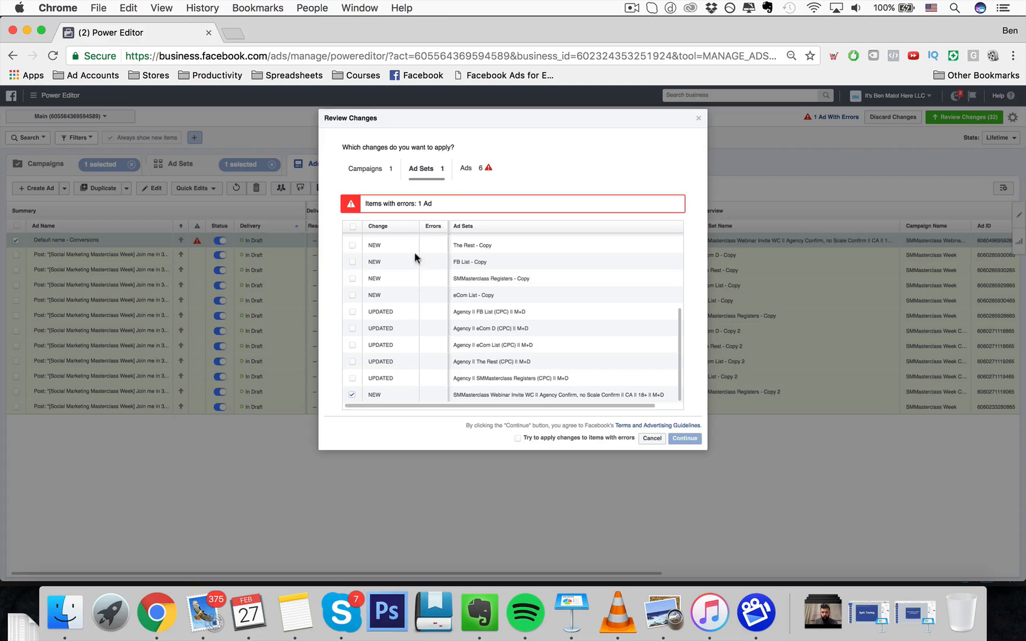
# - Deselect all ads in the changes review
pyautogui.click(466, 168)
pyautogui.scroll(1, 355, 291)
pyautogui.click(353, 228)
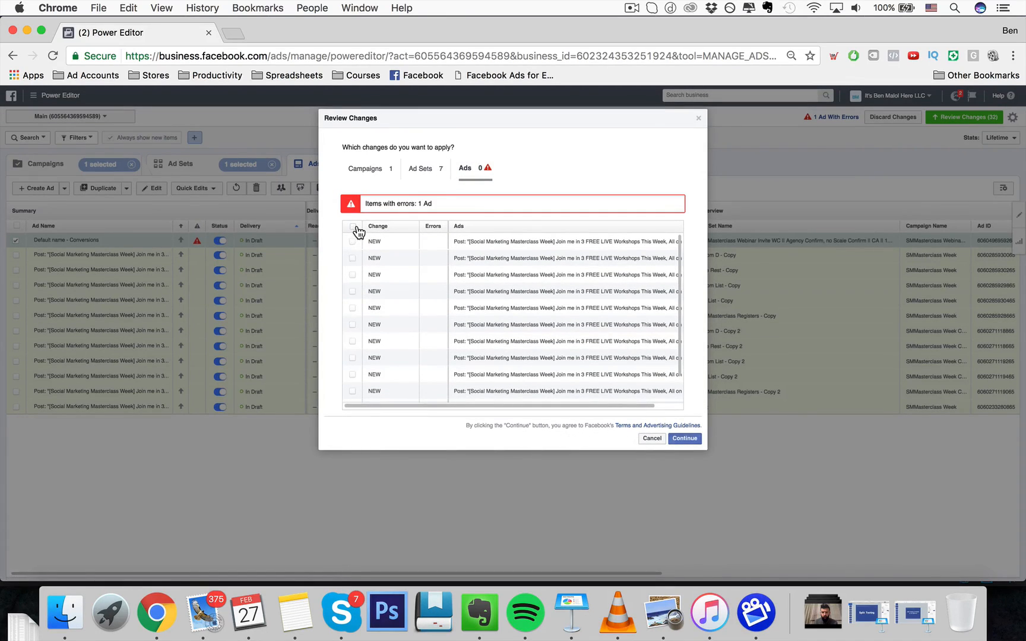
# - Clear the ad set selection again and reselect only the new SMMasterclass Webinar Invite WC ad set
pyautogui.click(422, 169)
pyautogui.click(353, 227)
pyautogui.click(353, 226)
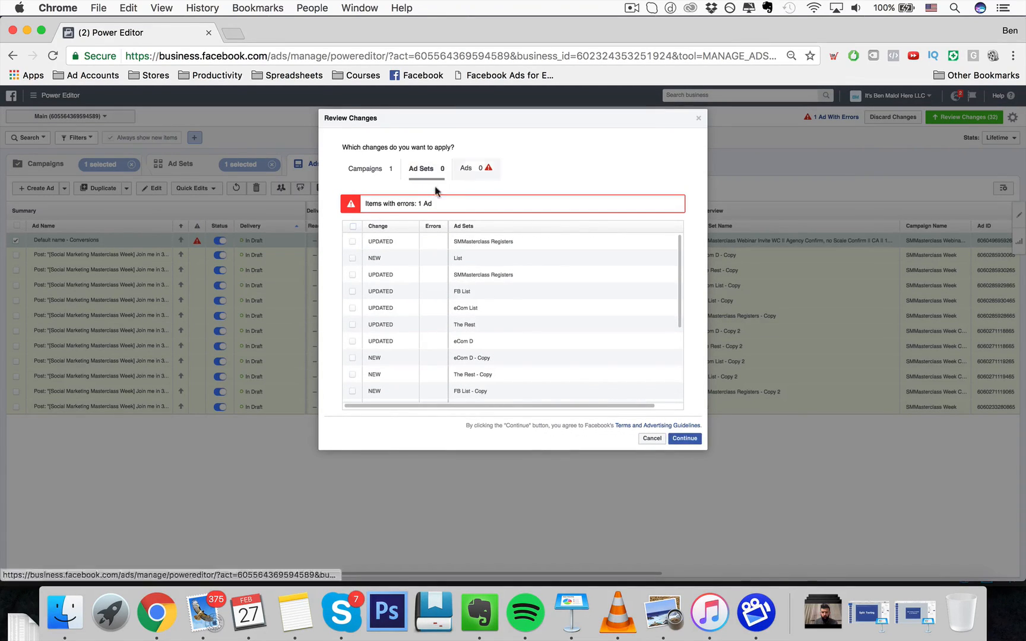
pyautogui.scroll(-5, 383, 262)
pyautogui.click(354, 396)
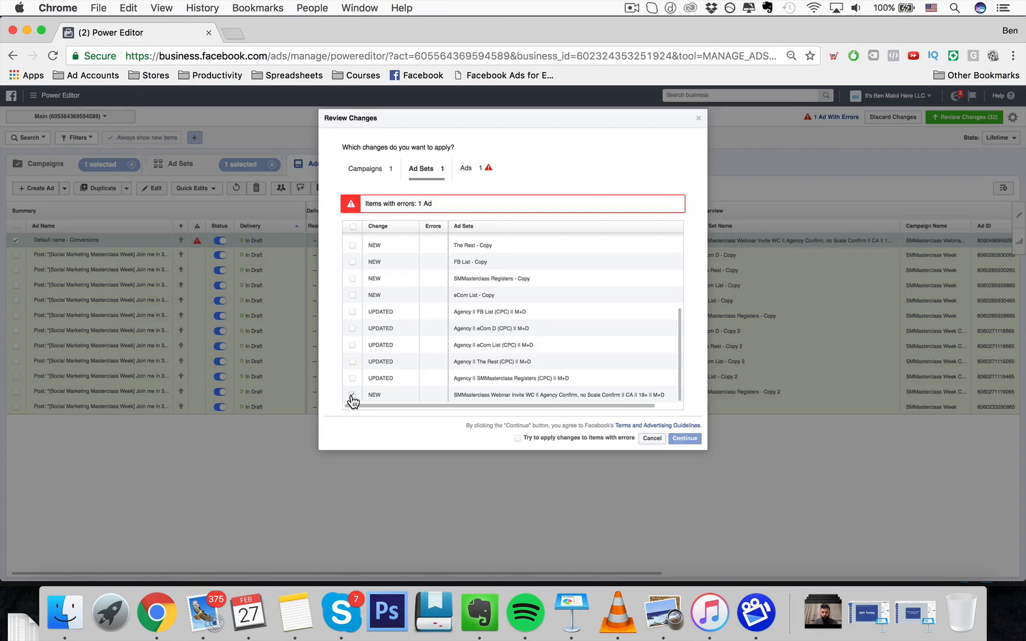
# - Review the selected Default name - Conversions ad and close the changes review without applying anything
pyautogui.click(466, 170)
pyautogui.scroll(-3, 423, 321)
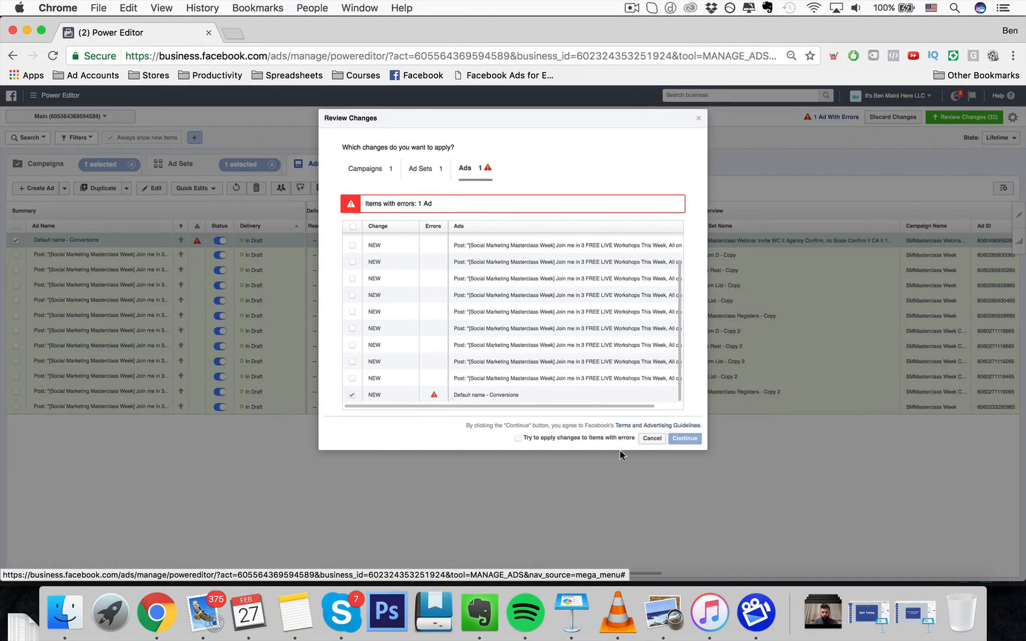
pyautogui.click(699, 119)
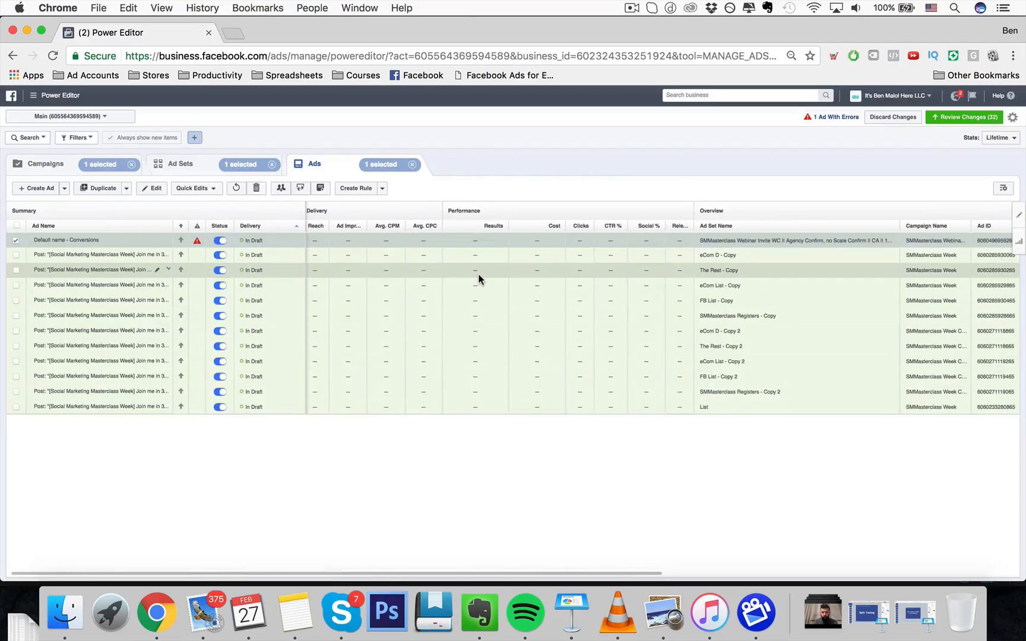